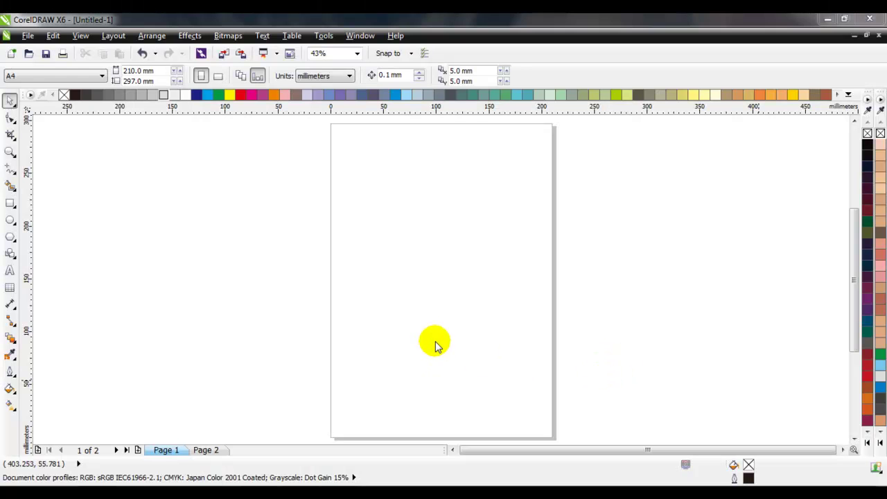
- Draw a vertical line for the bottle's left side and bow it into a gentle curve
left_click(9, 169)
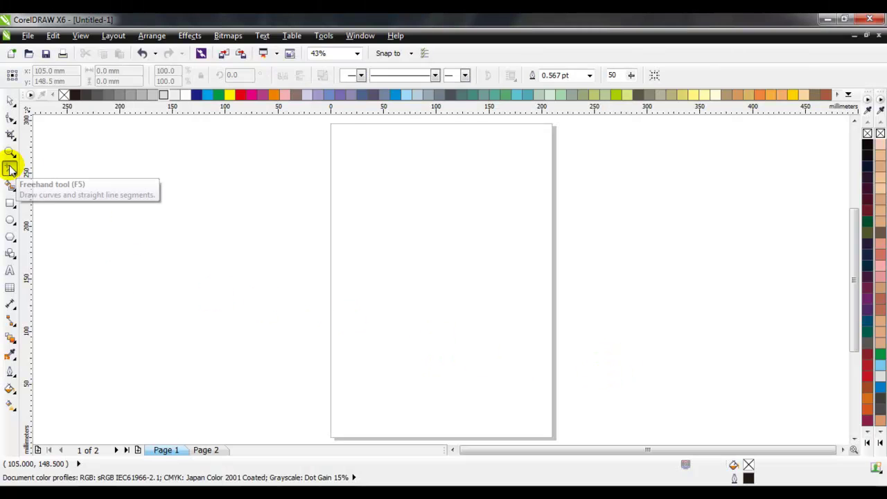
left_click(351, 159)
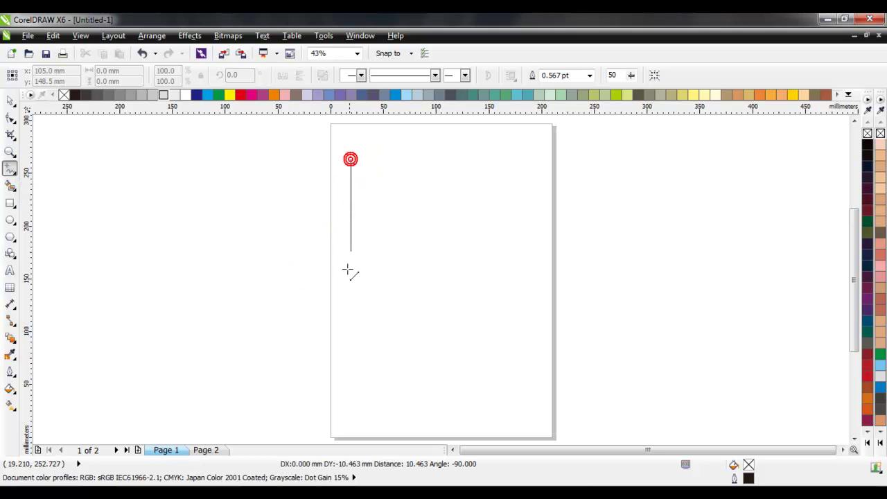
left_click(351, 425)
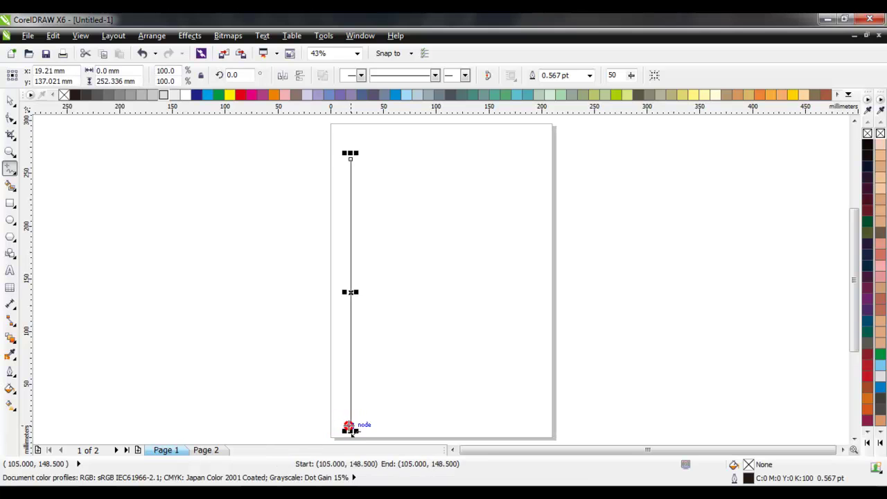
key("space")
left_click(8, 120)
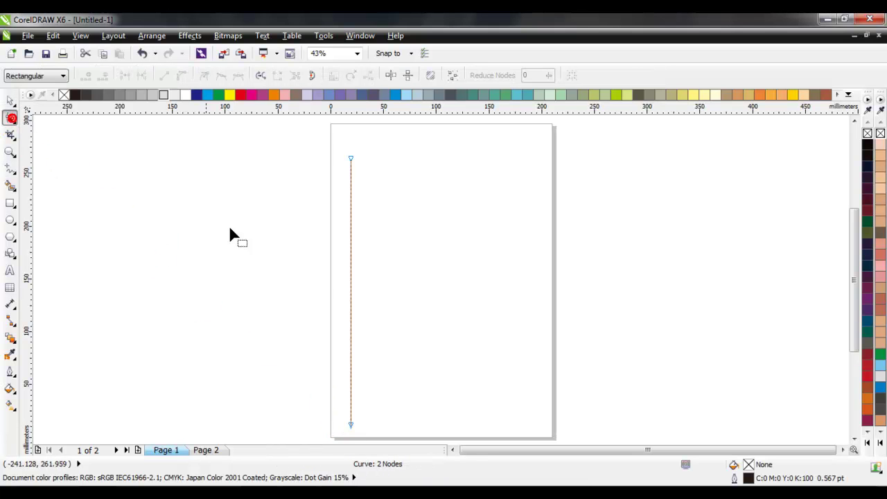
right_click(351, 291)
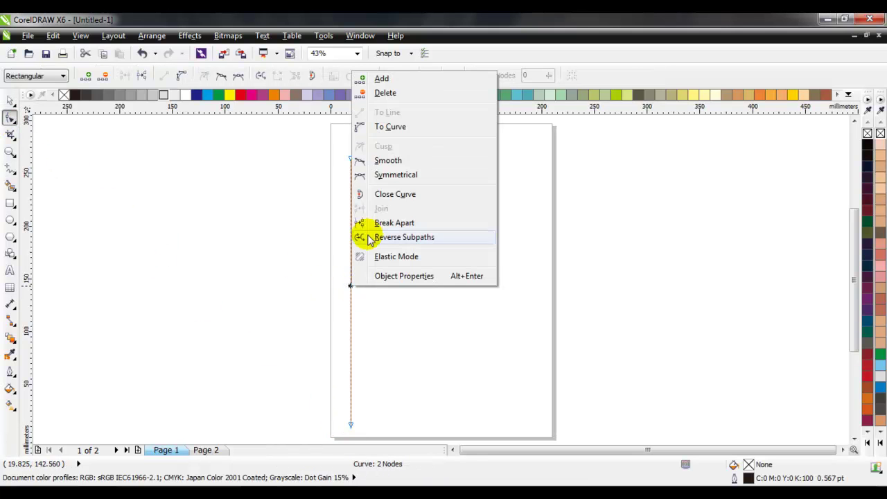
left_click(394, 128)
left_click_drag(351, 296, 365, 301)
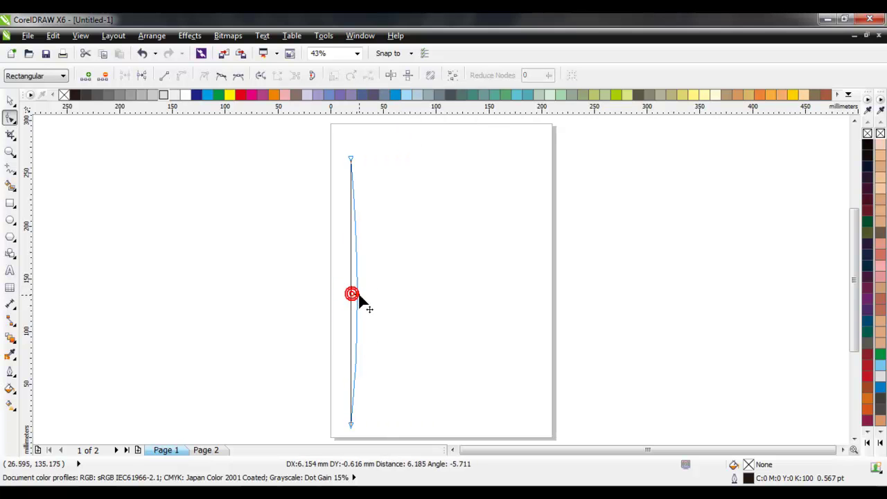
key("space")
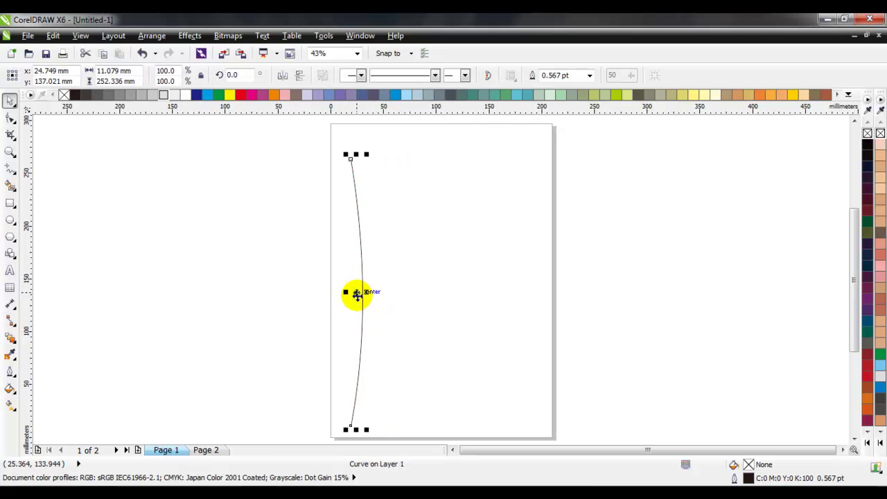
- Copy the curve to the right side and mirror it horizontally
left_click_drag(356, 294, 358, 294)
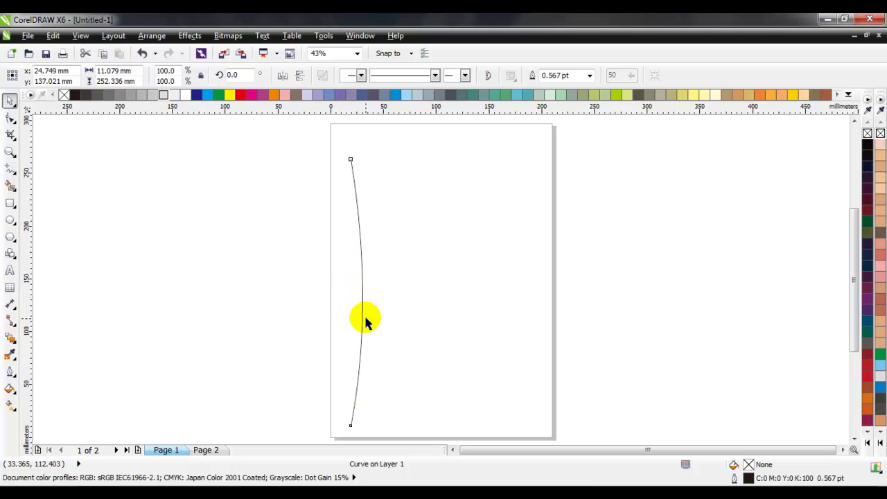
left_click(364, 311)
left_click(410, 318)
left_click(363, 300)
mouse_move(359, 297)
left_mouse_down()
mouse_move(365, 283)
mouse_move(508, 282)
left_mouse_up()
left_click(282, 75)
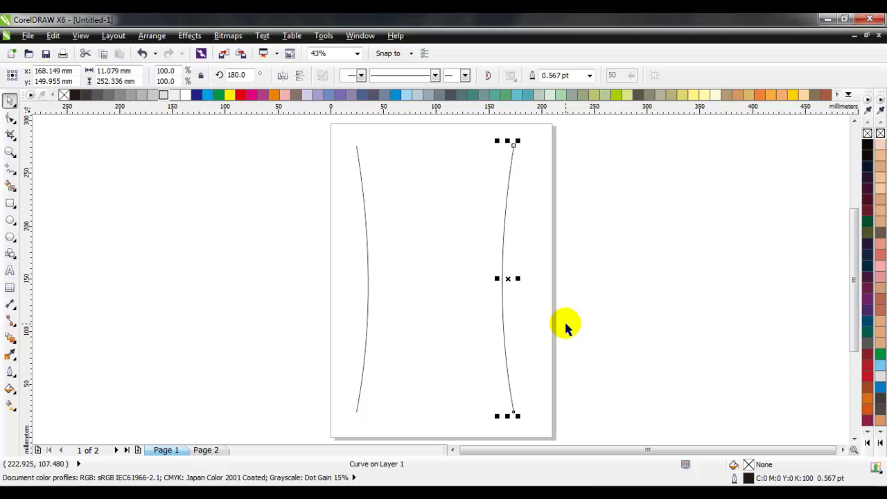
left_click(565, 326)
- Draw a line between the two curve tops and bend its middle upward into an arc
left_click(9, 172)
left_click(357, 145)
left_click(513, 147)
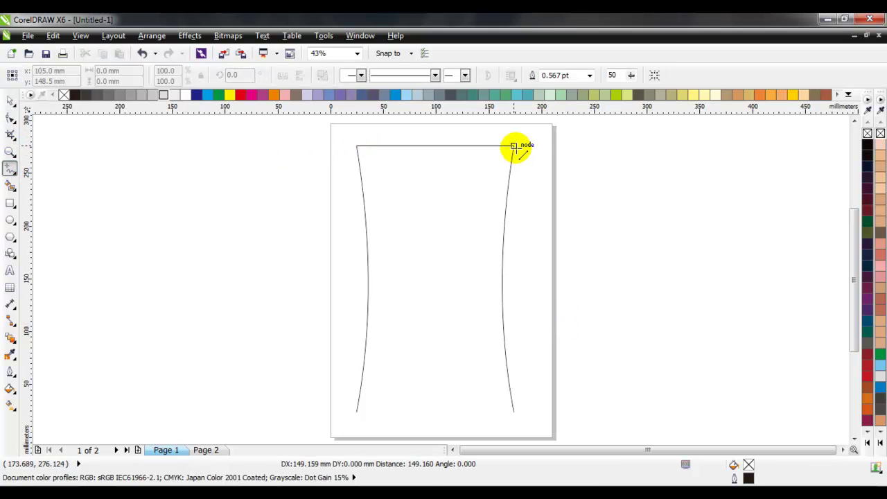
left_click(514, 146)
left_click(10, 103)
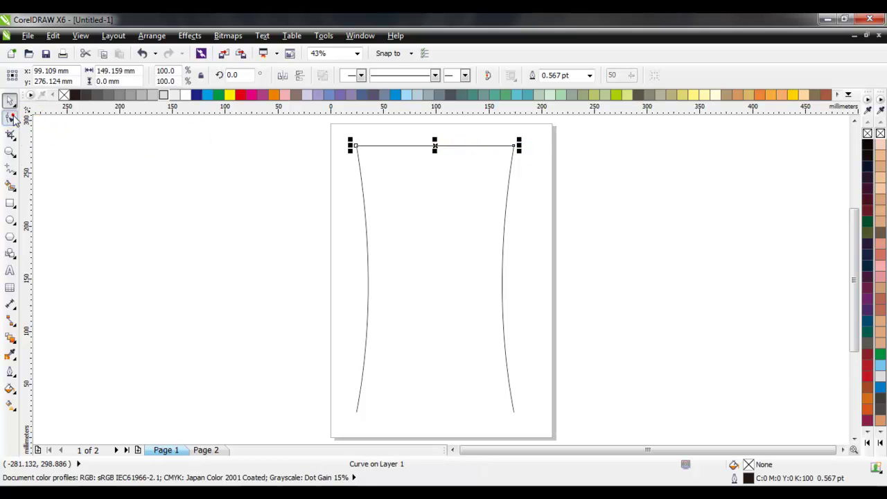
left_click(11, 118)
right_click(435, 147)
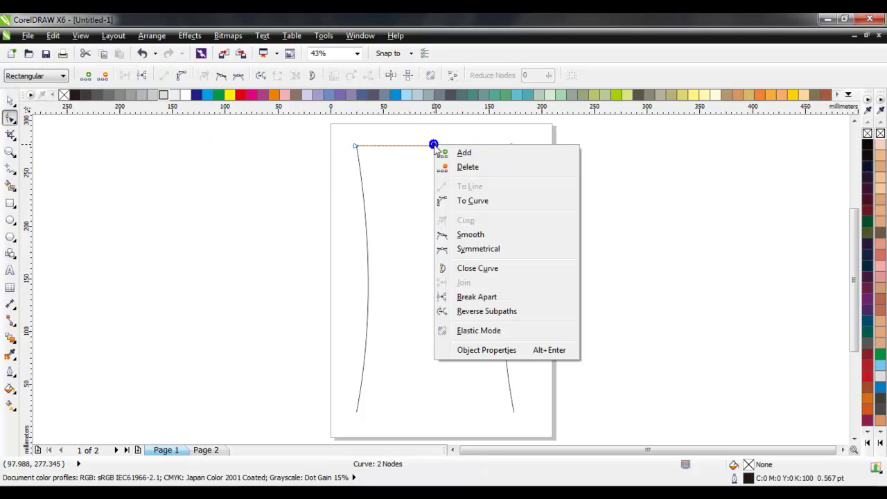
left_click(479, 200)
left_click_drag(436, 147, 436, 138)
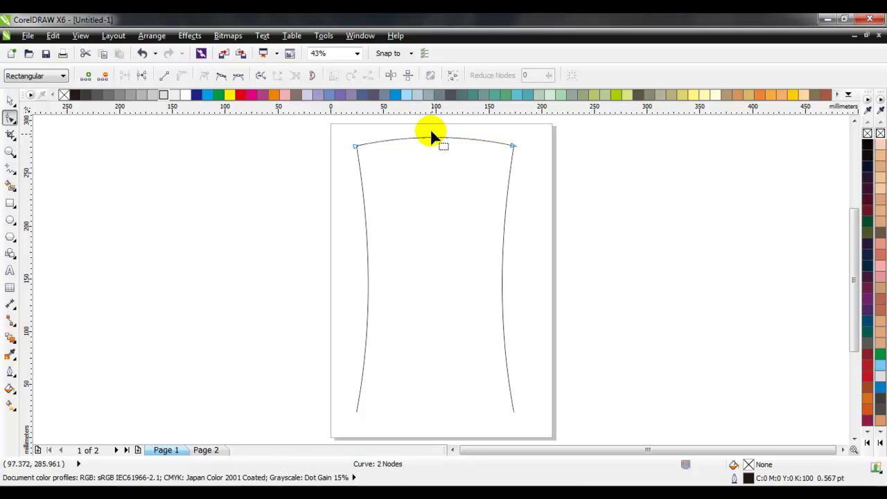
scroll(437, 147, "up", 1)
key("space")
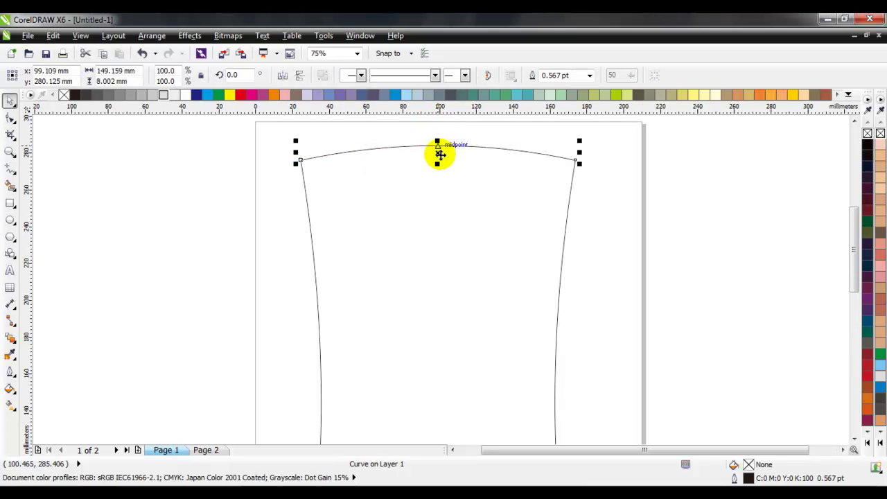
- Drop a copy of the top arc lower on the body and nudge it into a close parallel pair
left_click_drag(437, 153, 440, 260)
right_click(440, 260)
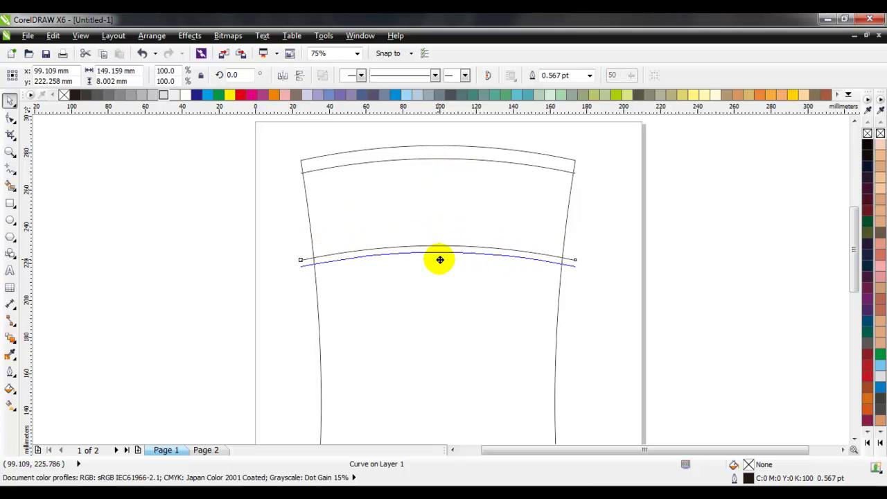
scroll(440, 260, "up", 2)
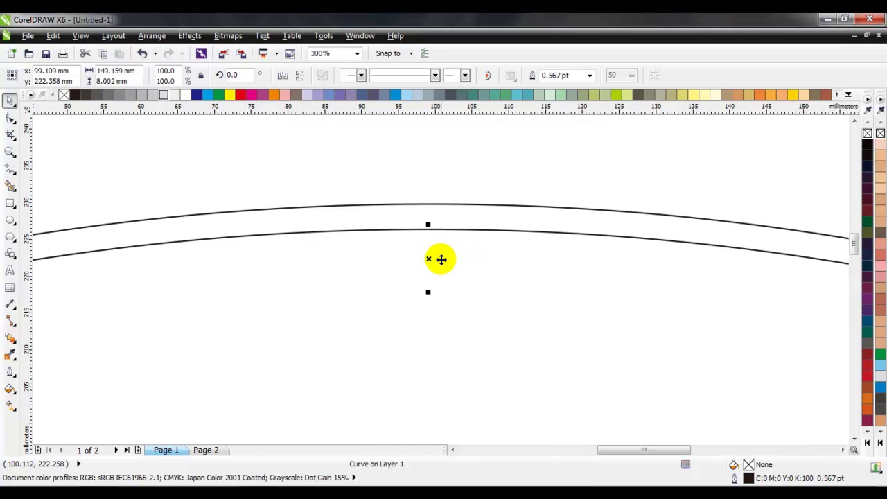
left_click_drag(442, 260, 439, 257)
scroll(443, 263, "down", 5)
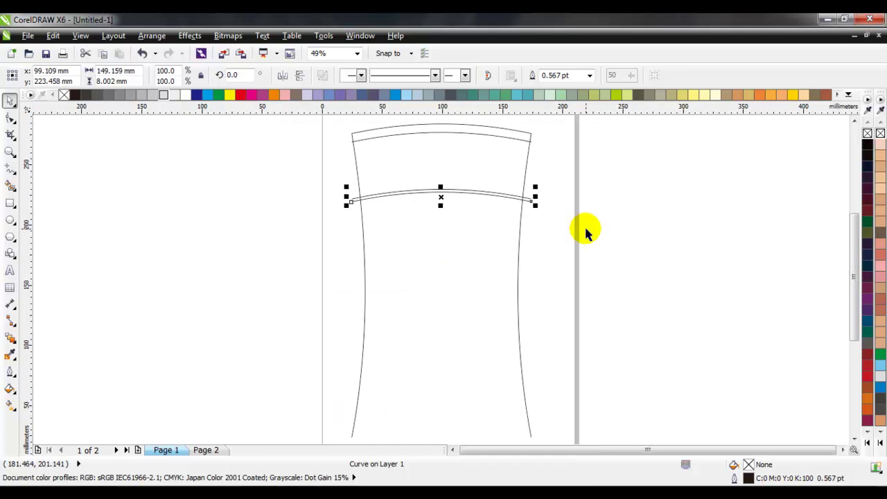
left_click(569, 239)
key("z")
mouse_move(311, 375)
left_mouse_down()
mouse_move(411, 430)
mouse_move(575, 421)
left_mouse_up()
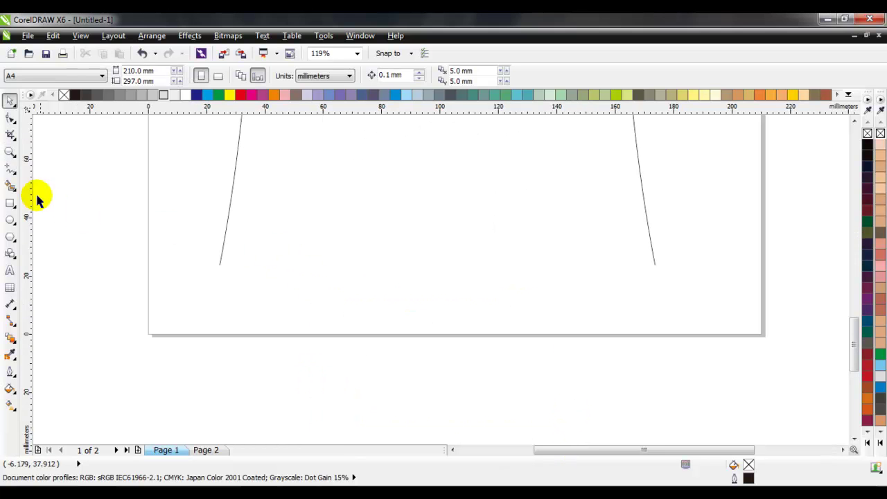
- Draw inward-slanting segments from both side bottoms and a horizontal base line across them
left_click(10, 169)
left_click(219, 264)
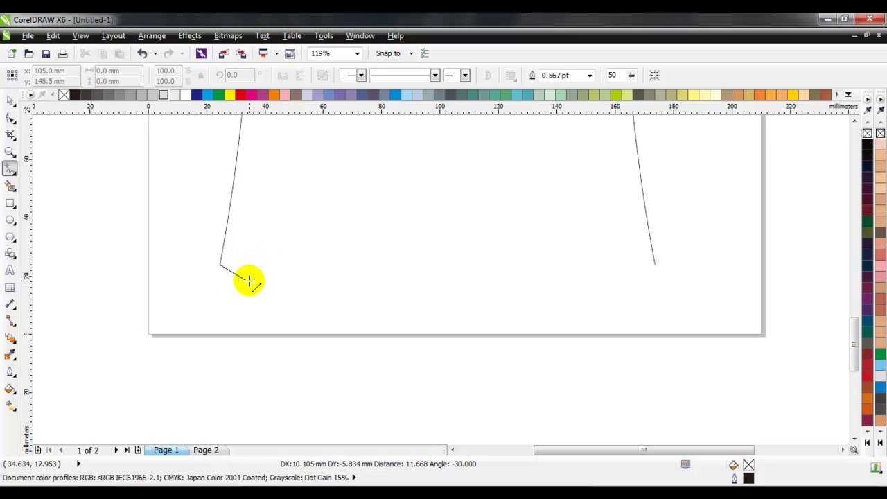
left_click(251, 297)
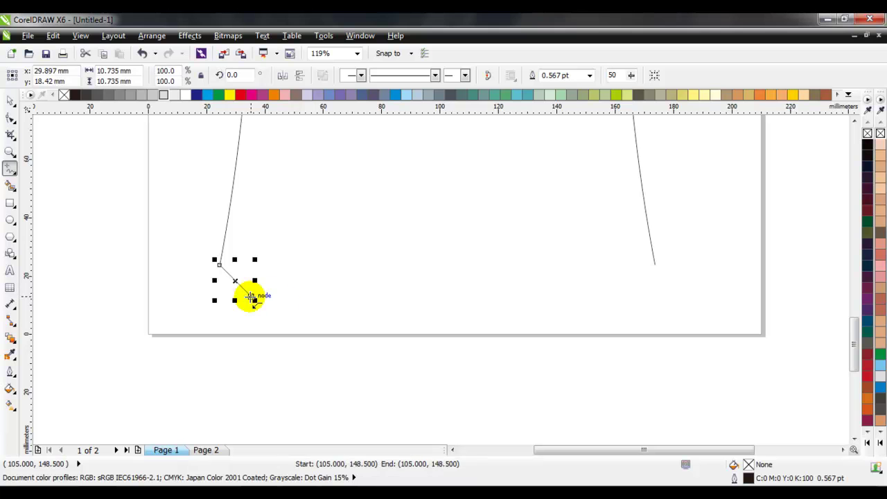
left_click(656, 265)
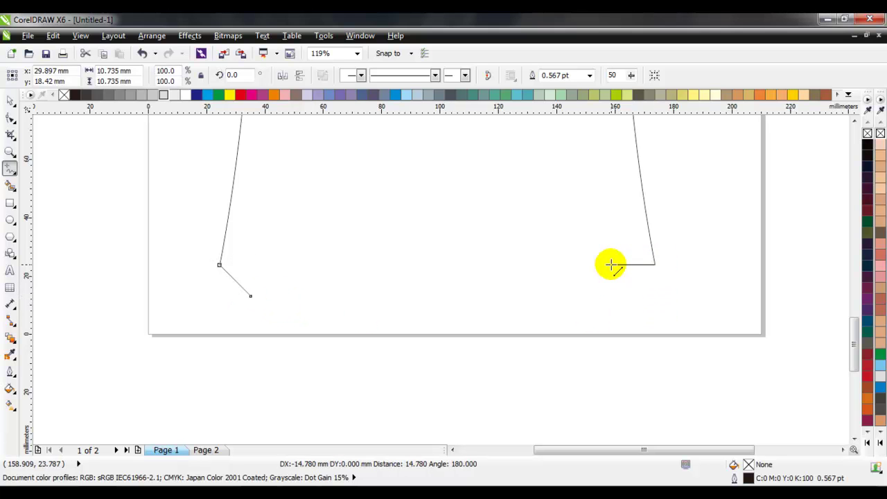
left_click(621, 302)
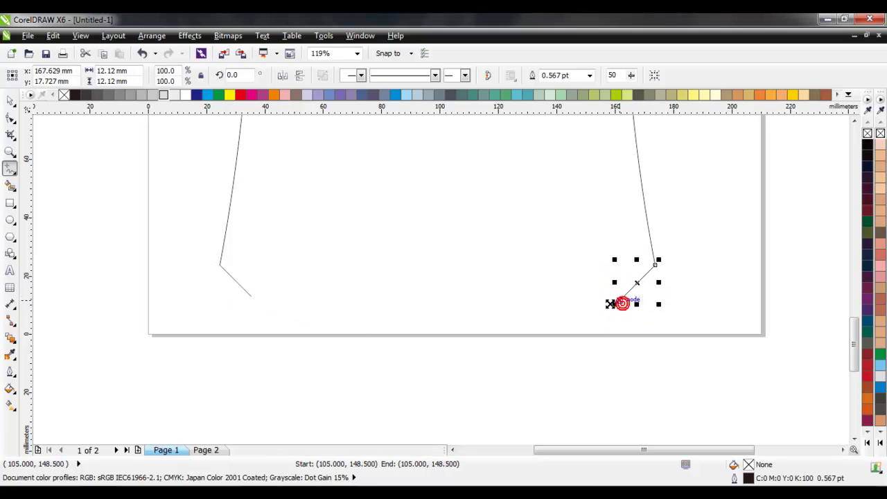
left_click(234, 290)
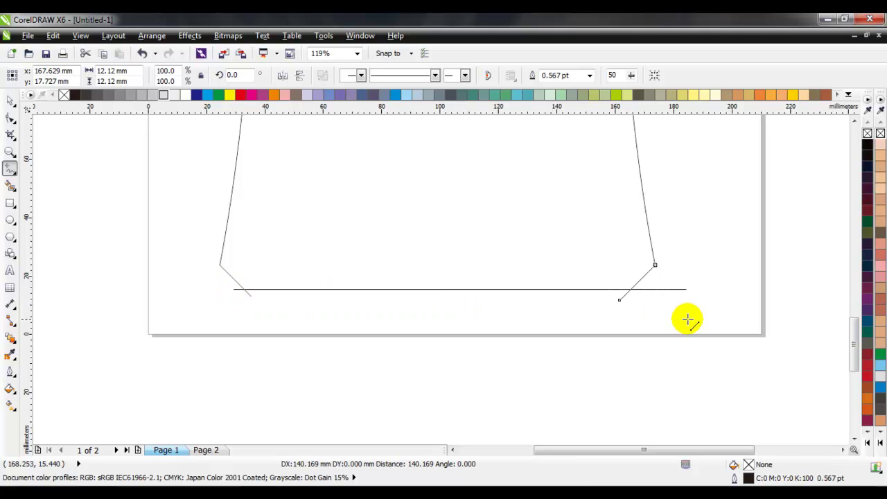
left_click(656, 309)
key("space")
left_click(703, 287)
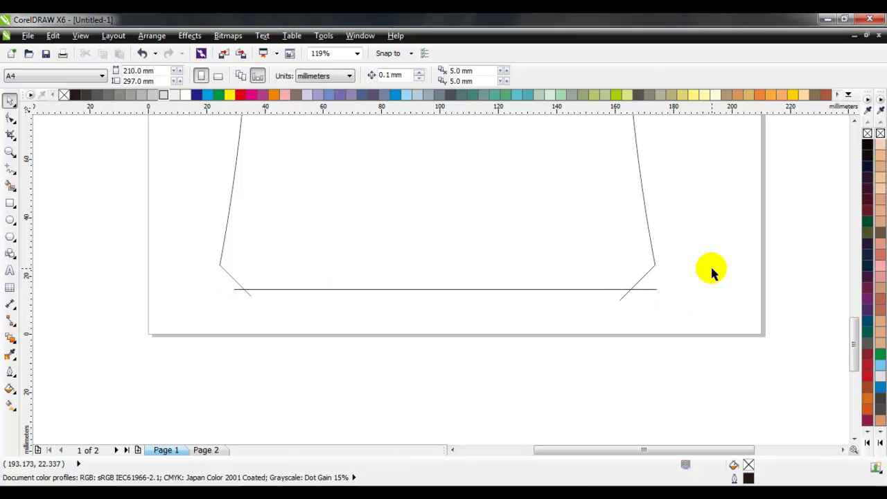
key("F4")
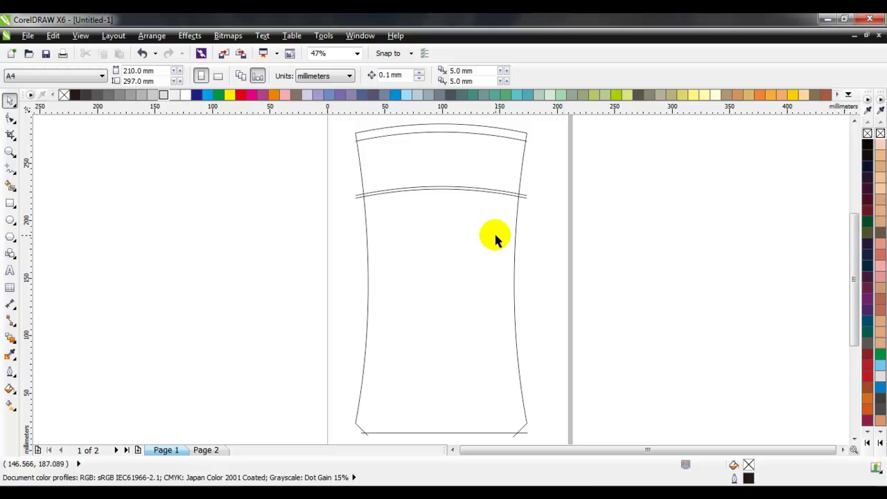
key("z")
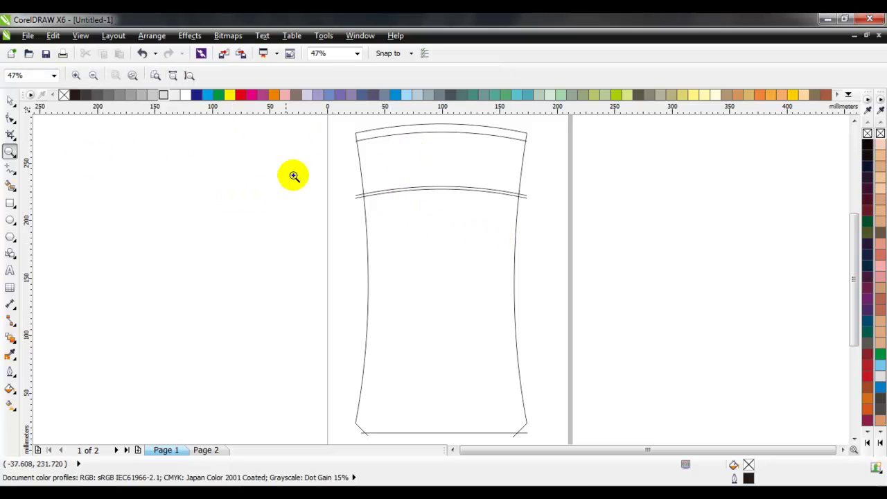
left_click_drag(328, 118, 561, 212)
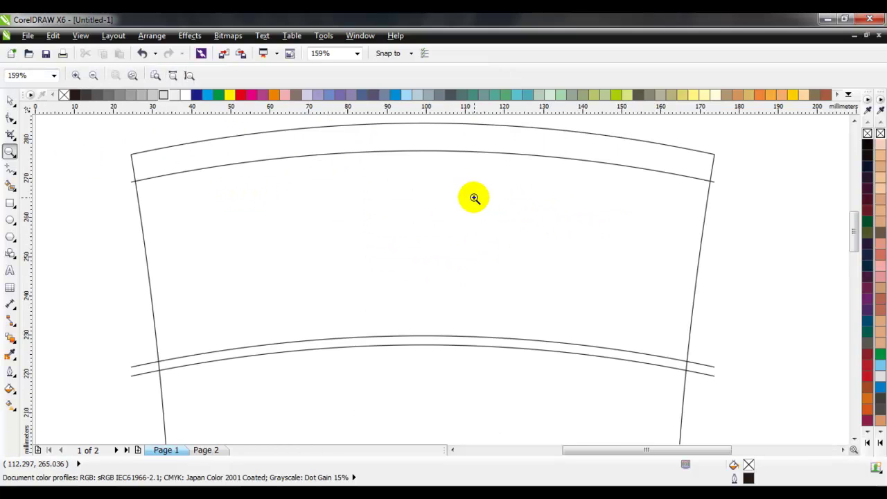
left_click(10, 101)
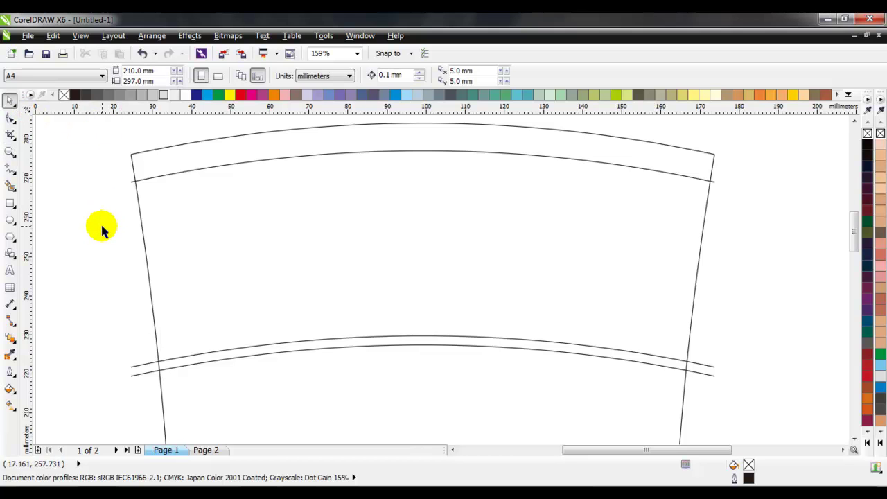
left_click(10, 186)
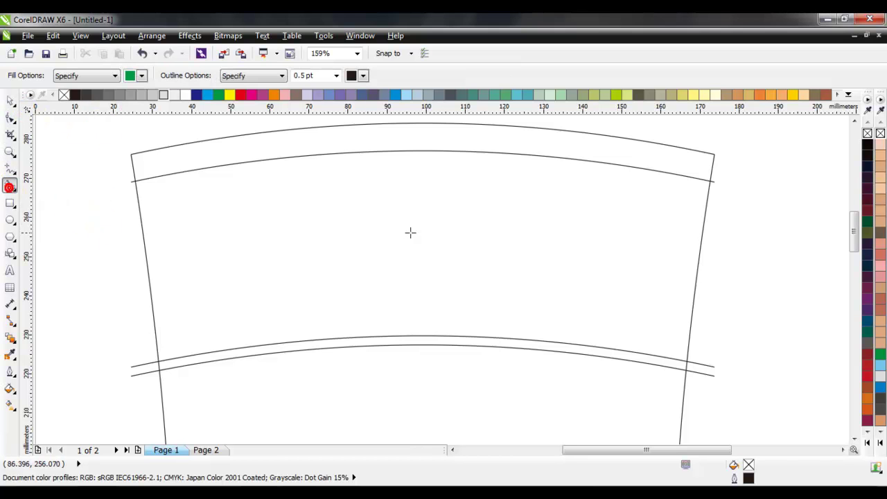
left_click(439, 232)
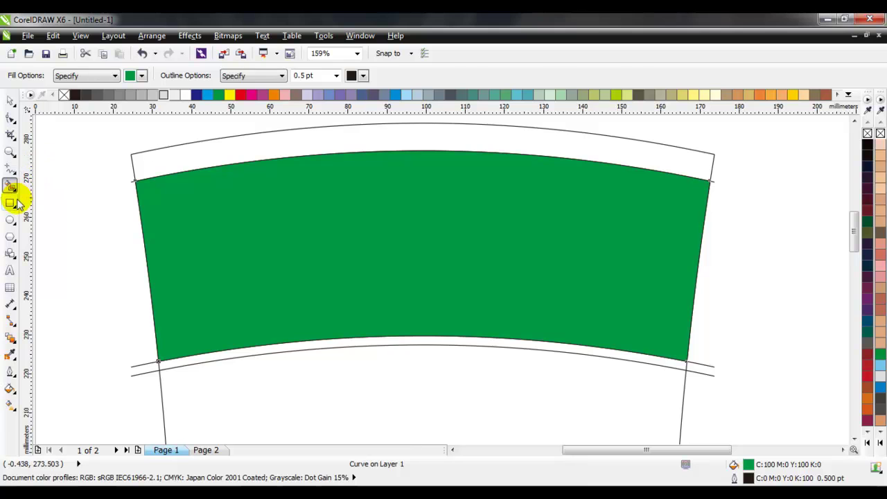
left_click(10, 203)
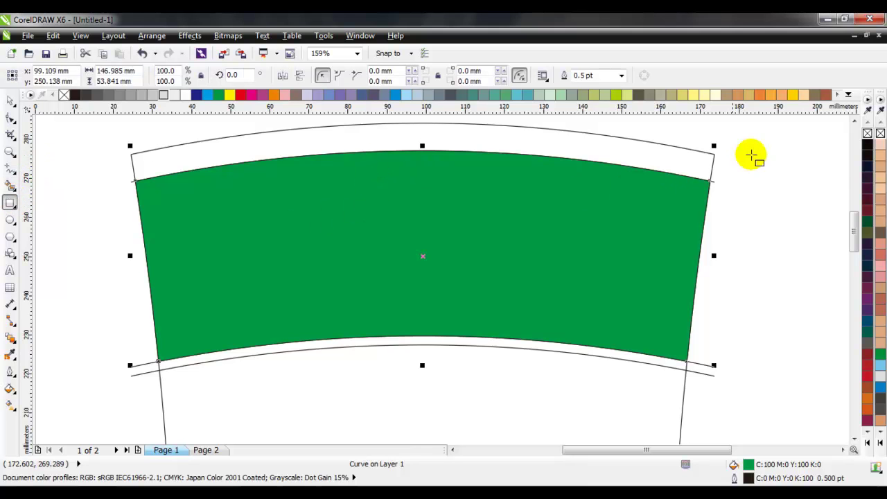
left_click(854, 122)
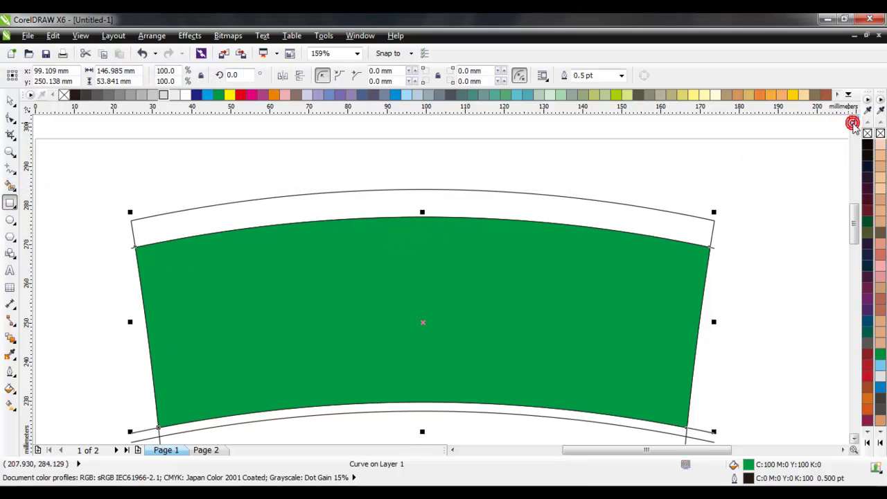
scroll(854, 215, "down", 1)
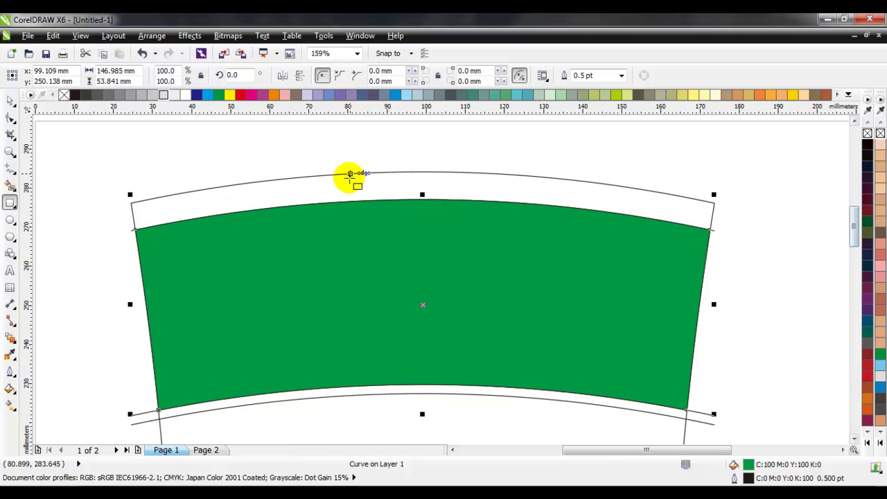
- Draw a rectangle over the band's top, centre it on the band, and round its bottom-left corner to 100 mm
left_click_drag(319, 159, 517, 283)
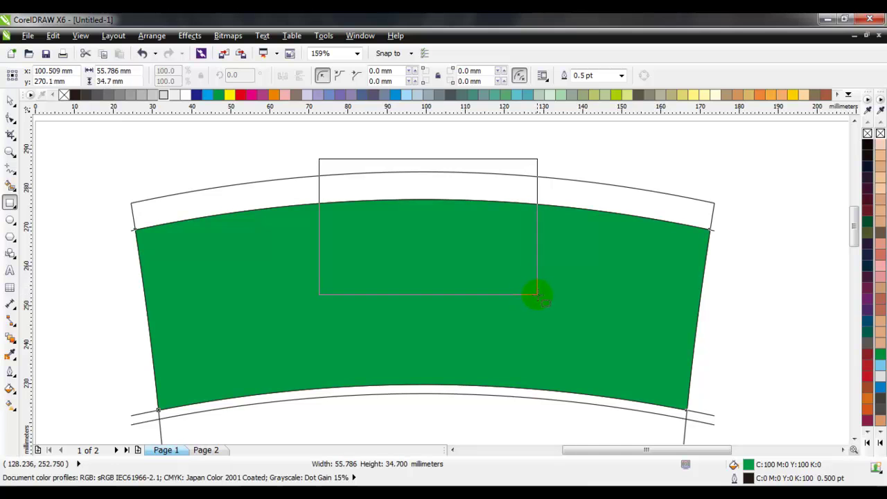
left_click_drag(517, 283, 539, 297)
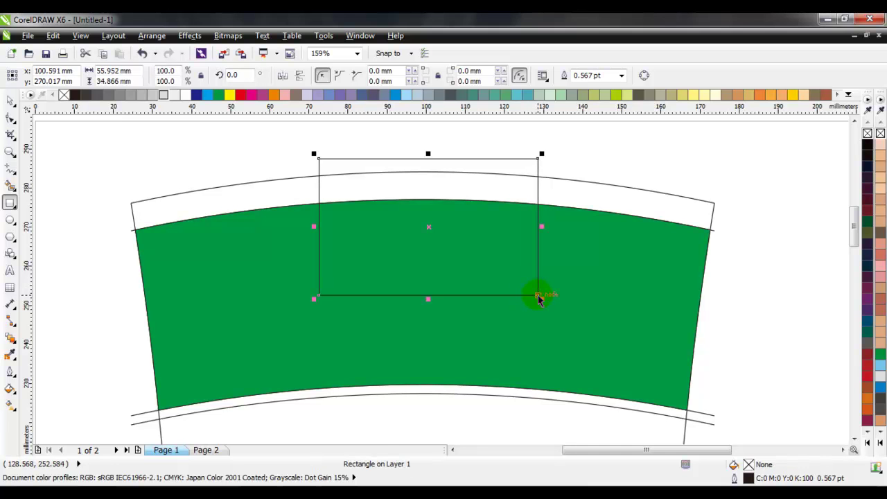
left_click(595, 286, "shift")
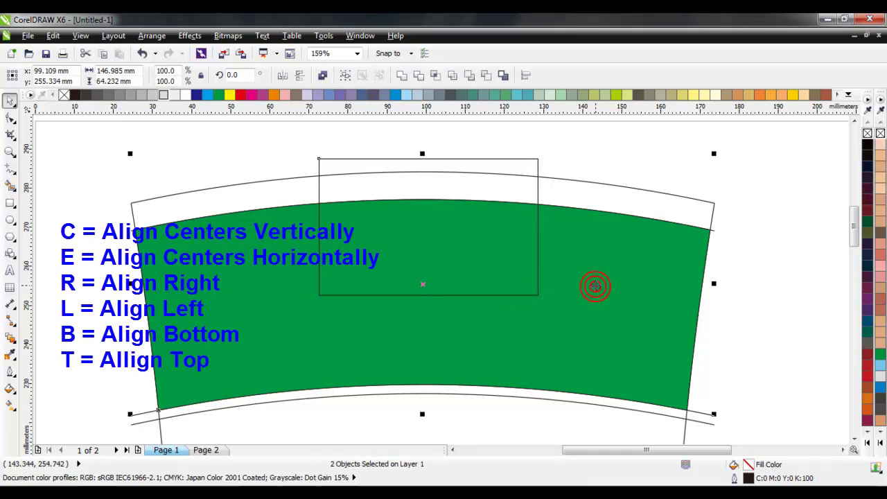
key("c")
left_click(547, 139)
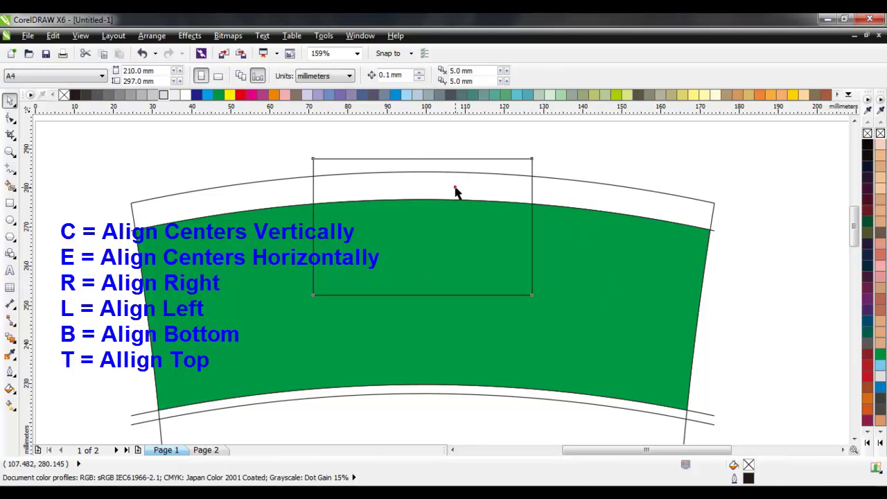
left_click(438, 163)
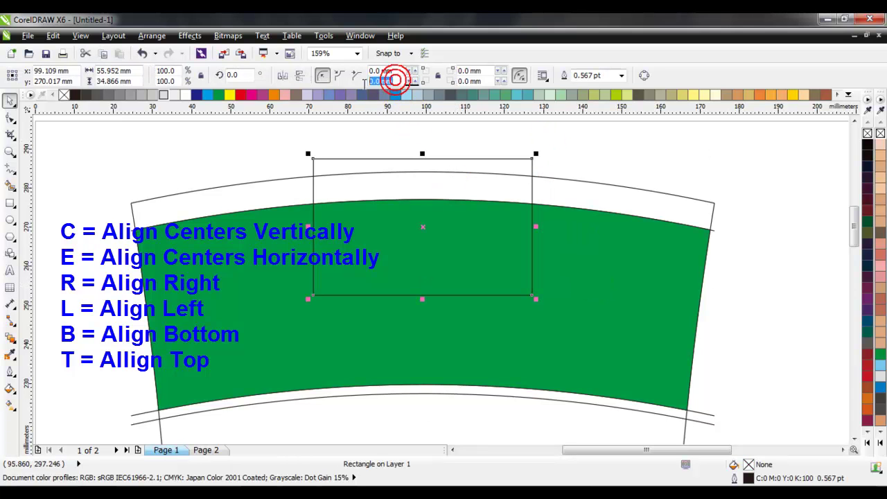
type("100")
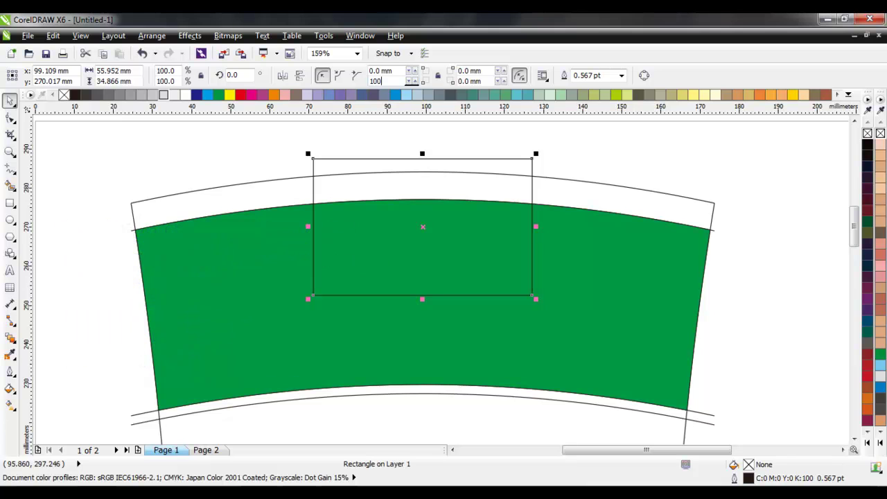
key("Return")
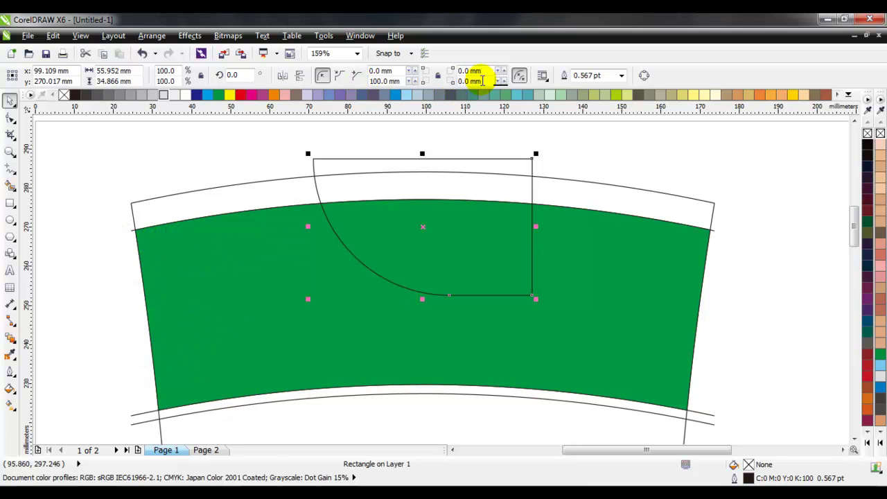
- Round the rectangle's bottom-right corner to 100 mm and nudge the shape slightly lower
type("1")
key("Return")
left_click(615, 144)
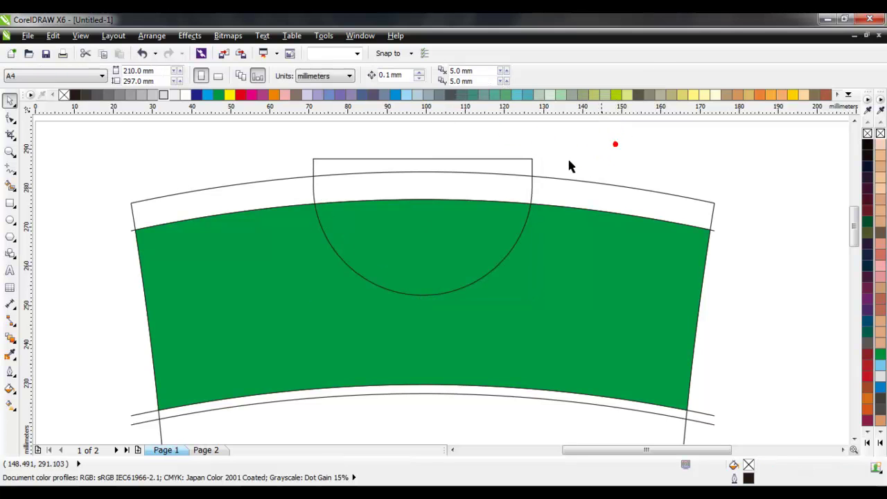
left_click(449, 224)
left_click_drag(450, 225, 450, 233)
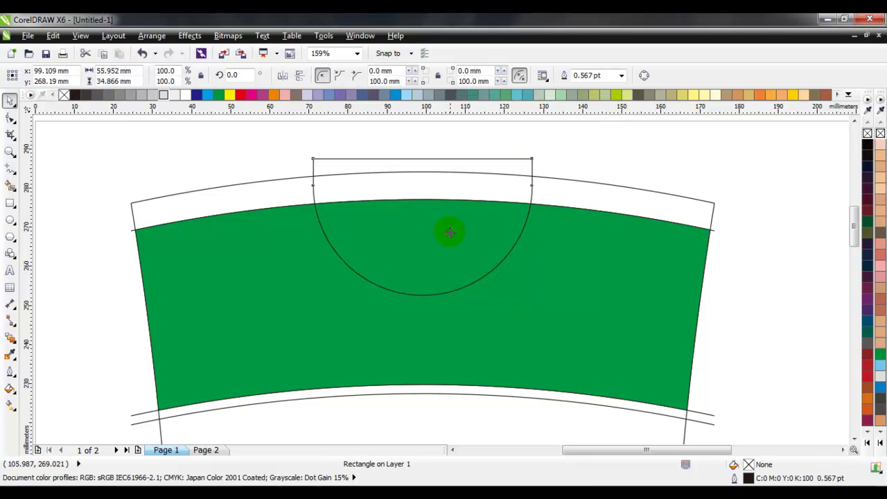
left_click(583, 165)
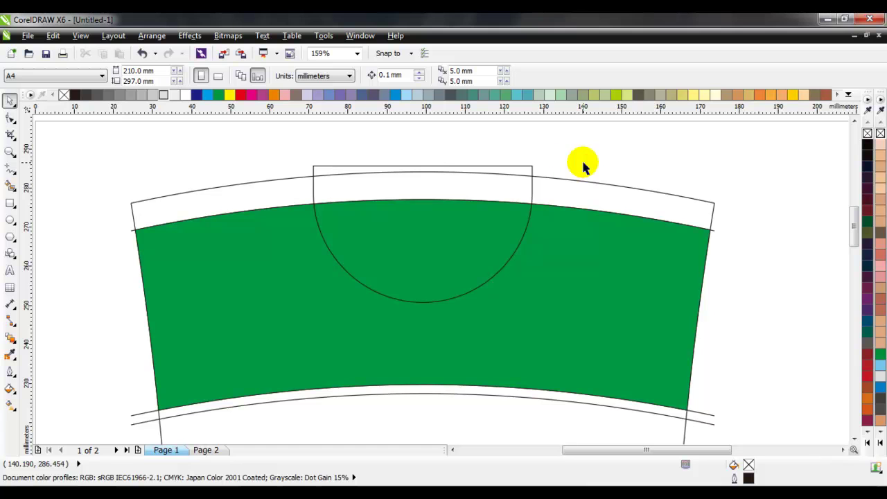
- Intersect the U-shape with the green band and fill the half-circle cyan (C100 M0 Y0 K0)
left_click(384, 246)
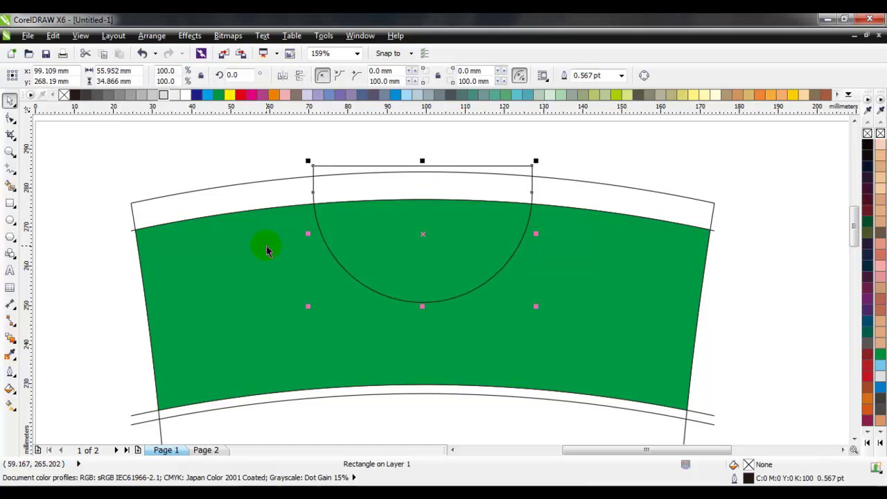
left_click(266, 251, "shift")
left_click(432, 71)
left_click(315, 137)
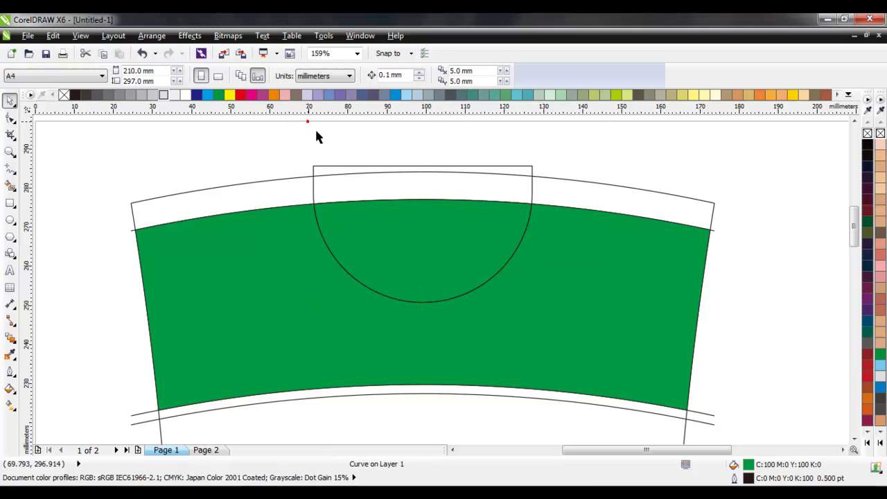
left_click(384, 234)
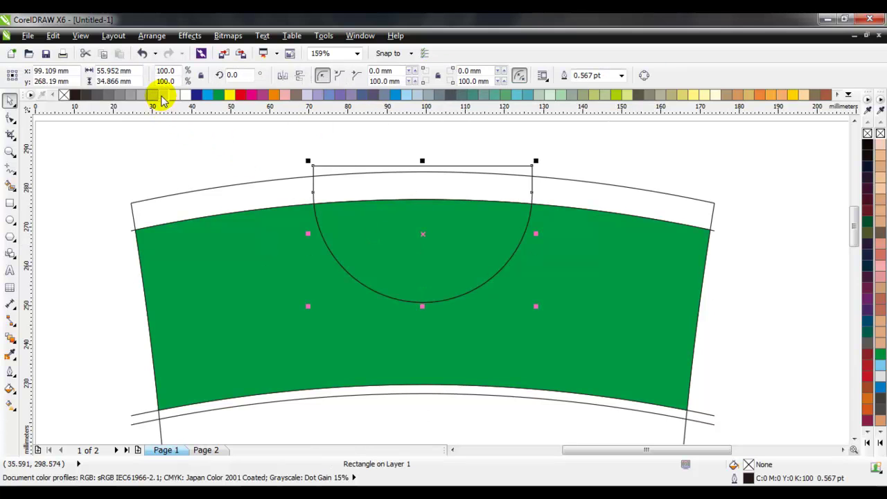
left_click(218, 95)
left_click(207, 95)
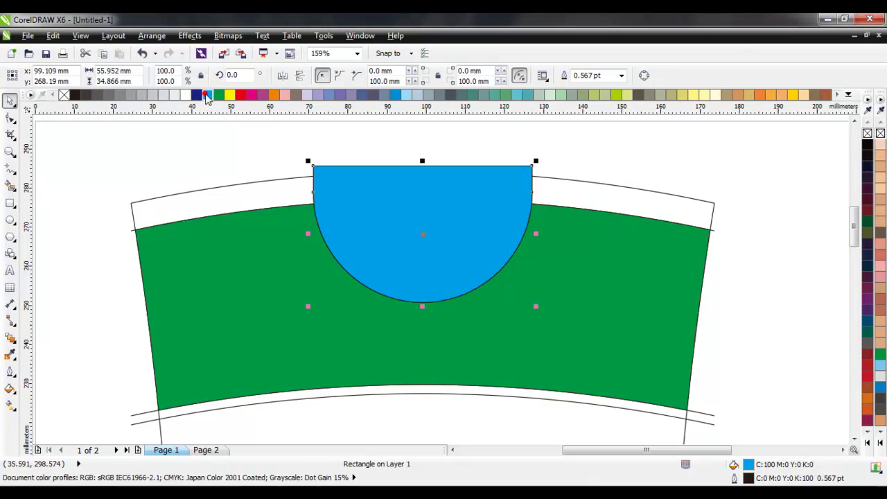
left_click(218, 147)
left_click(338, 182)
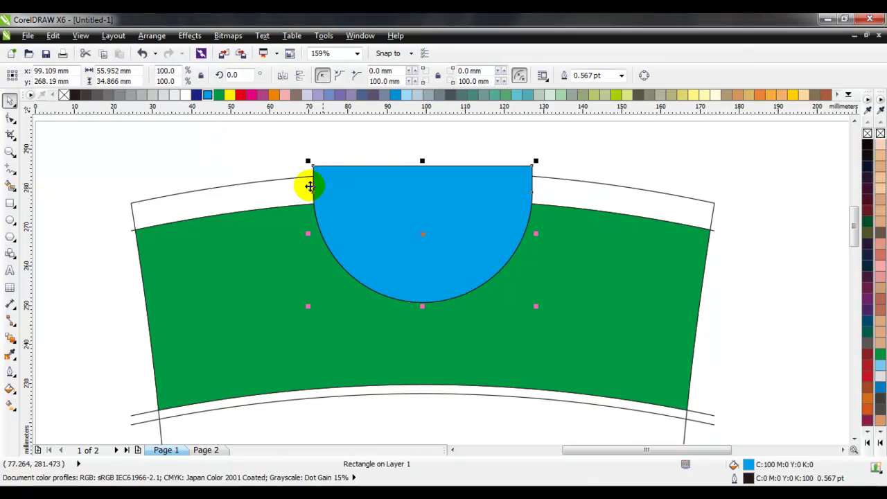
left_click(280, 197, "shift")
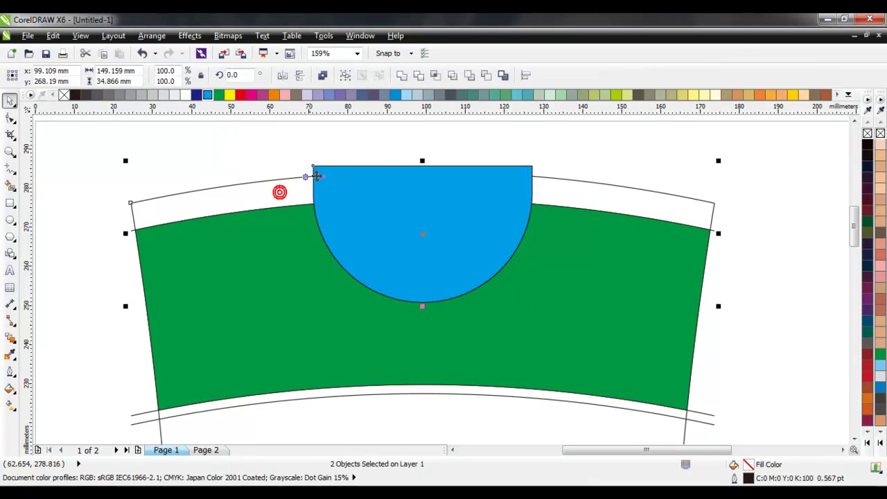
- Move the blue half-circle down and right, and fill the arc piece cut from the band blue
left_click(343, 139)
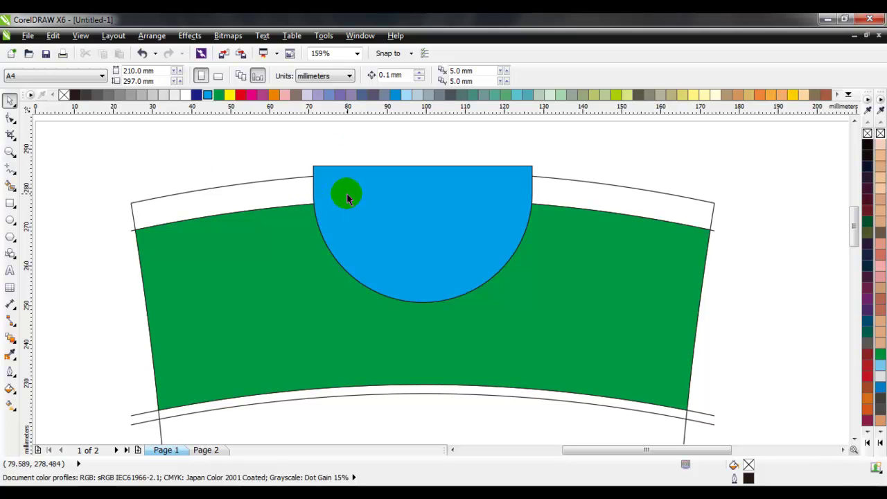
left_click_drag(348, 189, 455, 256)
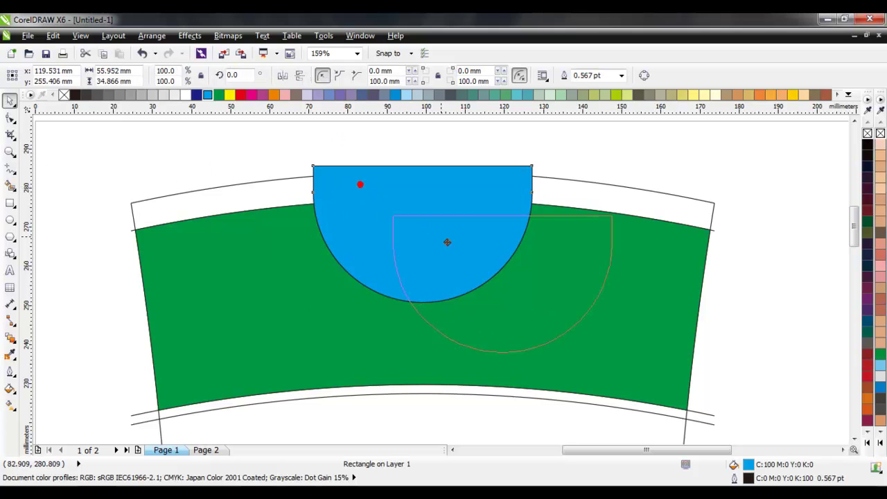
left_click(281, 136)
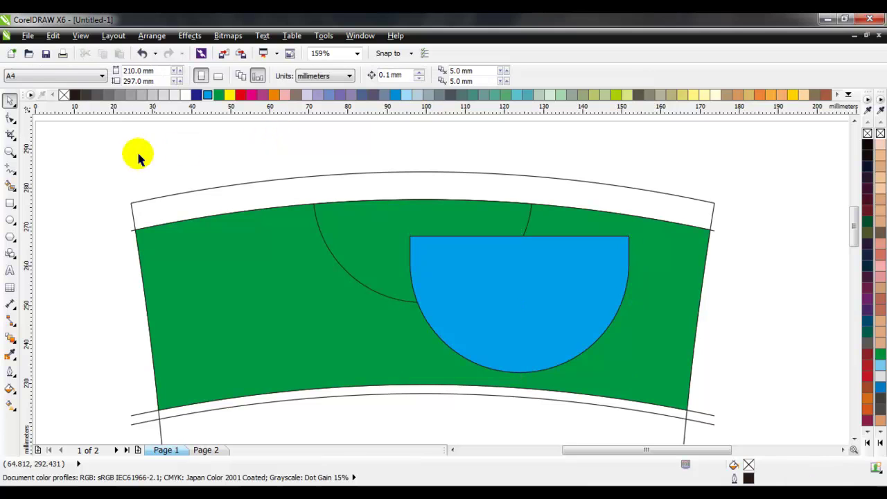
left_click(361, 247)
left_click(207, 95)
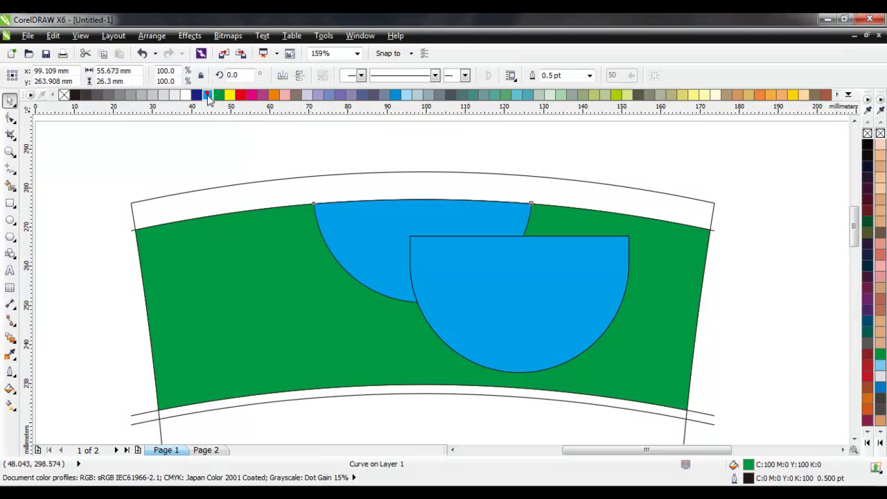
left_click(207, 130)
- Smart Fill the white strip above the band and colour it magenta
left_click(11, 185)
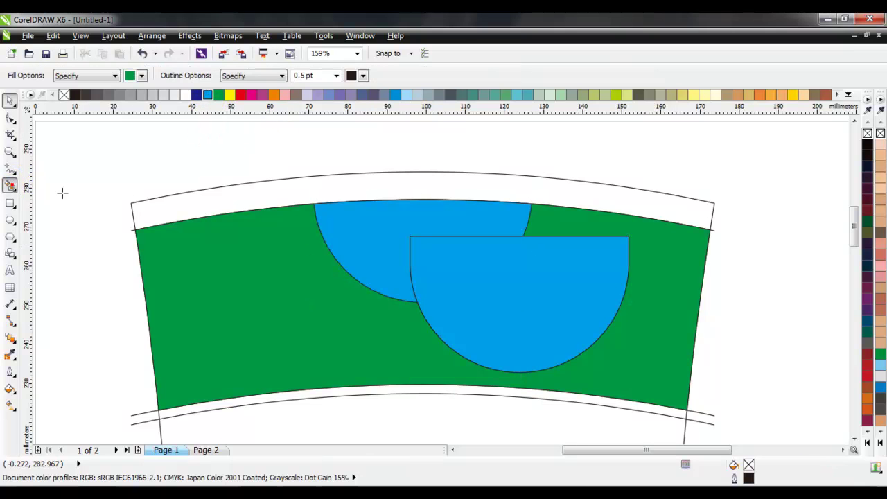
left_click(289, 196)
key("space")
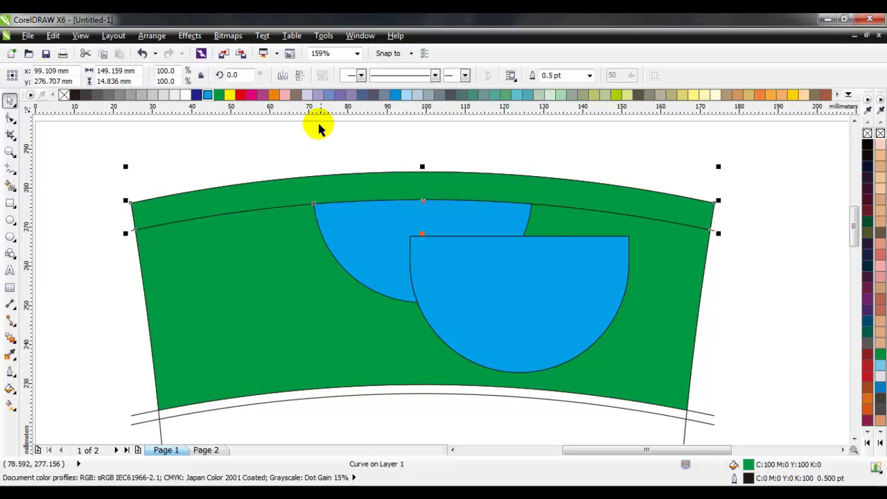
left_click(263, 95)
left_click(288, 142)
left_click(476, 267)
left_click_drag(423, 235, 385, 224)
left_click(385, 224, "shift")
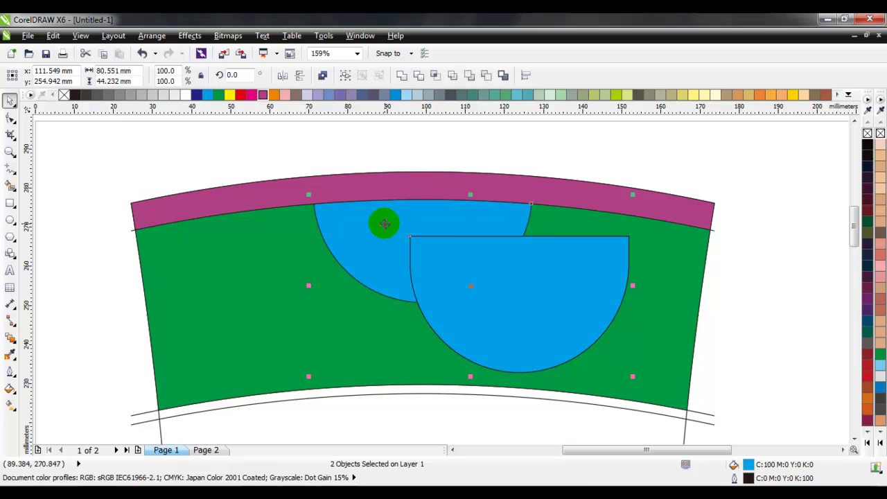
- Centre the blue half-circle on the arc piece, move it up, and bring it in front of the magenta strip
key("c")
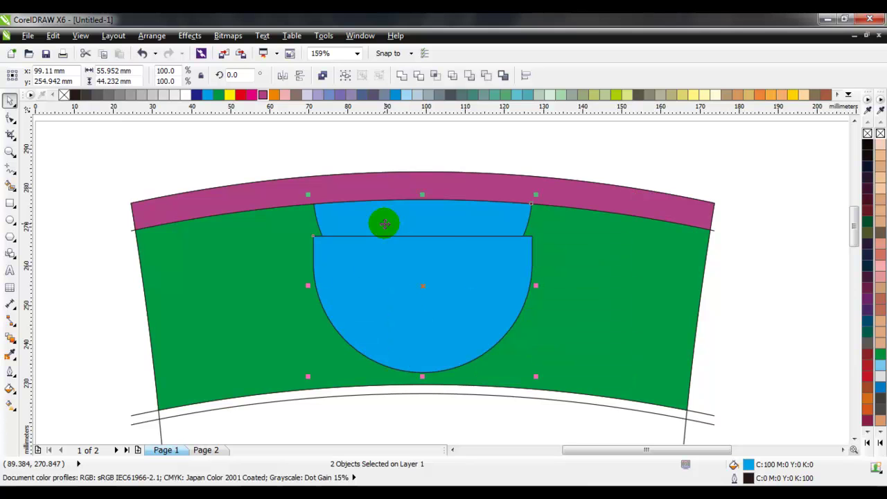
left_click_drag(385, 224, 359, 154)
left_click(412, 145)
key("shift+Page_Up")
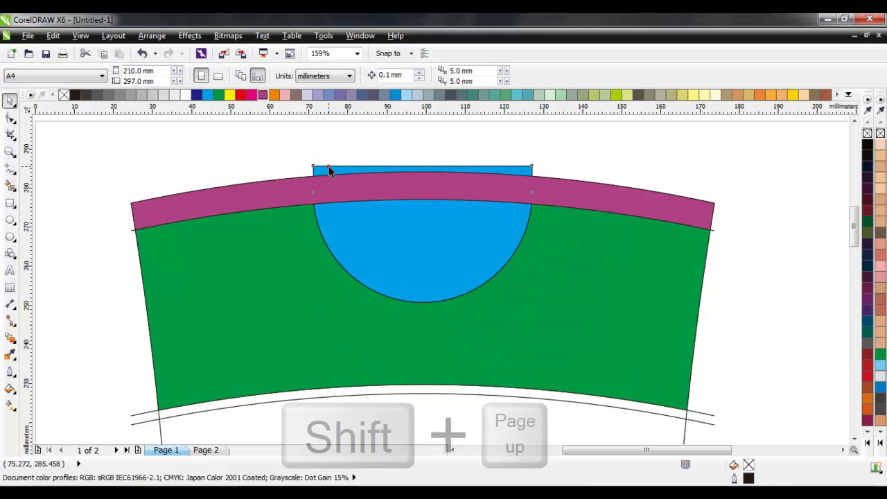
left_click(329, 168)
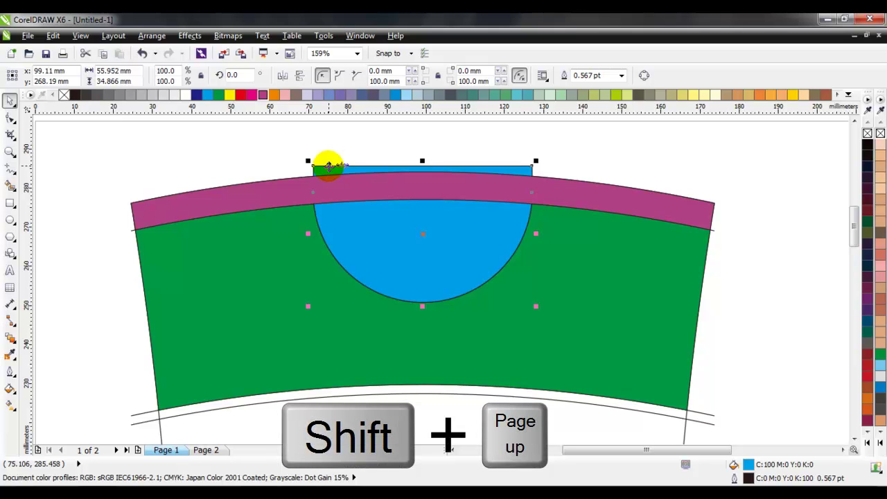
key("shift+Page_Up")
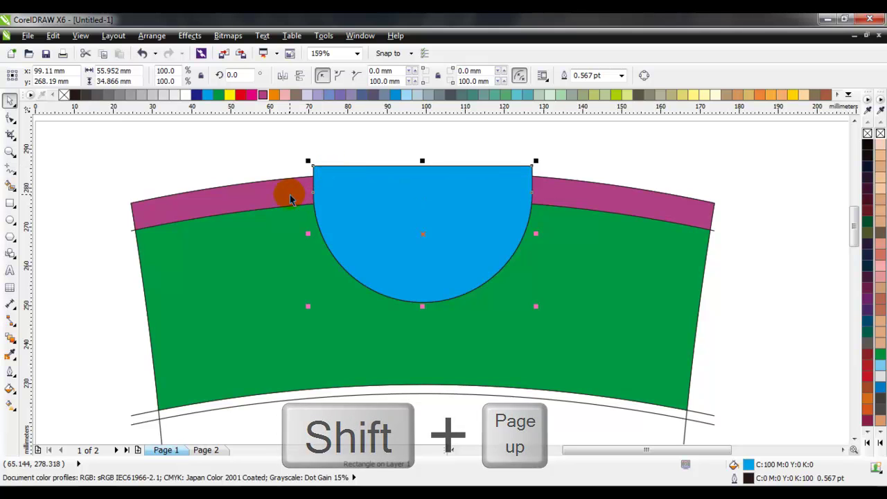
- Trim the half-circle out of the magenta strip, then delete the right blue semicircle
left_click(290, 196, "shift")
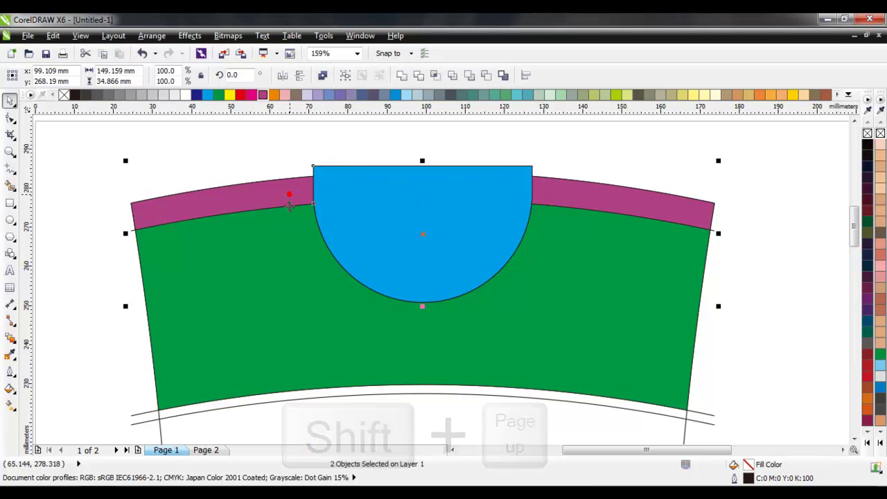
left_click(435, 76)
left_click(367, 129)
mouse_move(361, 192)
left_mouse_down()
mouse_move(594, 222)
mouse_move(572, 220)
left_mouse_up()
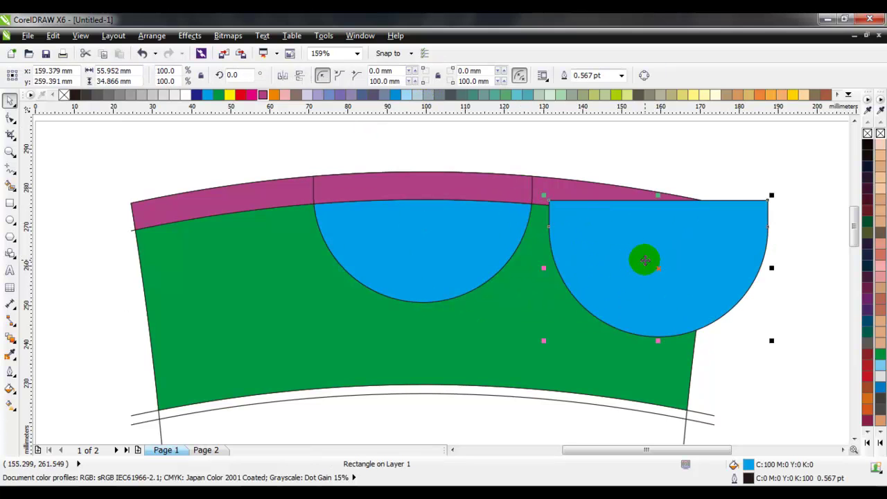
right_click(645, 260)
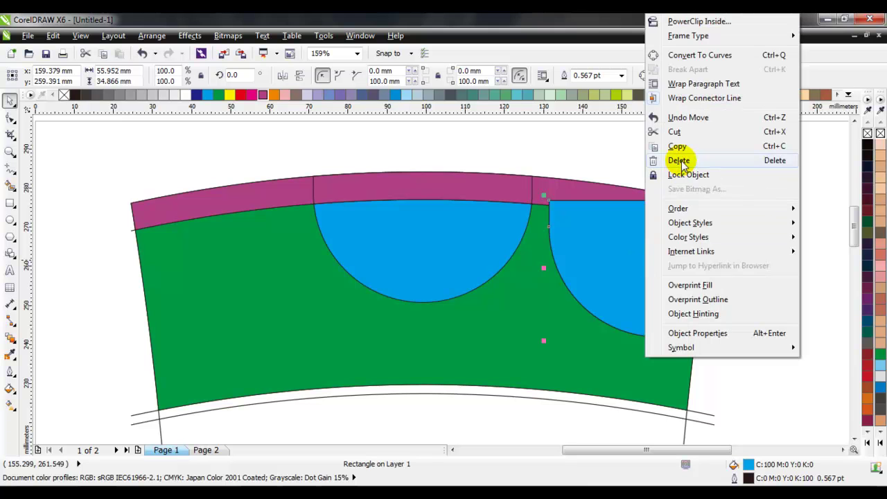
left_click(676, 159)
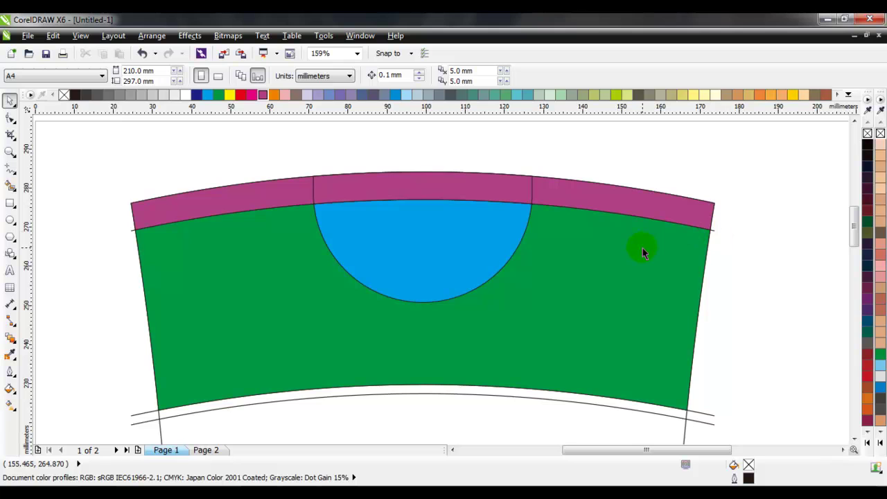
- Smart Fill the band between the curves and the area below it green
key("F4")
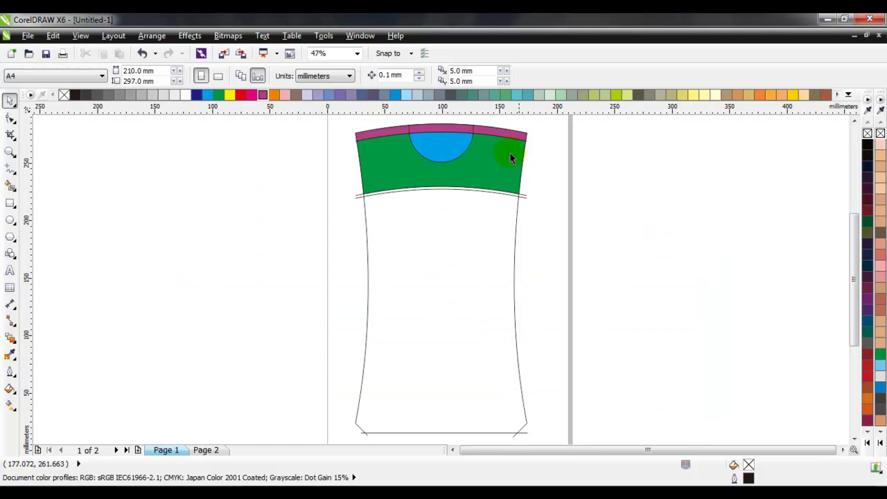
scroll(430, 196, "up", 5)
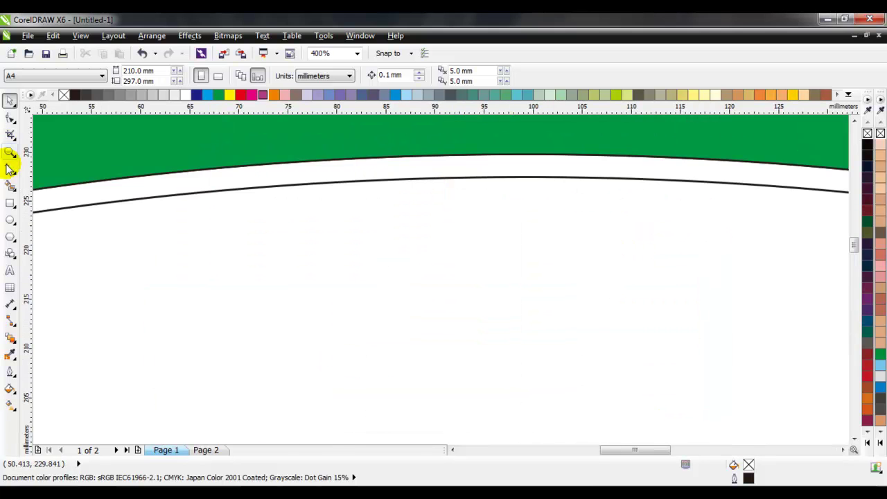
left_click(10, 185)
left_click(160, 194)
left_click(221, 249)
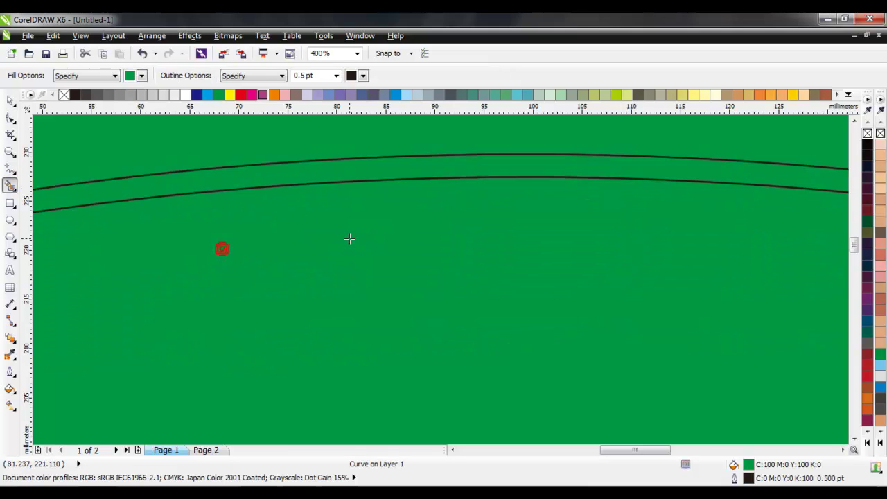
scroll(349, 239, "down", 3)
scroll(352, 241, "down", 2)
scroll(355, 247, "down", 2)
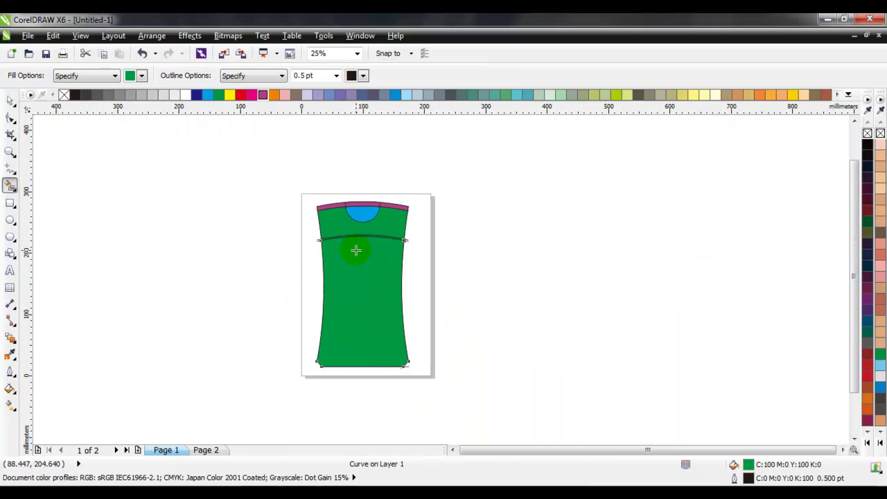
scroll(356, 251, "up", 1)
key("space")
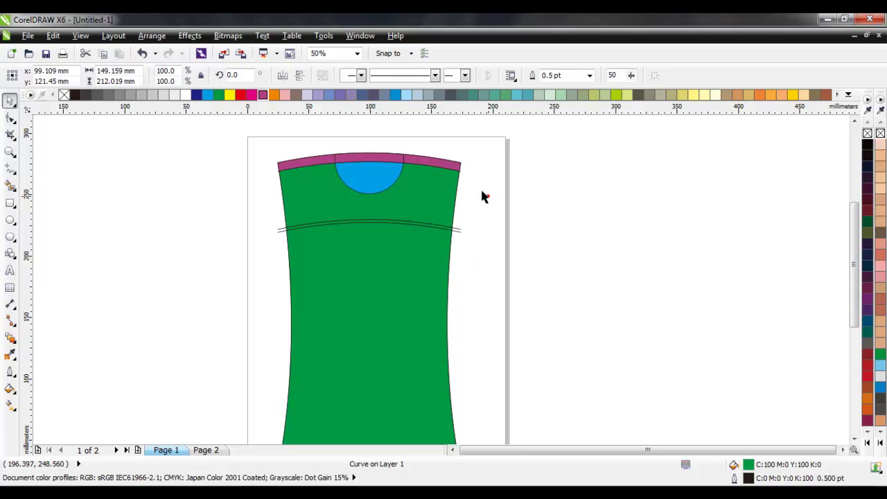
left_click(480, 194)
- Delete the stray curve stub at the shoulder and the two small corner lines at the hem
scroll(460, 165, "up", 3)
scroll(460, 166, "up", 1)
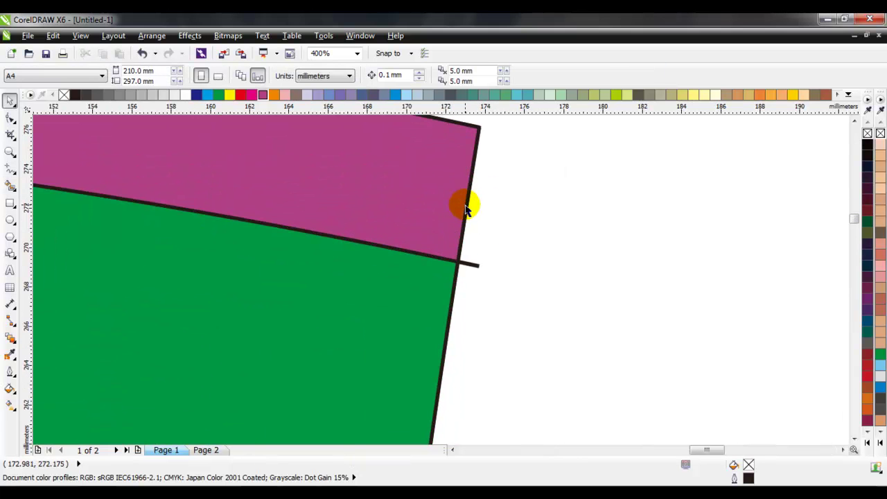
left_click(478, 265)
key("Delete")
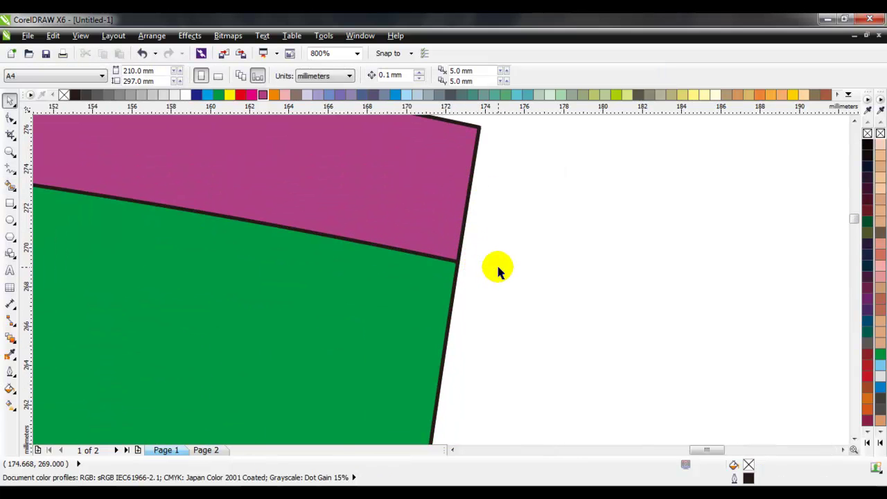
key("F4")
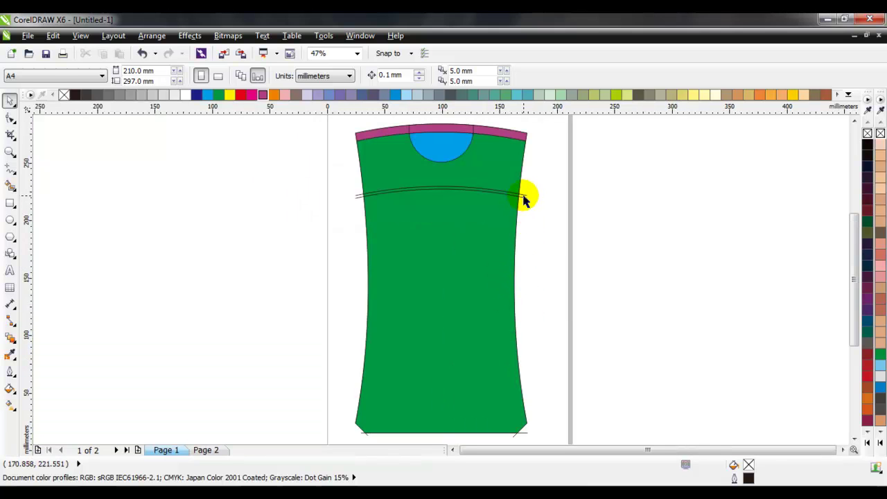
left_click(525, 197)
left_click(525, 201)
key("Escape")
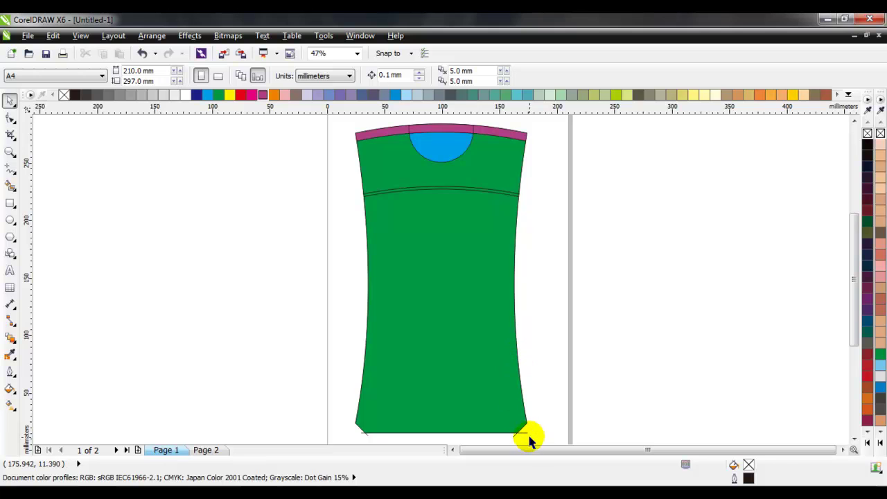
left_click(525, 437)
key("Escape")
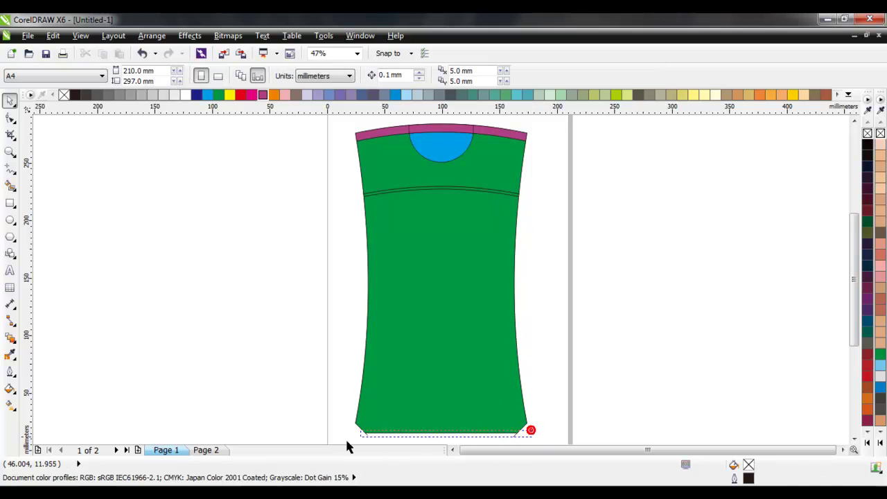
left_click_drag(348, 448, 336, 408)
left_click_drag(323, 349, 560, 416)
key("Delete")
scroll(561, 416, "up", 2)
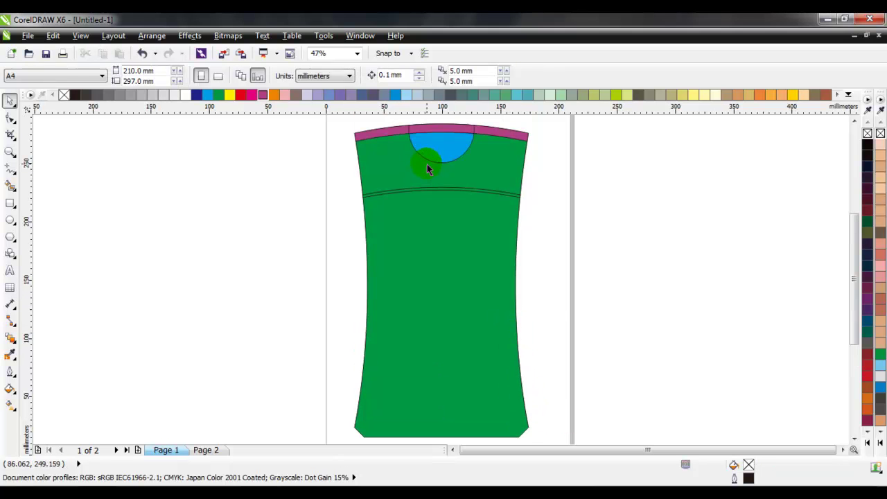
- Fill the curved band across the body black
scroll(437, 126, "up", 2)
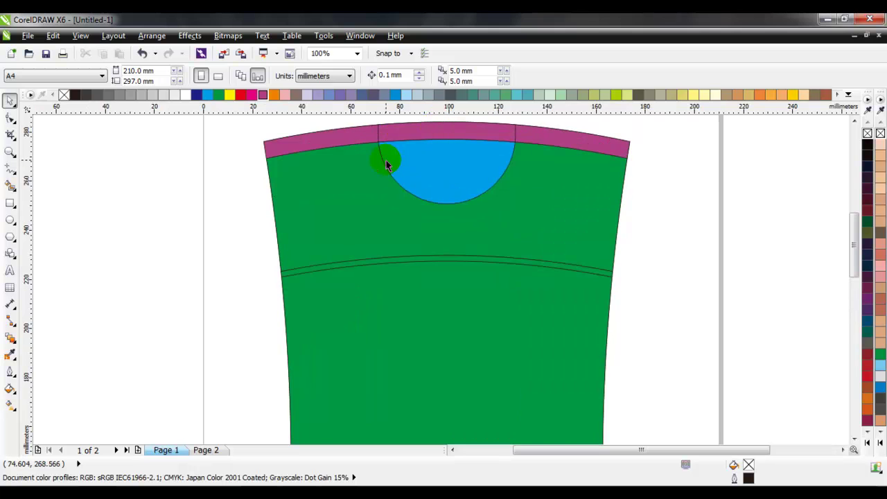
left_click(17, 174)
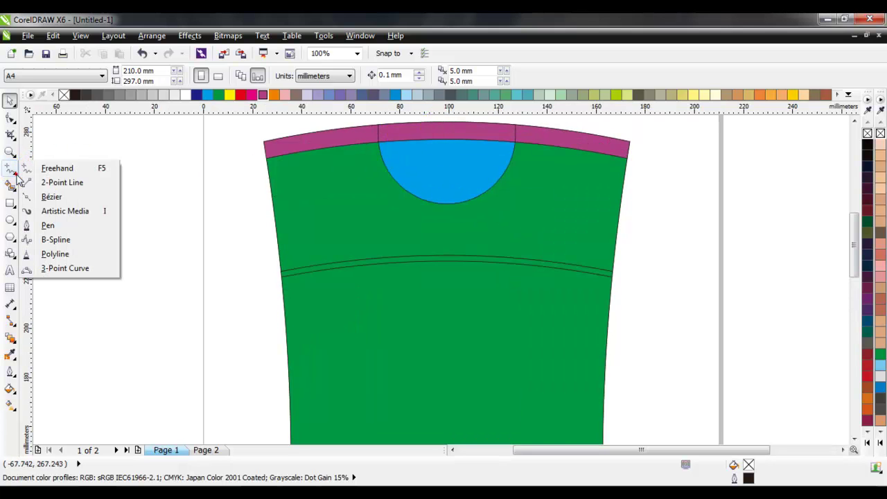
left_click(48, 225)
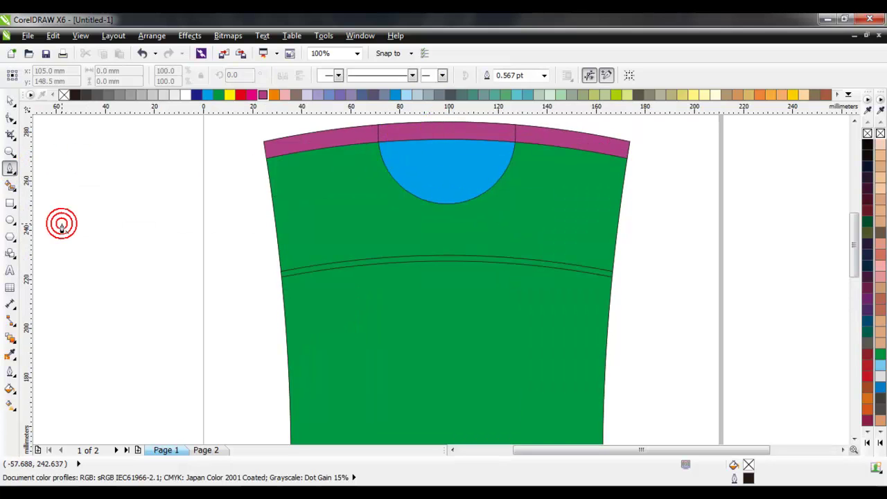
left_click(10, 101)
left_click(355, 261)
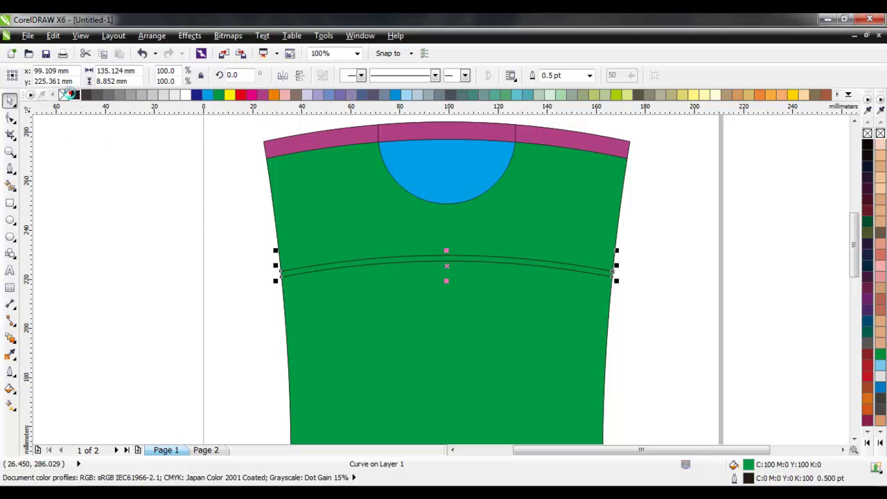
left_click(75, 94)
left_click(153, 161)
- Recolour the upper and lower green body areas magenta
left_click(329, 206)
left_click(263, 94)
left_click(213, 177)
left_click(372, 290)
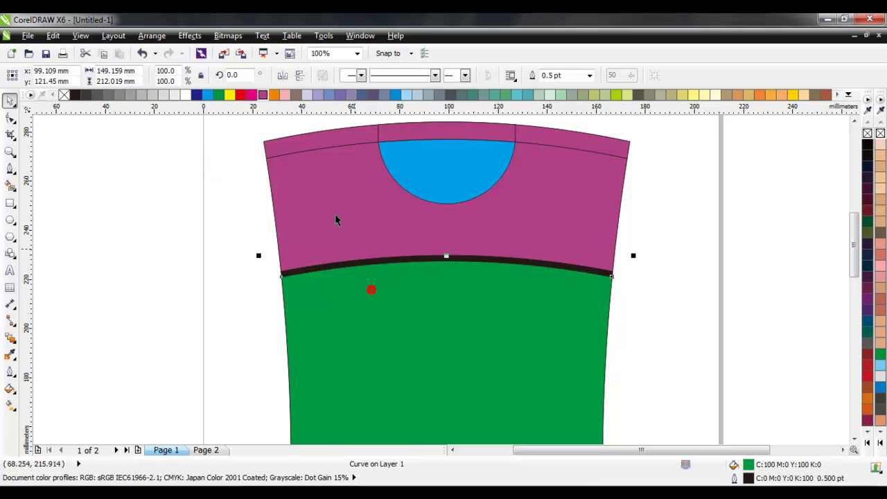
left_click(262, 94)
left_click(223, 199)
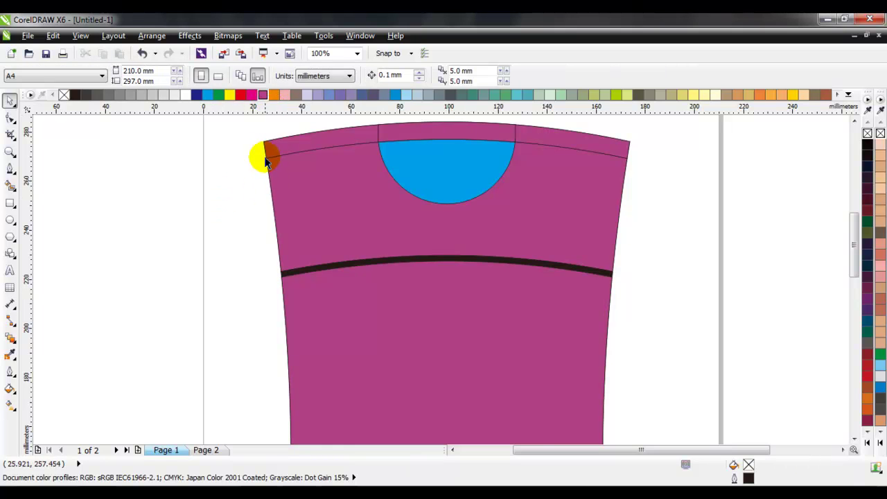
scroll(264, 143, "up", 2)
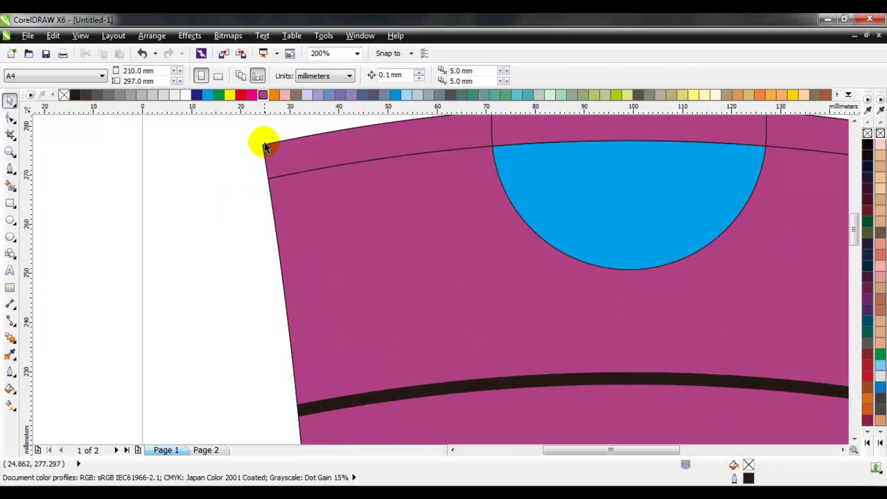
- Draw a narrow closed Bézier strip down the upper left body, above the black band
left_click(9, 168)
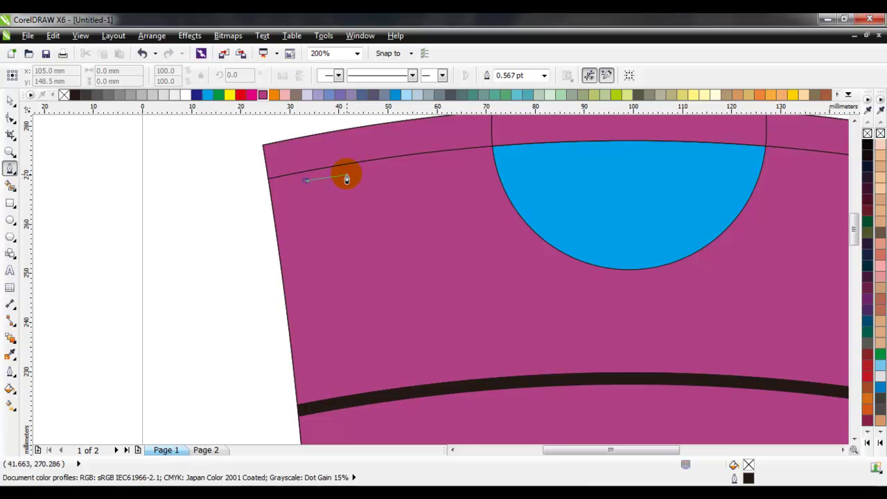
left_click(347, 178)
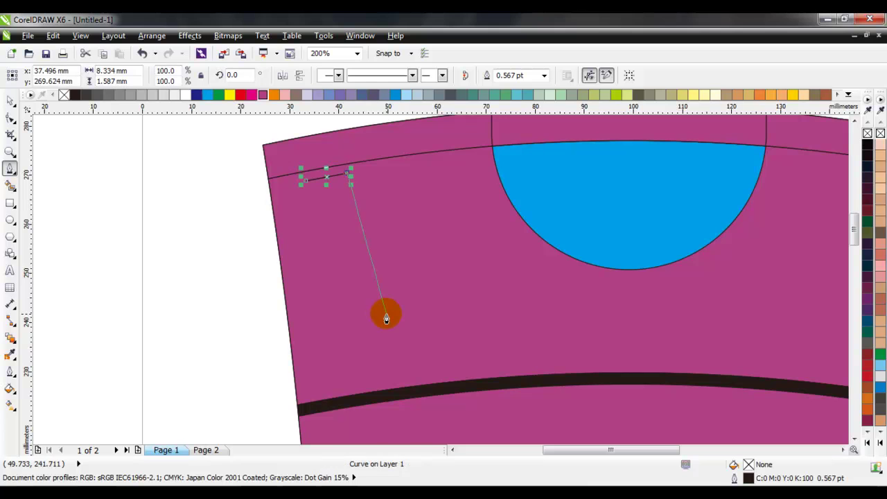
mouse_move(375, 383)
left_mouse_down()
mouse_move(366, 449)
mouse_move(368, 423)
left_mouse_up()
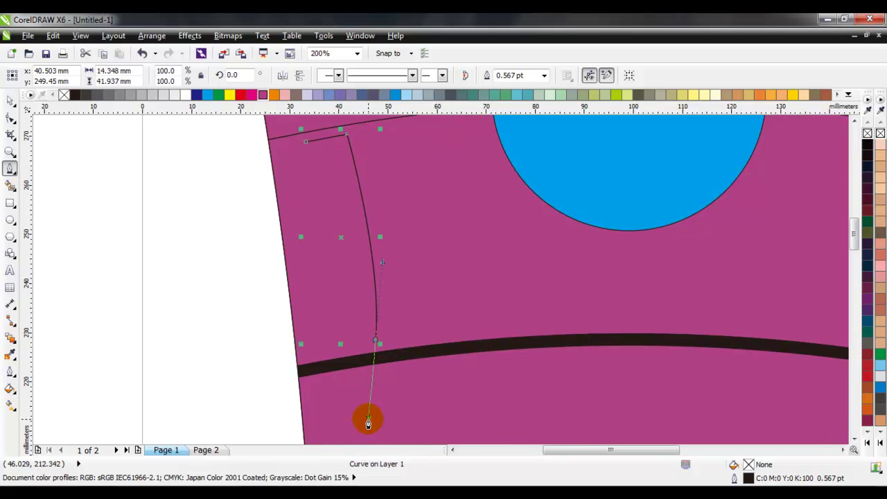
key("ctrl+z")
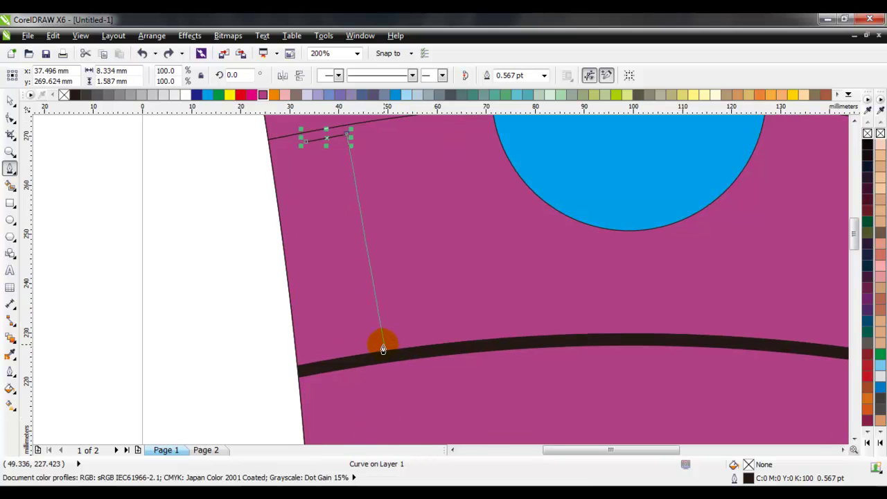
left_click_drag(379, 344, 376, 387)
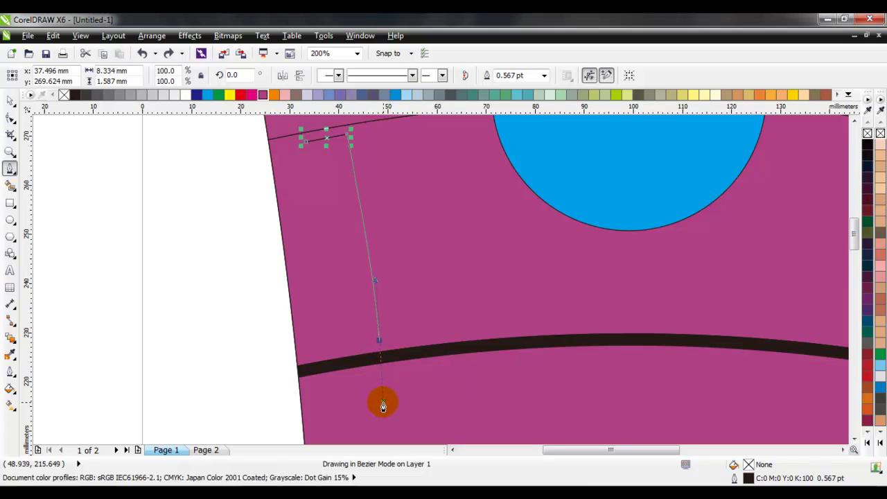
left_click_drag(383, 407, 377, 414)
left_click(378, 344)
left_click_drag(352, 350, 342, 355)
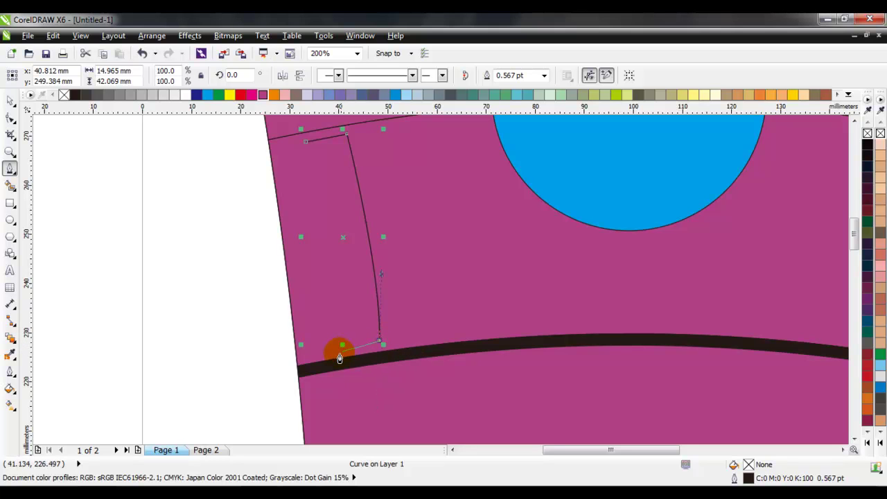
left_click(337, 350)
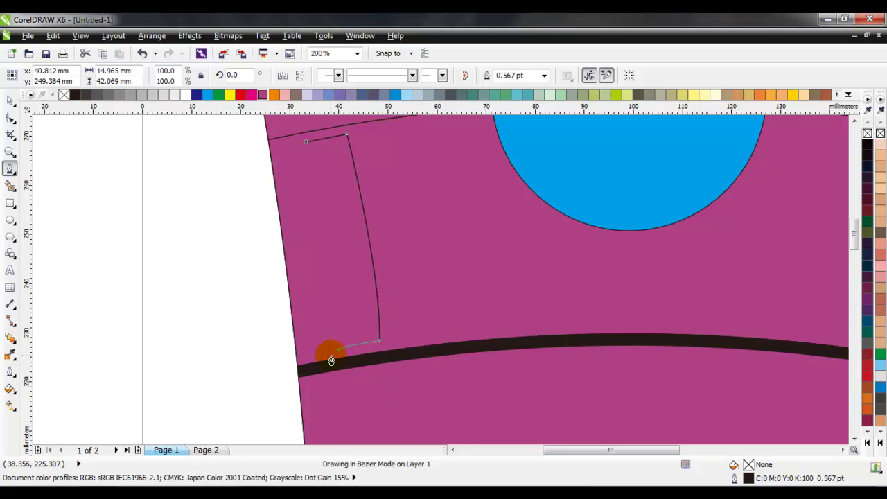
left_click(341, 354)
mouse_move(315, 192)
left_mouse_down()
mouse_move(308, 150)
mouse_move(343, 275)
left_mouse_up()
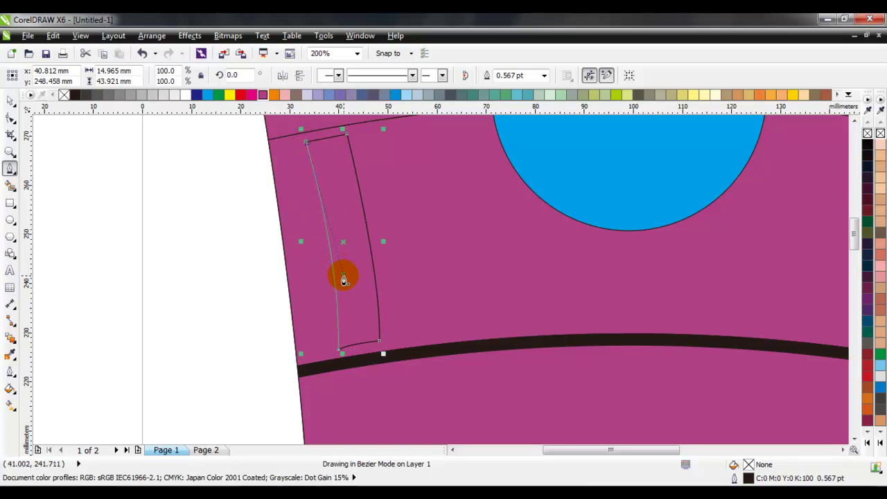
left_click_drag(343, 278, 341, 254)
- Fill the strip light pink and remove its outline
key("space")
left_click(284, 96)
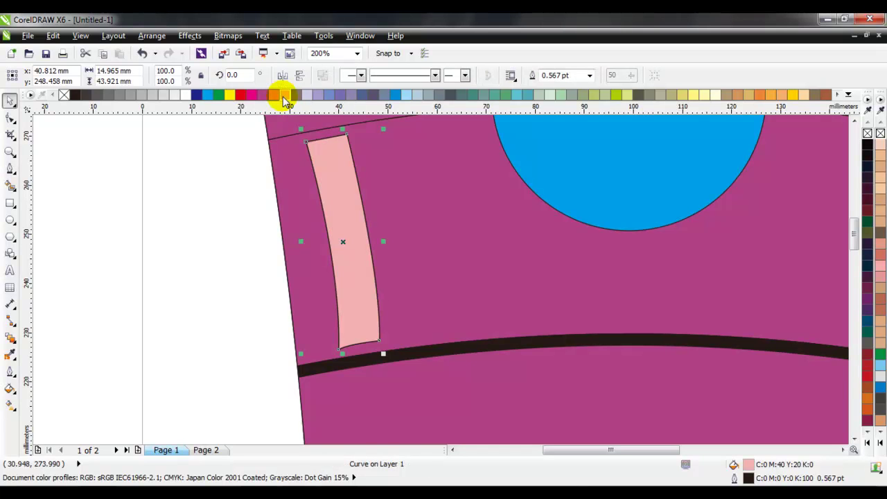
right_click(64, 94)
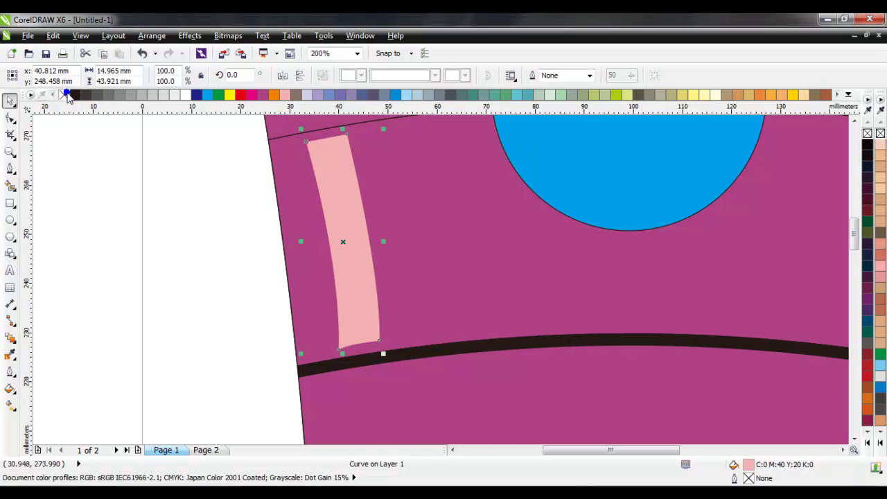
left_click(188, 190)
scroll(302, 202, "down", 3)
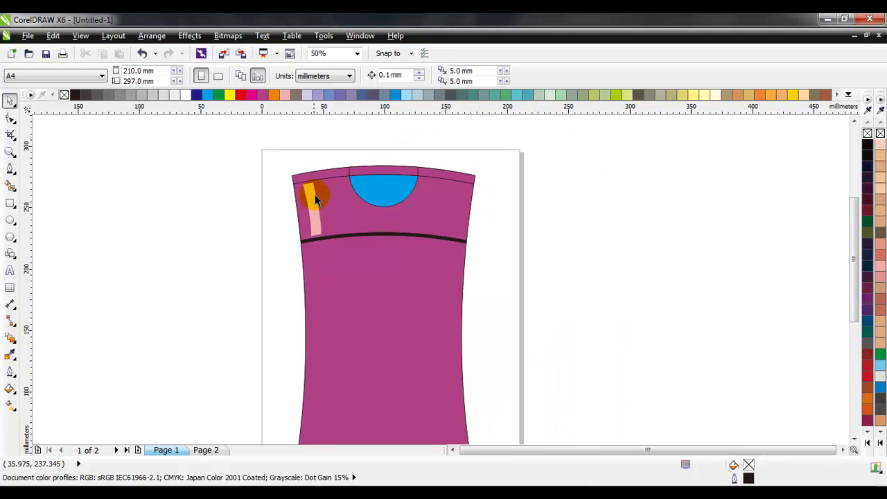
- Start a Bézier outline below the dark band and curve it down to the bottle's bottom
scroll(317, 201, "up", 1)
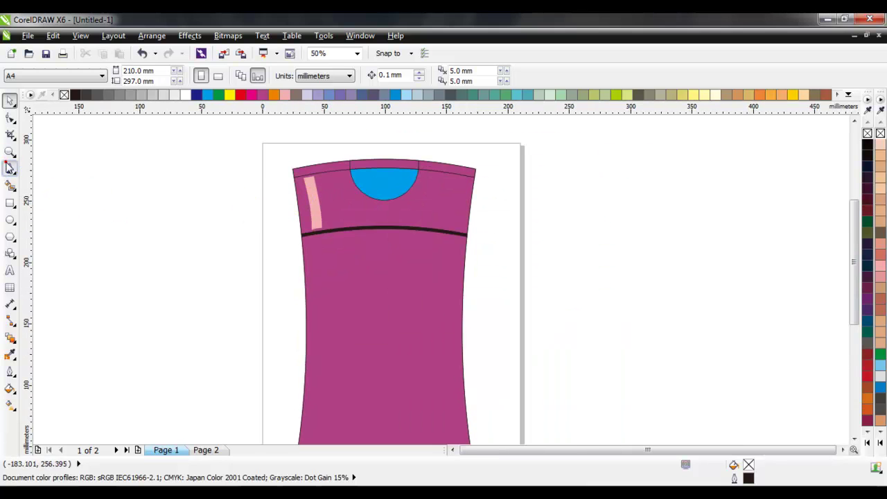
left_click(10, 168)
scroll(341, 241, "up", 1)
scroll(323, 228, "up", 1)
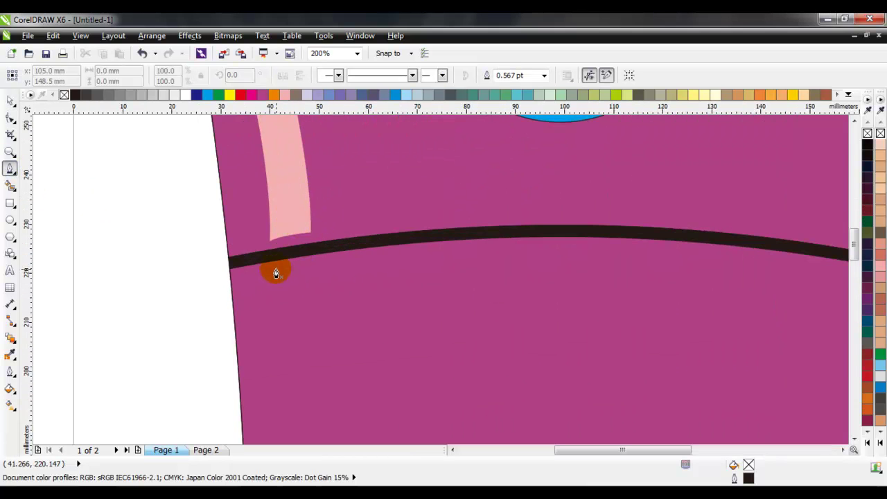
double_click(313, 266)
scroll(309, 260, "down", 2)
scroll(315, 278, "down", 1)
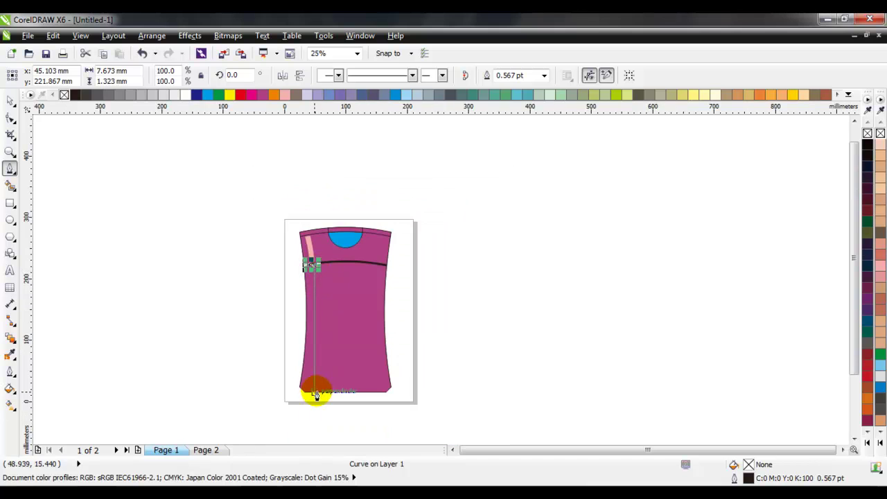
scroll(317, 394, "up", 1)
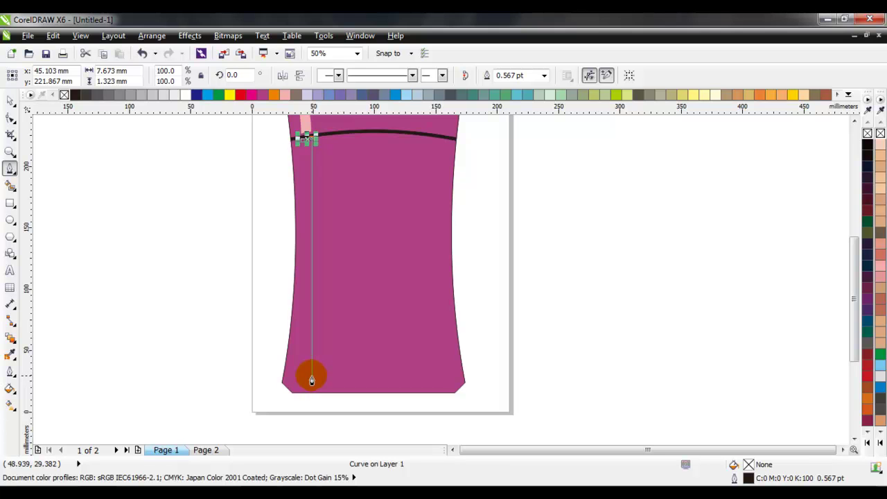
left_click_drag(311, 380, 291, 444)
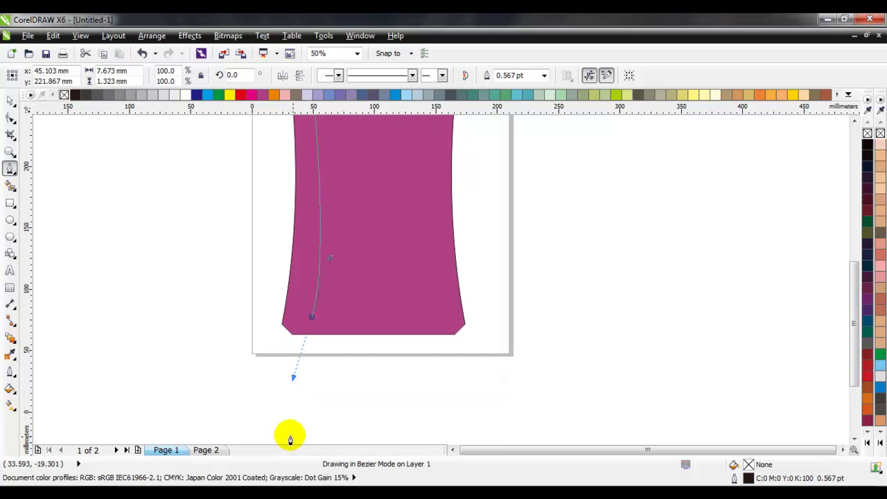
left_click_drag(292, 444, 284, 431)
left_click_drag(322, 350, 311, 319)
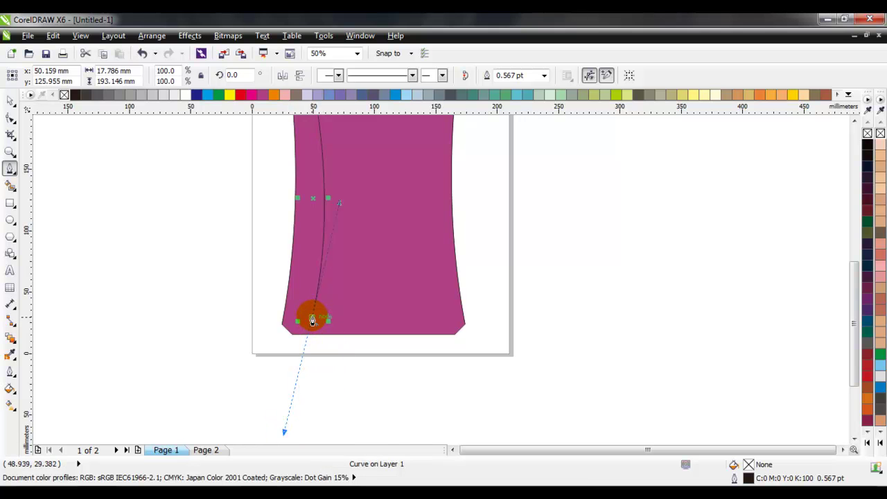
- Add the strip's bottom edge and curve the outline back up to the dark band
scroll(303, 313, "up", 1)
scroll(297, 305, "up", 1)
left_click_drag(286, 354, 274, 357)
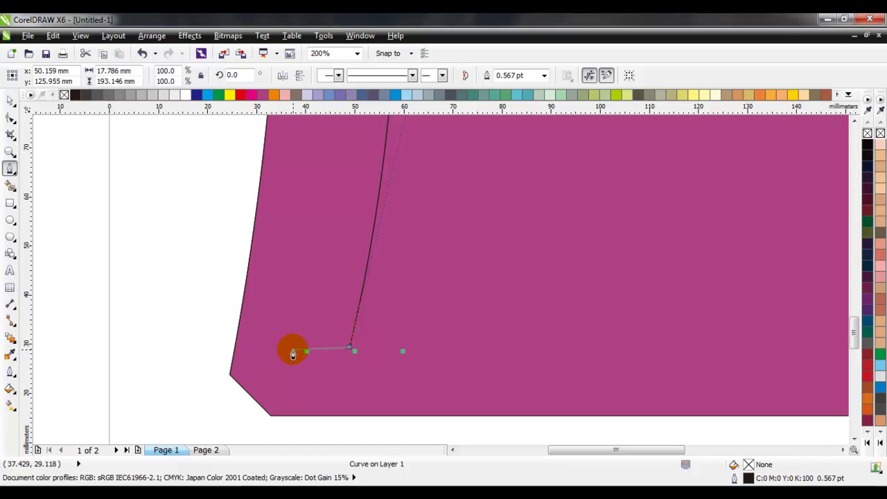
left_click(296, 354)
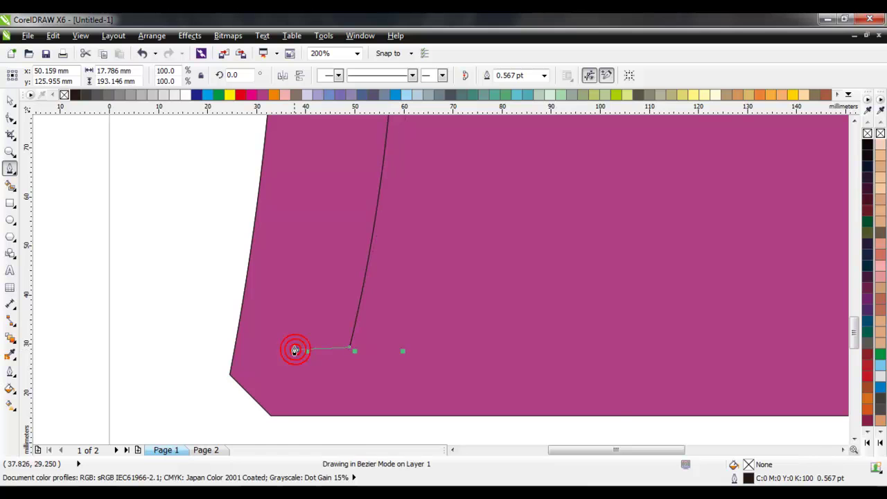
scroll(305, 333, "down", 1)
scroll(313, 307, "down", 1)
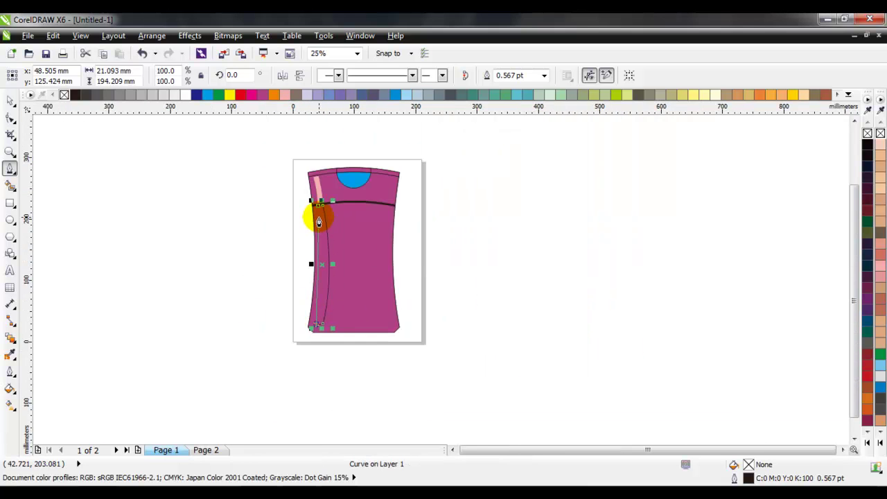
scroll(316, 218, "up", 1)
mouse_move(319, 218)
left_mouse_down()
mouse_move(315, 204)
mouse_move(343, 388)
mouse_move(342, 362)
left_mouse_up()
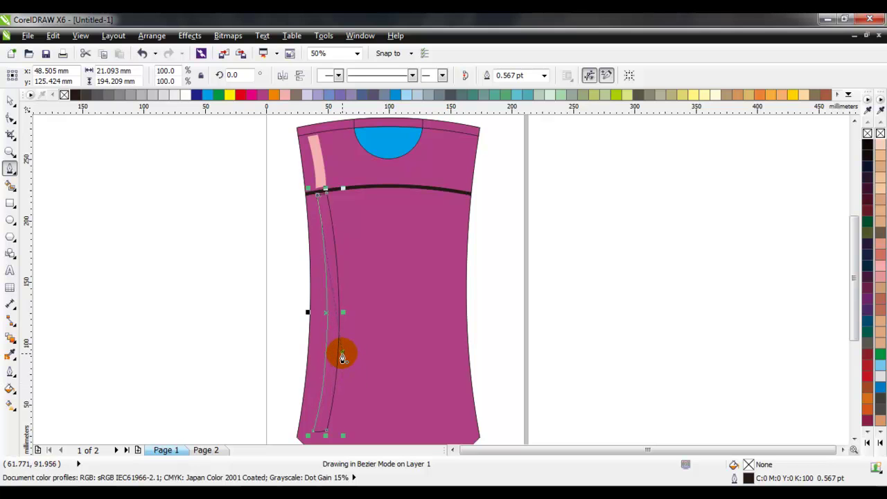
key("space")
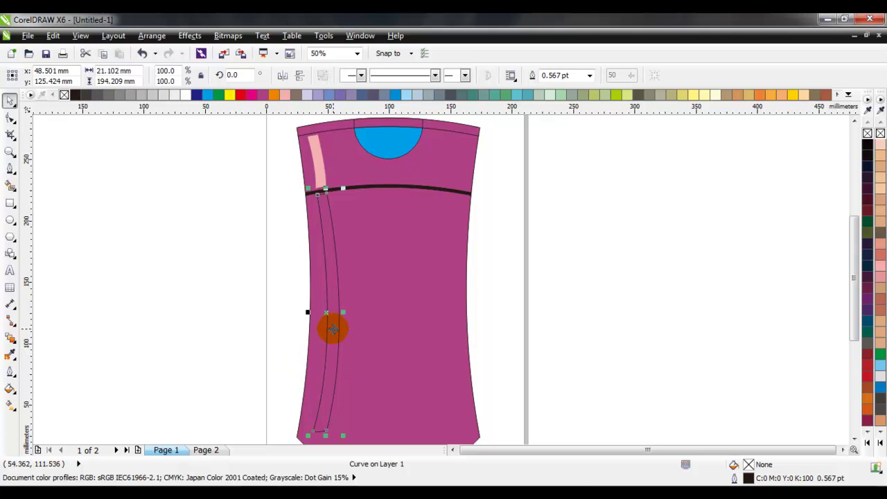
- Fill the long strip light pink, tilt it slightly and shift it left
left_click(347, 191)
left_click(347, 191)
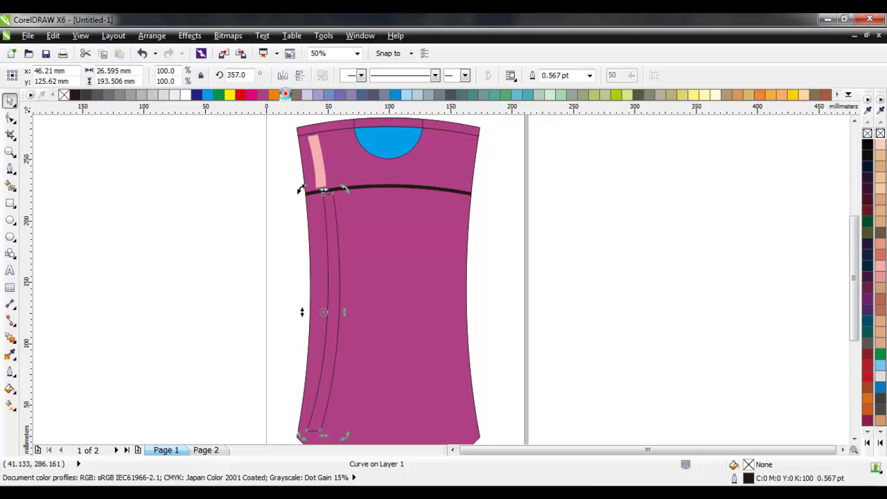
left_click(285, 95)
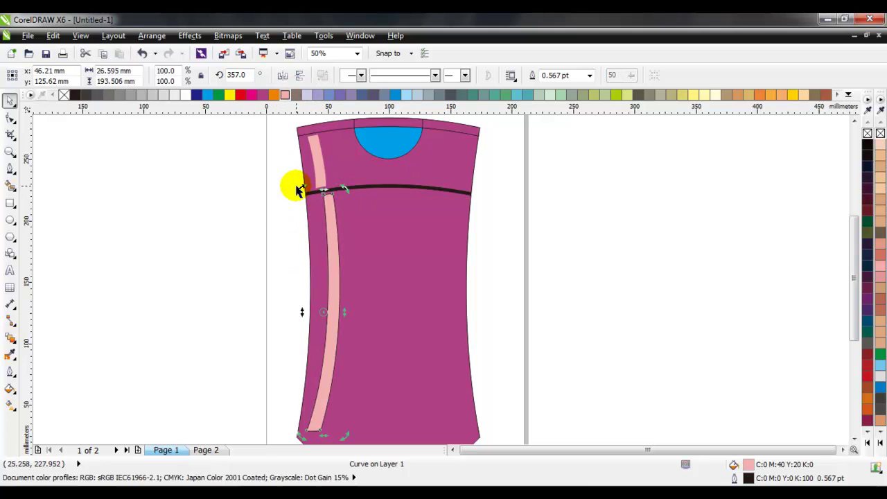
left_click_drag(298, 189, 296, 190)
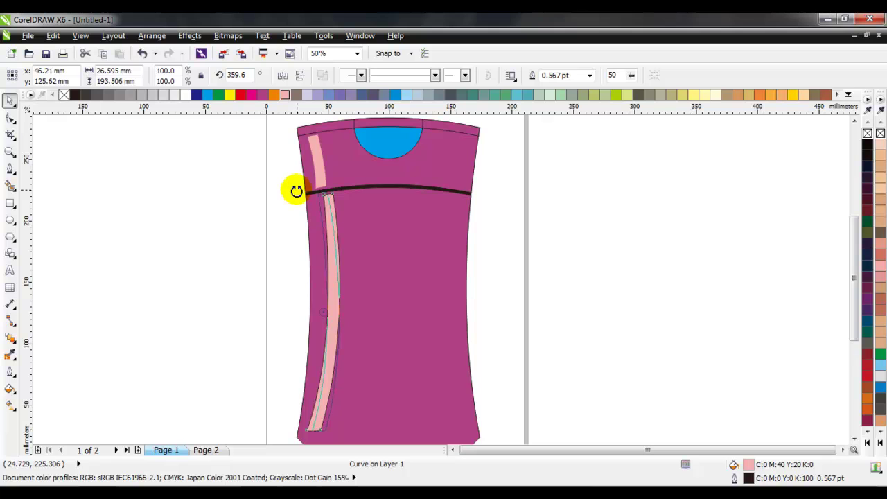
left_click(282, 215)
left_click(337, 292)
left_click_drag(333, 282, 327, 284)
left_click(279, 217)
- Move the lower pink strip slightly to the right
scroll(320, 179, "up", 2)
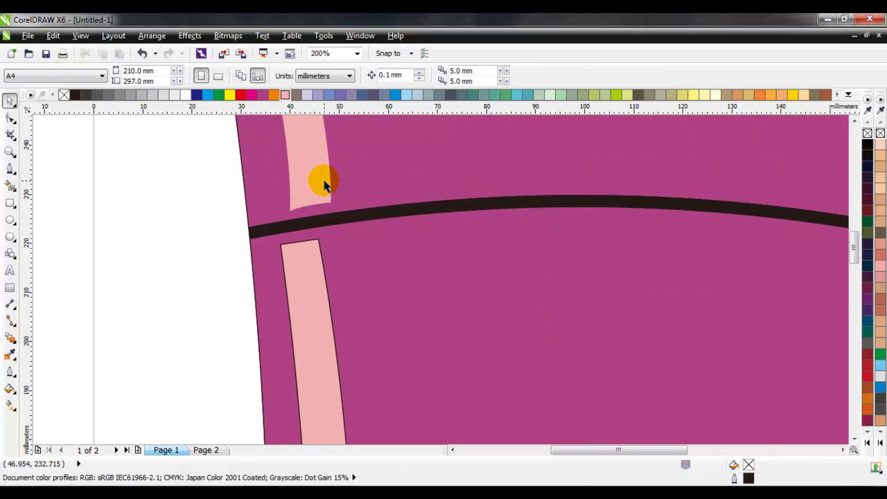
left_click(301, 281)
left_click_drag(301, 256, 316, 253)
left_click(192, 244)
- Shift the upper pink strip slightly left to line up with the lower one
left_click(310, 177)
scroll(341, 192, "down", 1)
scroll(336, 170, "down", 2)
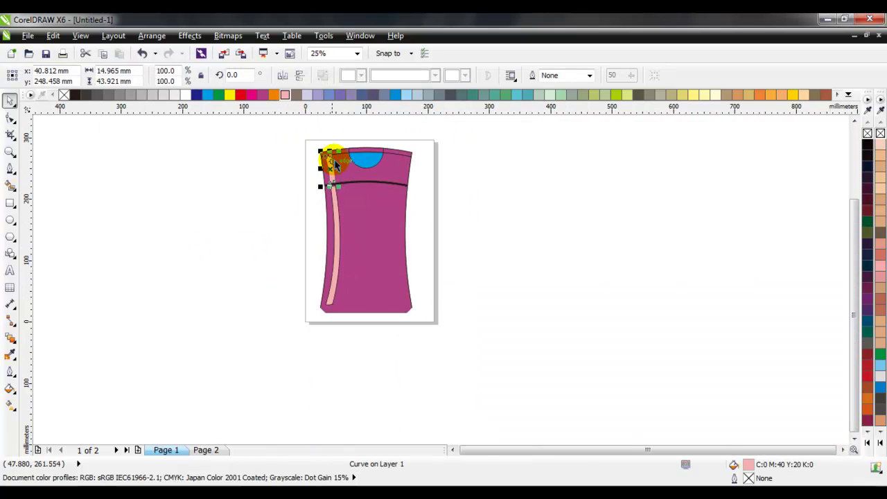
scroll(336, 159, "up", 1)
scroll(337, 163, "up", 1)
scroll(321, 176, "up", 1)
left_click(323, 213)
left_click_drag(323, 214, 325, 200)
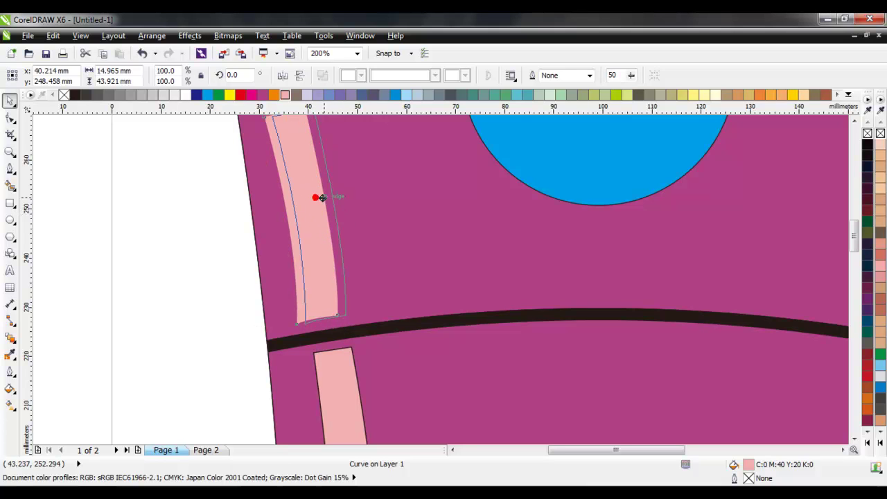
left_click(202, 217)
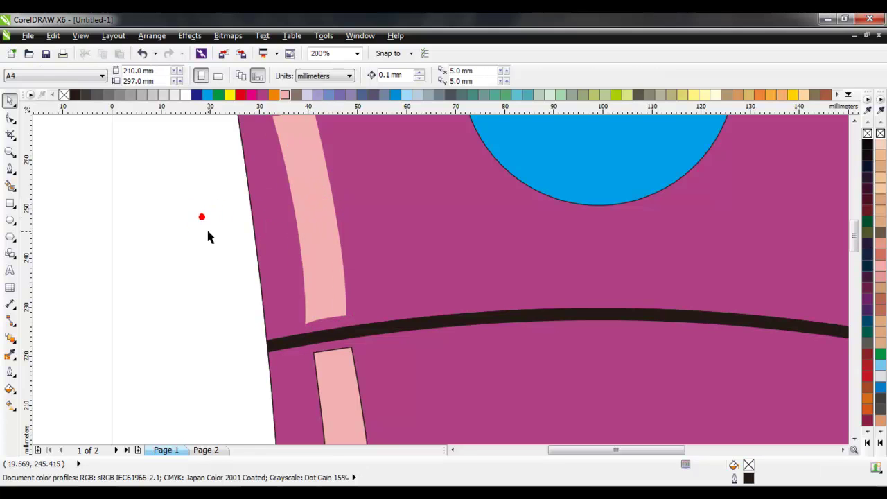
- Check the lower strip and fit the whole bottle in view
left_click(332, 357)
left_click(129, 187)
key("F4")
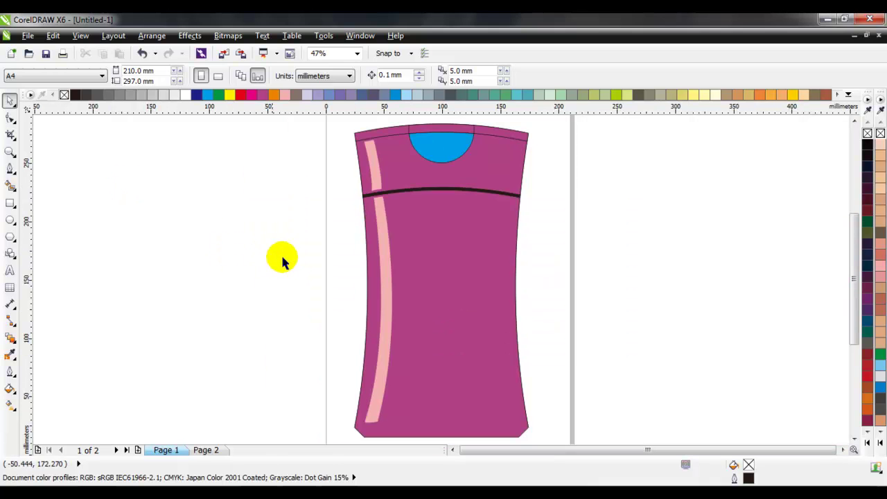
- Convert the upper pink highlight to a bitmap at the default 300 dpi
left_click(371, 156)
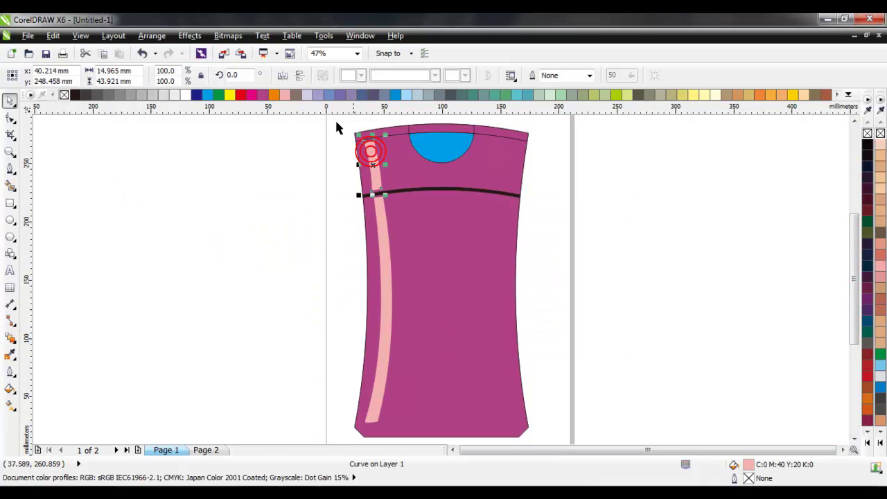
left_click(228, 35)
key("Escape")
left_click(240, 54)
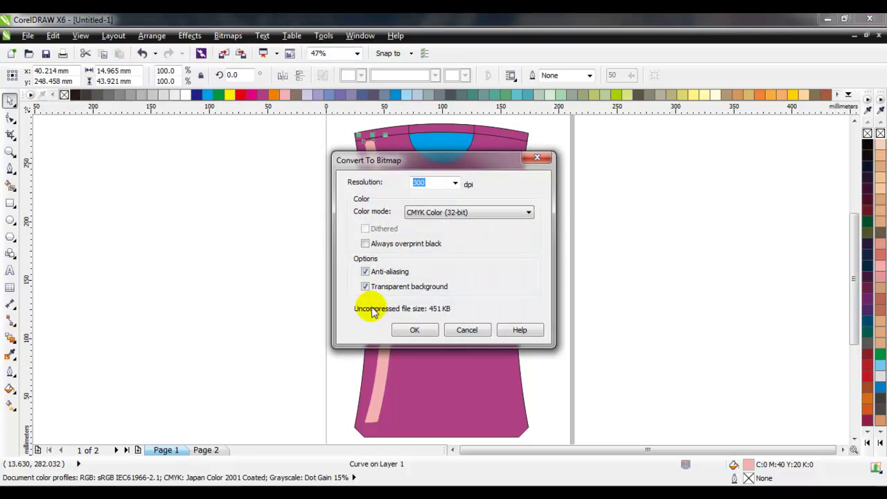
left_click(394, 328)
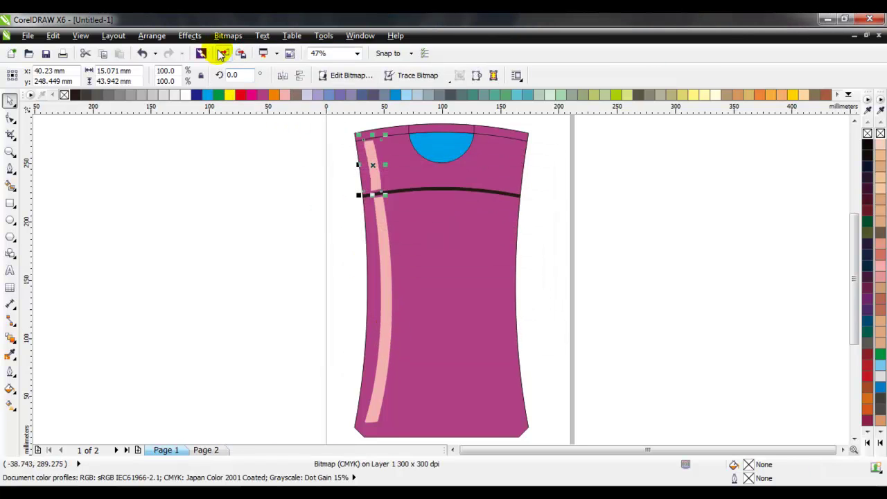
- Apply a 49-pixel Gaussian Blur to the highlight bitmap with live preview
left_click(228, 35)
left_click(306, 319)
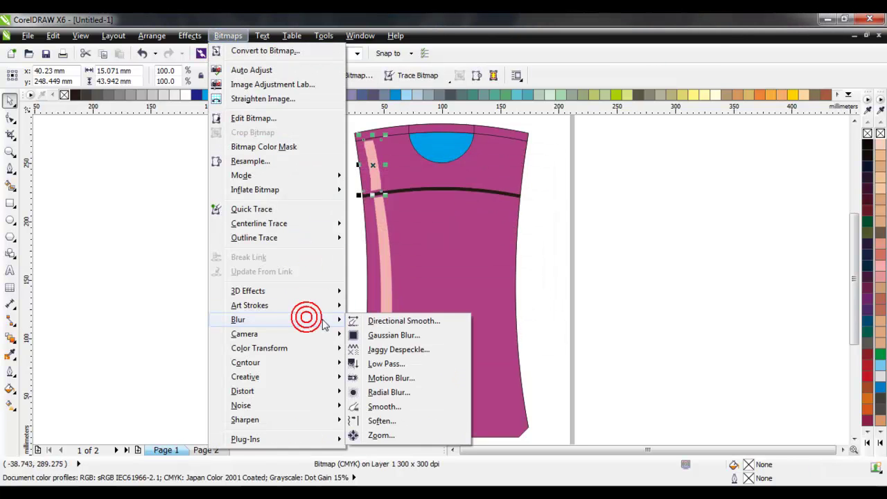
left_click(374, 334)
left_click(347, 284)
left_click_drag(421, 217, 592, 210)
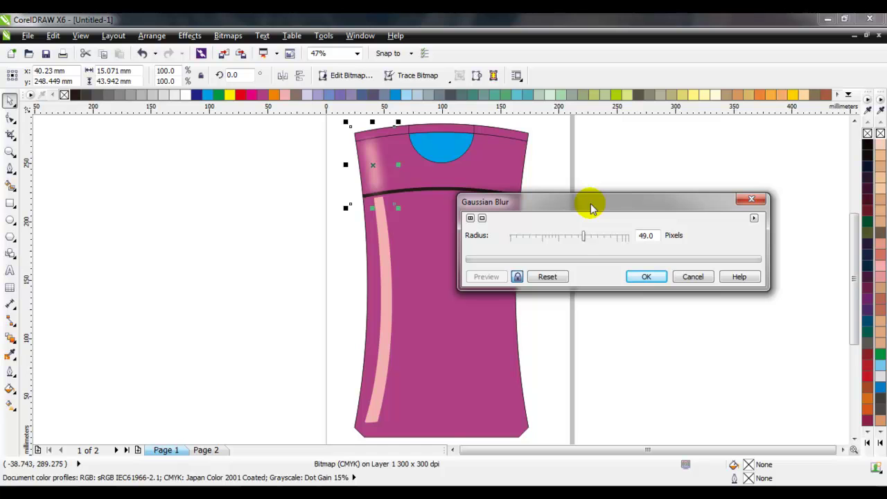
left_click(638, 278)
left_click(557, 246)
- Convert the long lower pink strip to a bitmap
left_click(381, 231)
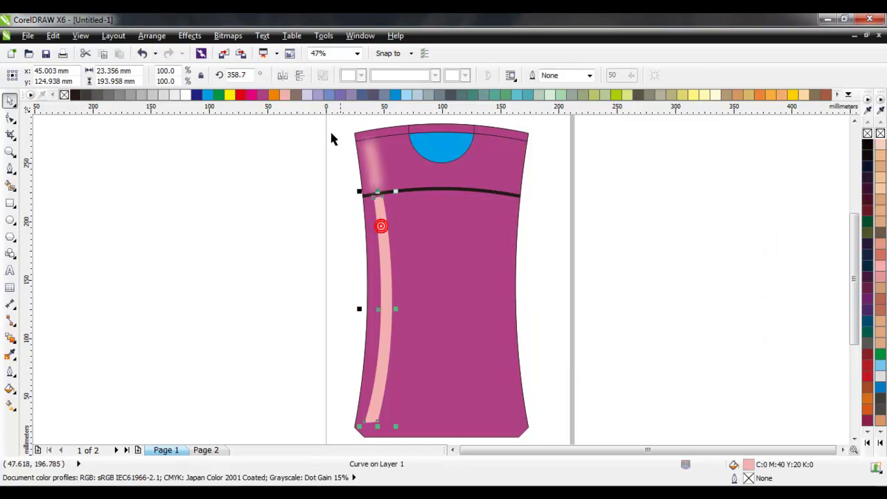
left_click(227, 35)
left_click(236, 51)
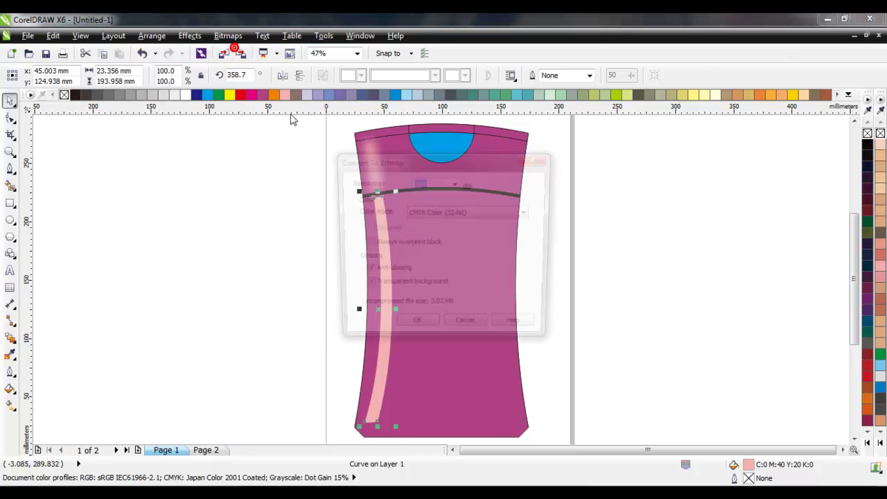
left_click(418, 330)
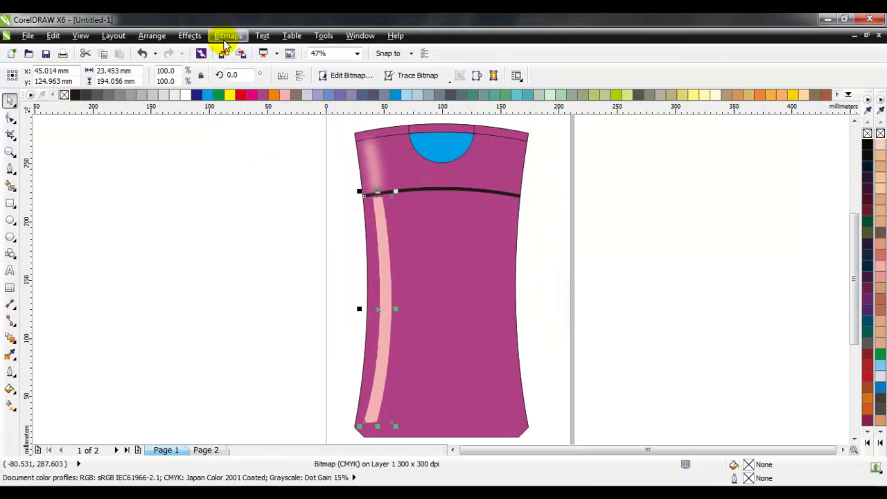
- Apply the same 49-pixel Gaussian Blur to the long strip bitmap
left_click(228, 35)
left_click(289, 321)
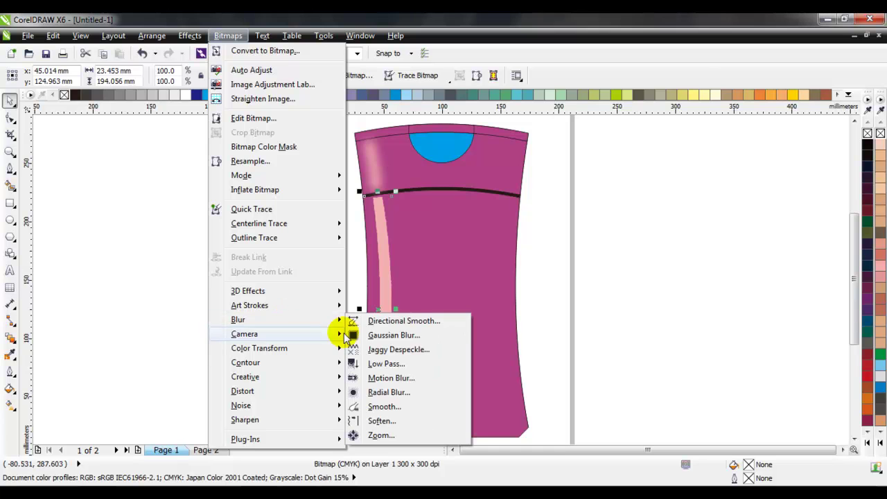
left_click(392, 336)
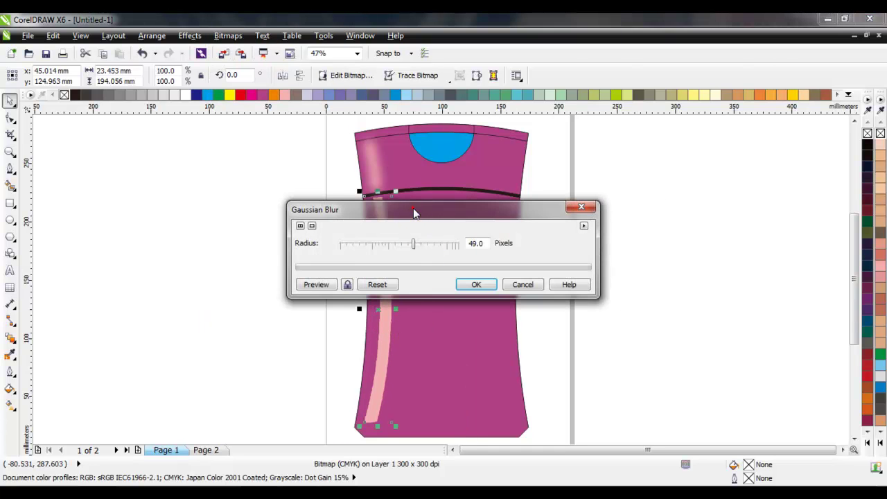
left_click_drag(410, 203, 602, 203)
left_click(537, 279)
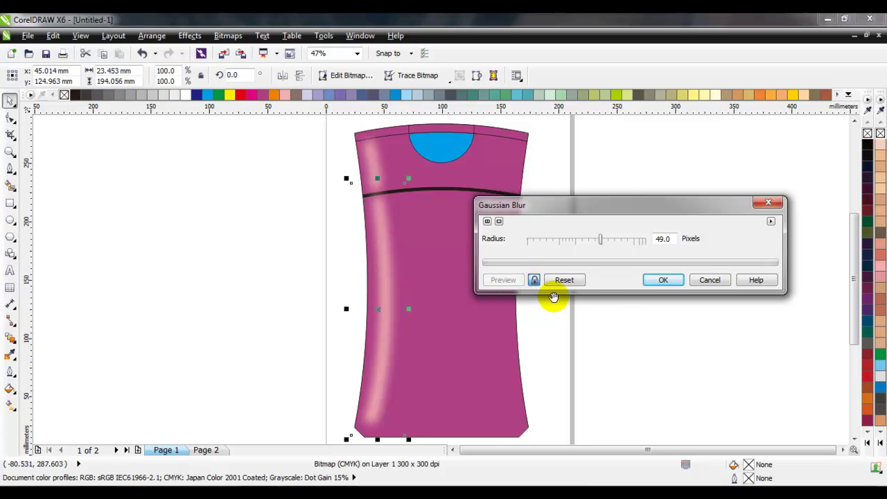
left_click(664, 281)
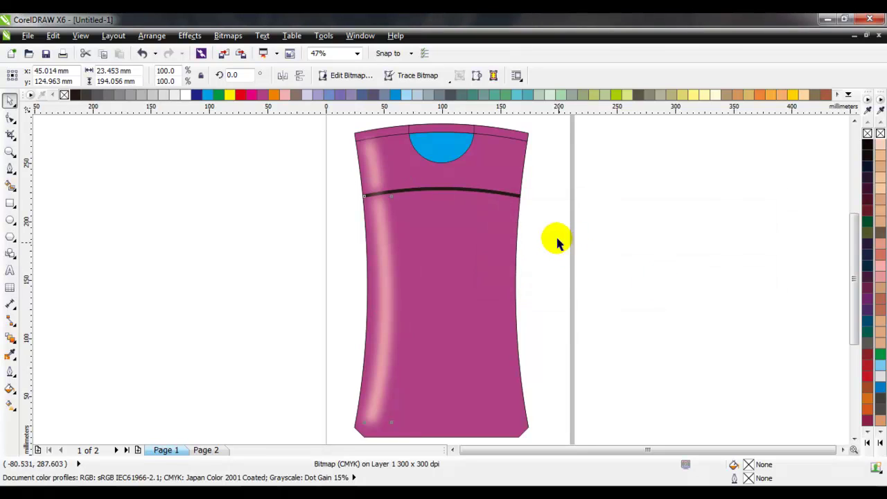
left_click(375, 165)
- PowerClip the first blurred streak inside the bottle body
right_click(374, 165)
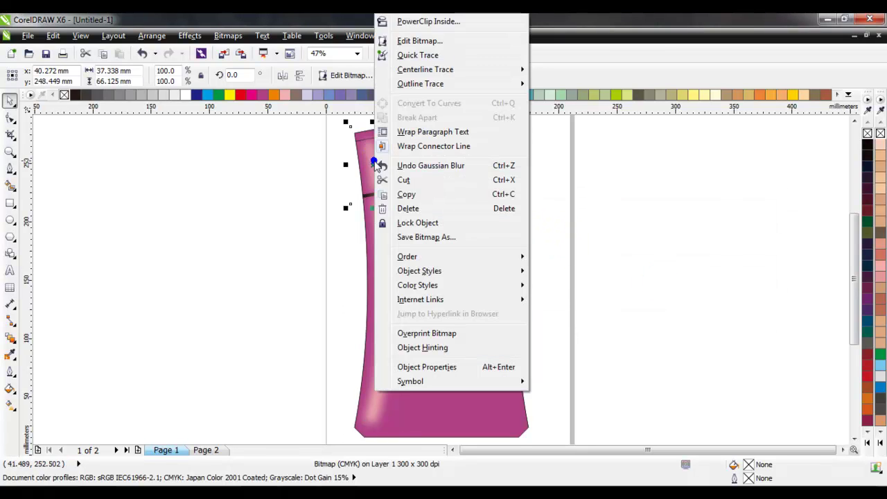
left_click(388, 16)
left_click(424, 167)
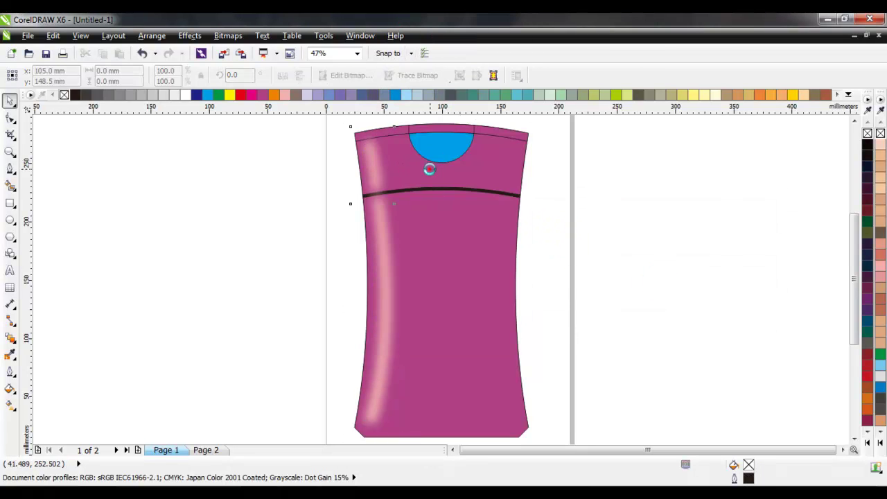
left_click(365, 210)
left_click(350, 225)
- PowerClip the second blurred streak inside the bottle's top band
left_click(386, 244)
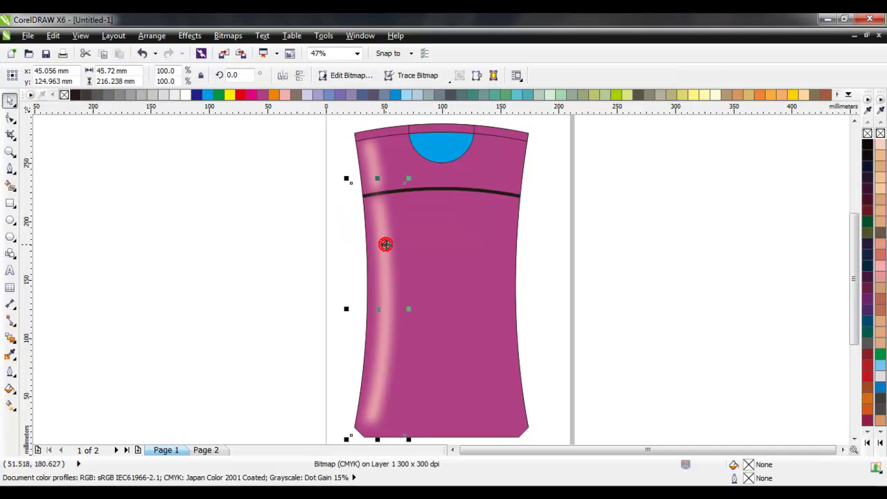
right_click(386, 244)
left_click(430, 22)
left_click(425, 158)
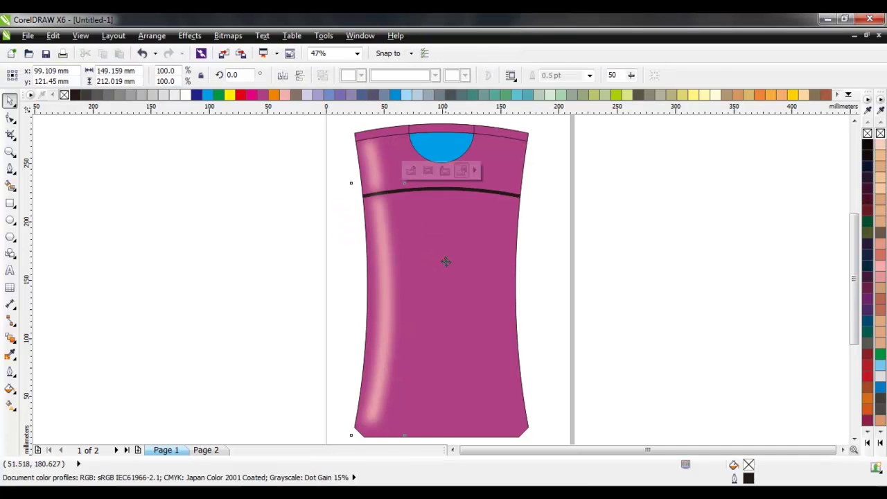
left_click(580, 236)
- Inside the top band's PowerClip, duplicate the streak onto the band's right side
left_click(381, 162)
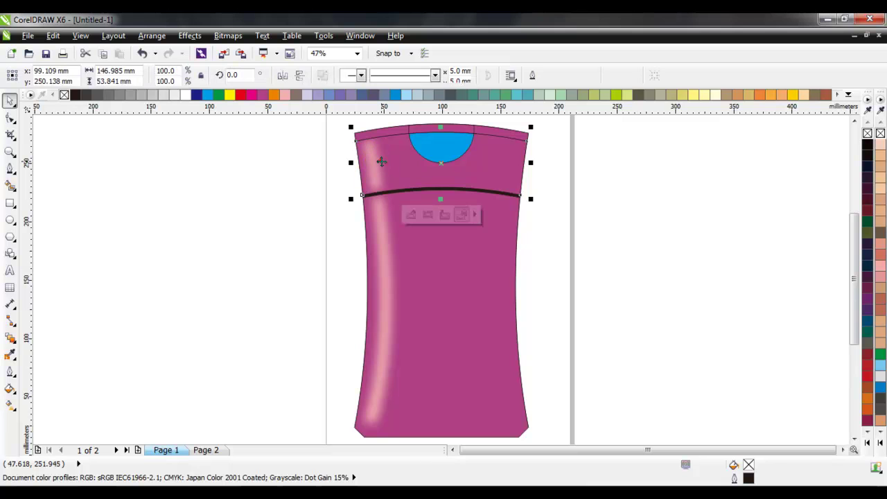
right_click(394, 163)
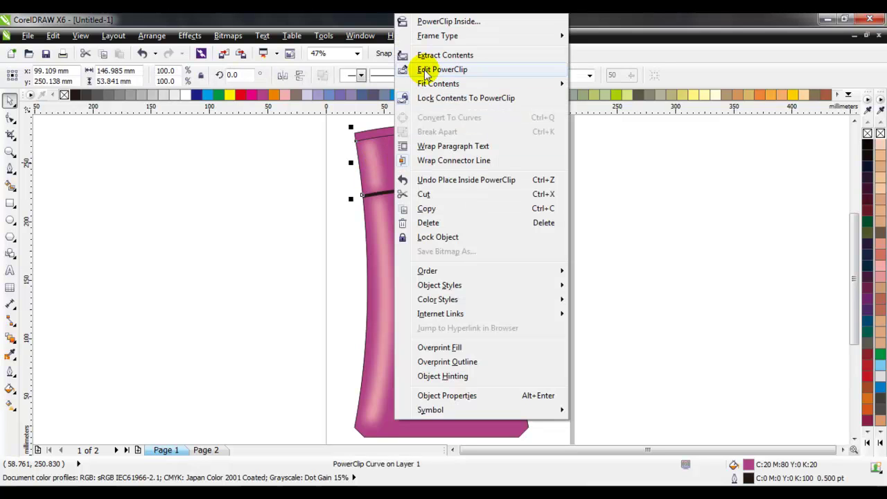
left_click(427, 68)
scroll(410, 123, "up", 2)
scroll(410, 123, "up", 2)
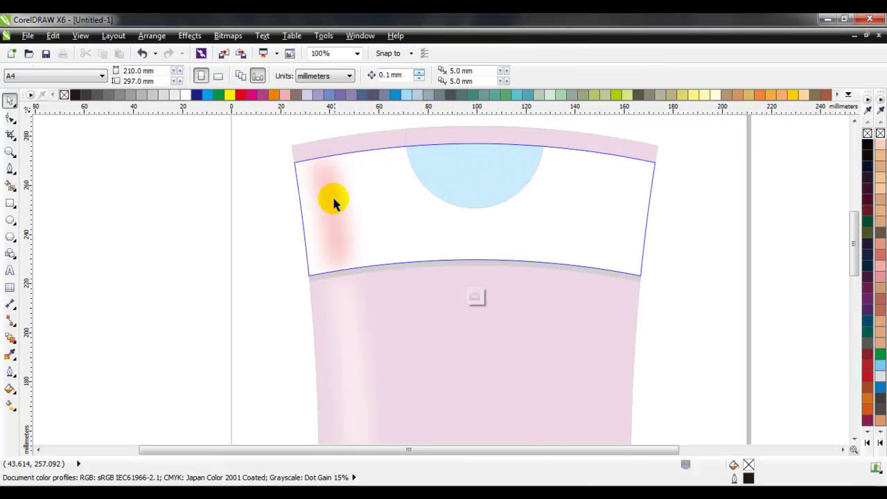
left_click(333, 194)
left_click_drag(371, 195, 596, 213)
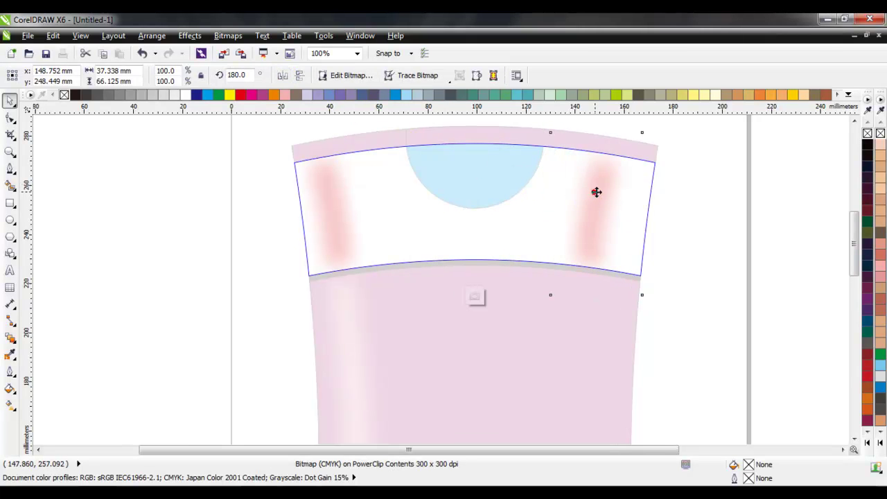
left_click_drag(594, 192, 621, 197)
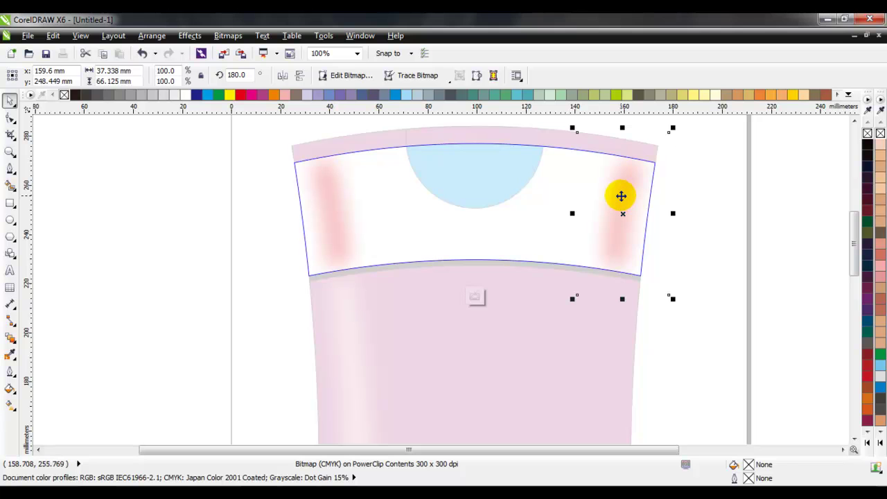
left_click(479, 295)
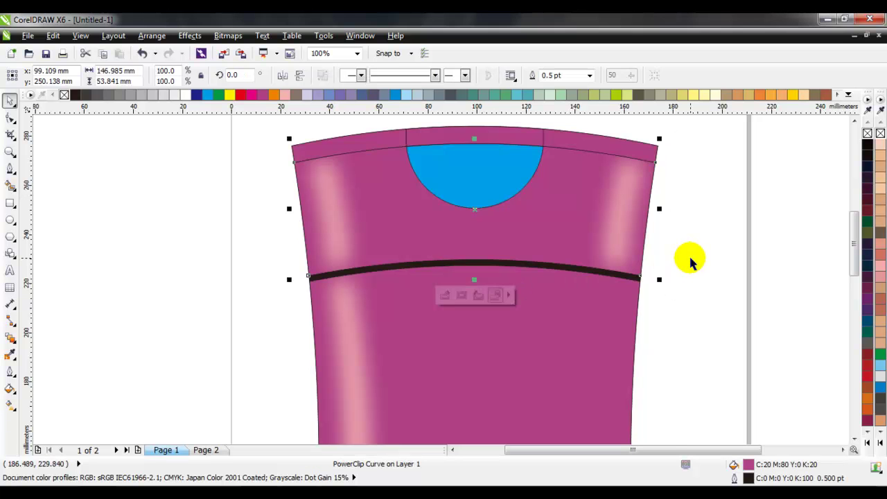
- Inside the body's PowerClip, duplicate the streak to the right side and rotate it 180°
right_click(465, 321)
left_click(516, 70)
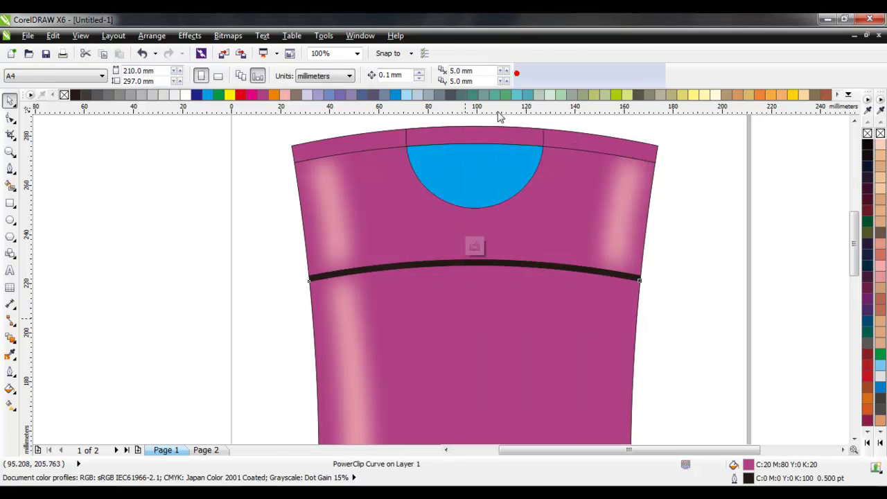
left_click(366, 338)
mouse_move(351, 312)
left_mouse_down()
mouse_move(592, 331)
mouse_move(610, 341)
left_mouse_up()
left_click(283, 75)
left_click(299, 75)
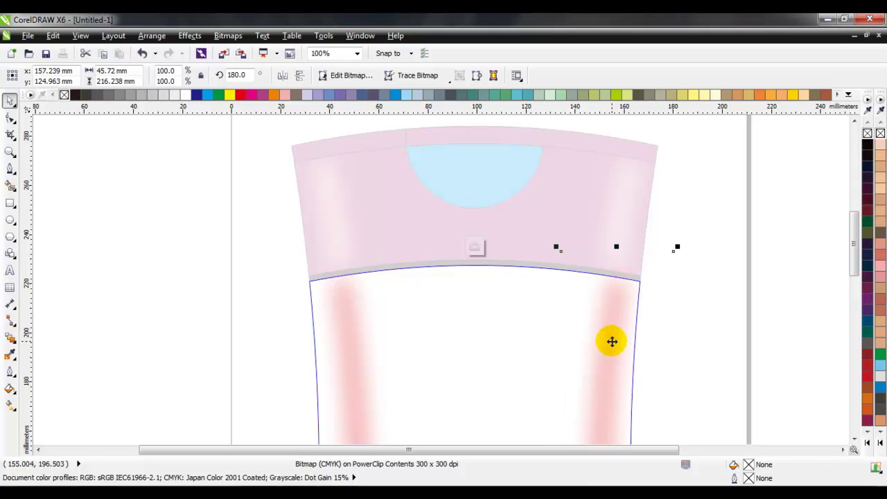
left_click_drag(616, 348, 603, 343)
left_click(474, 247)
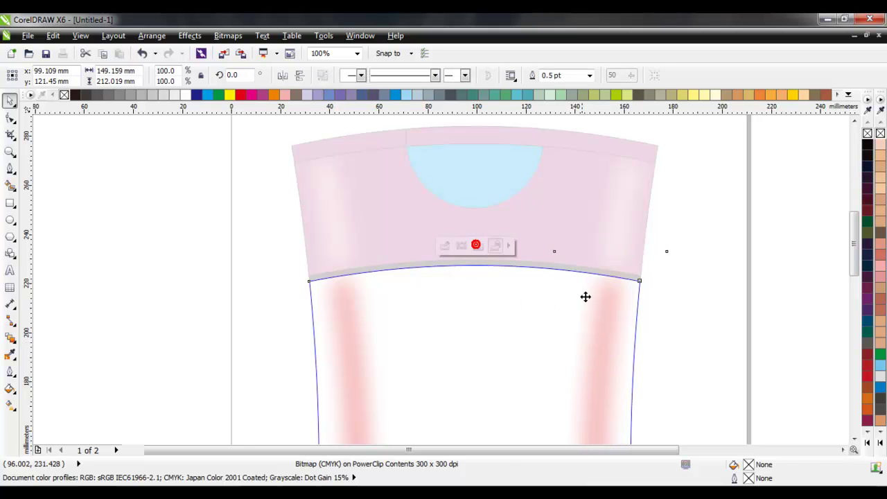
scroll(515, 290, "down", 2)
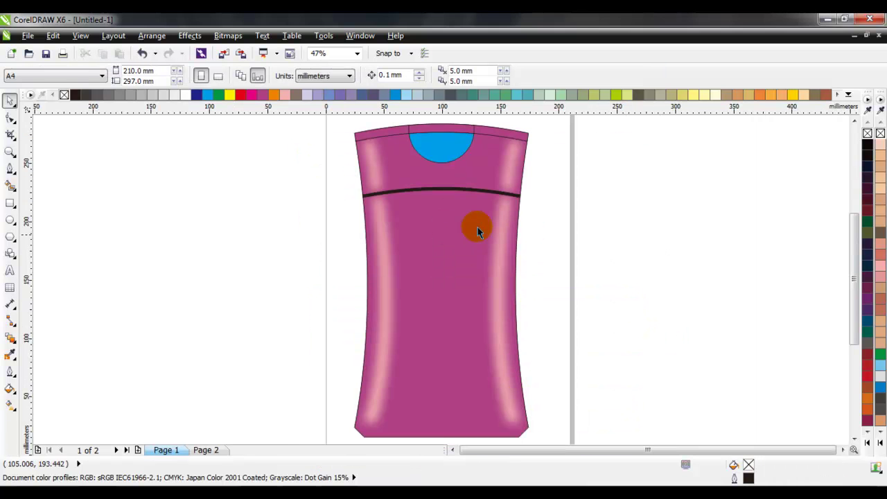
scroll(434, 134, "up", 4)
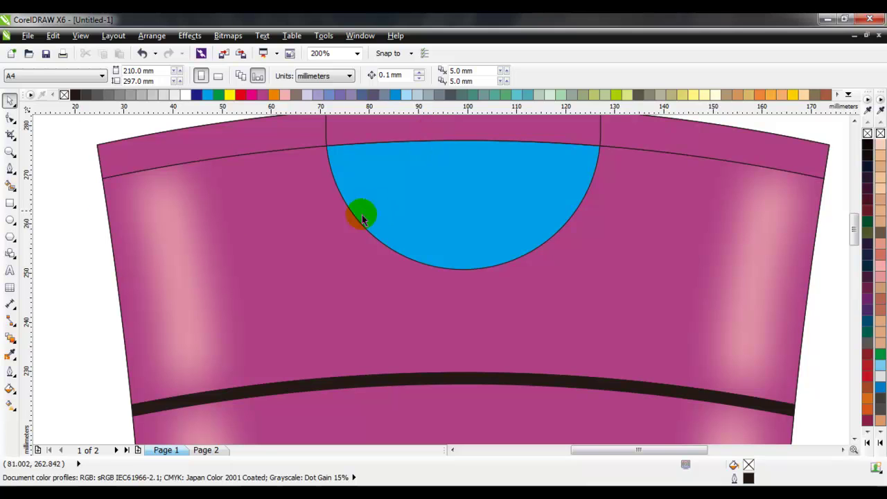
- Draw a line across the top band below the blue semicircle and bend it into an arc
left_click(10, 168)
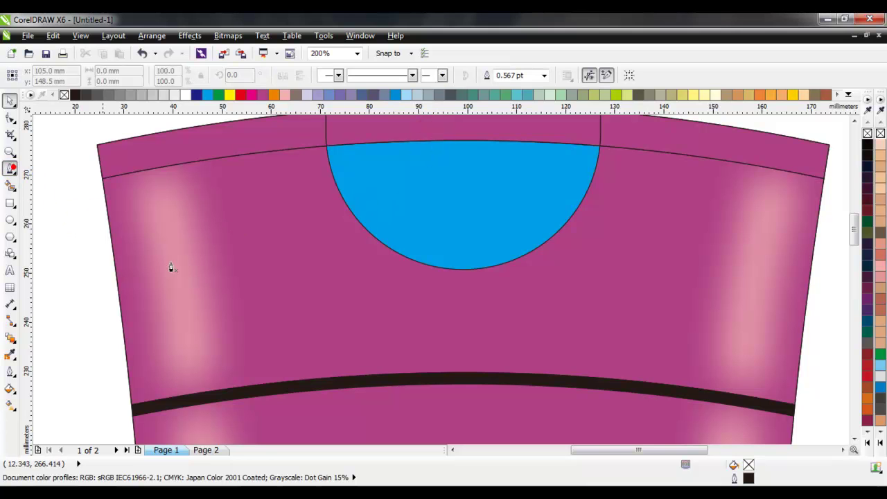
left_click(299, 343)
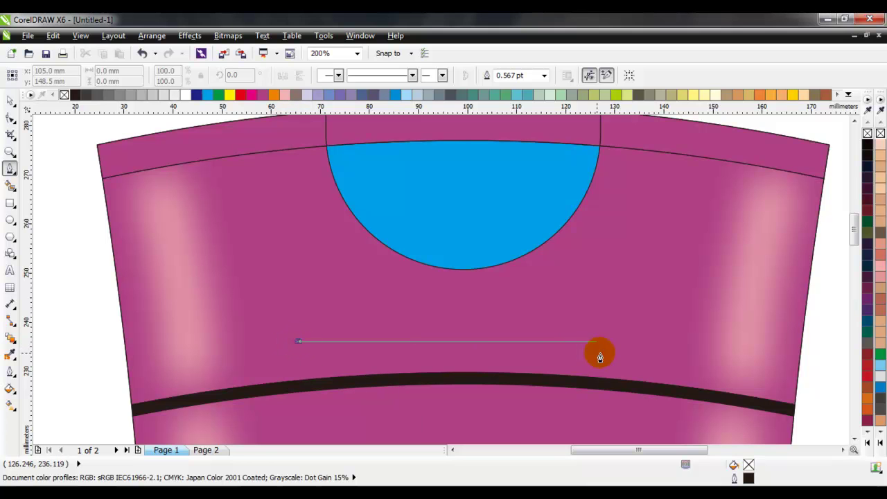
double_click(664, 343)
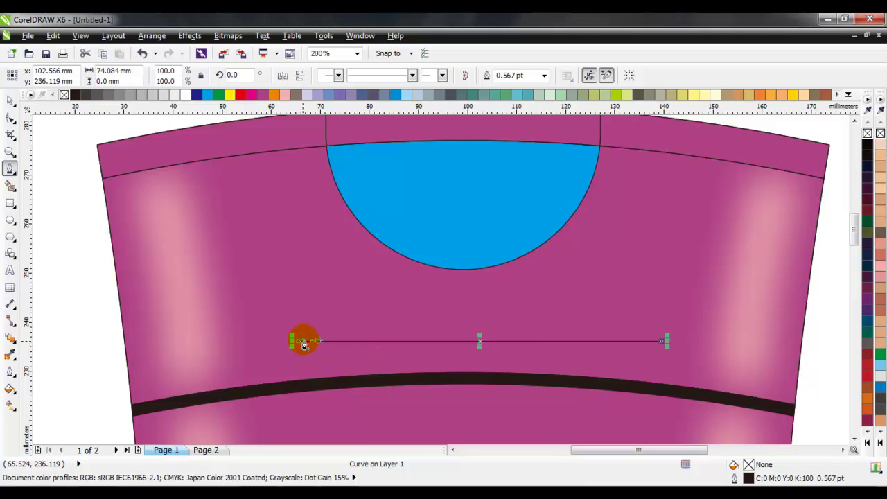
left_click_drag(479, 301, 460, 293)
key("space")
- Fill the arc pink with no outline and convert it to a bitmap
left_click(283, 95)
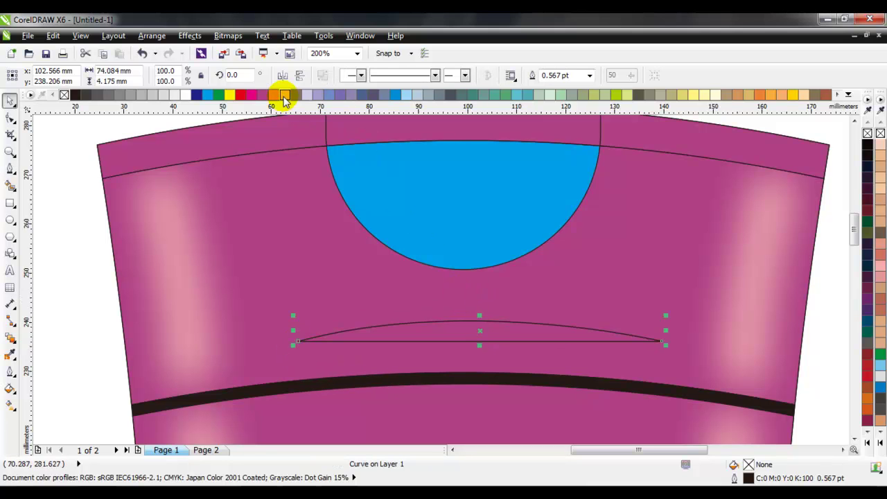
right_click(64, 95)
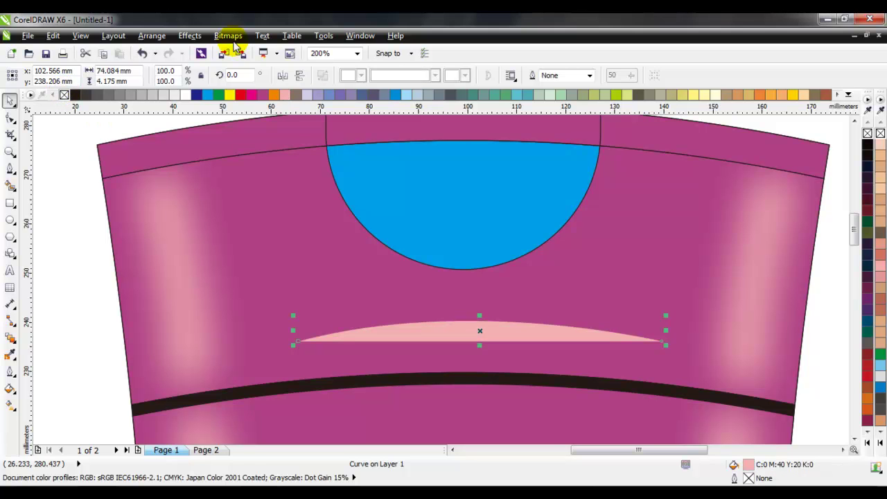
left_click(229, 35)
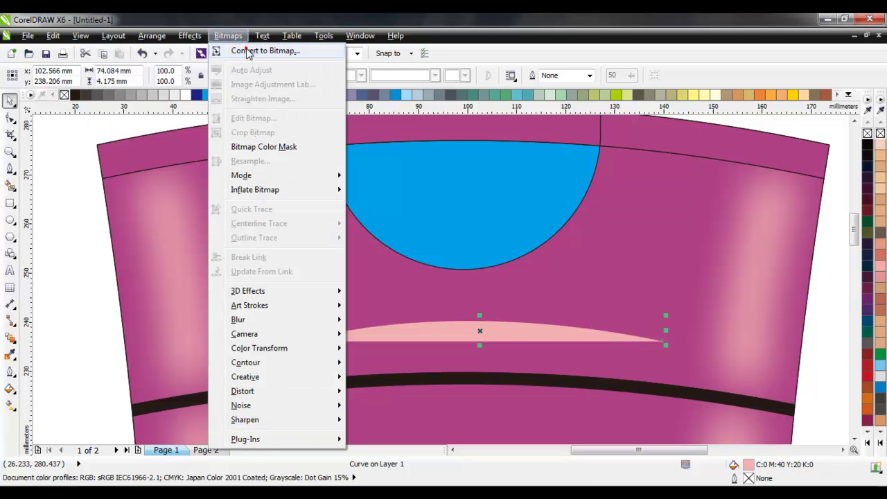
left_click(257, 51)
left_click(415, 330)
left_click(314, 269)
left_click(71, 223)
left_click(432, 331)
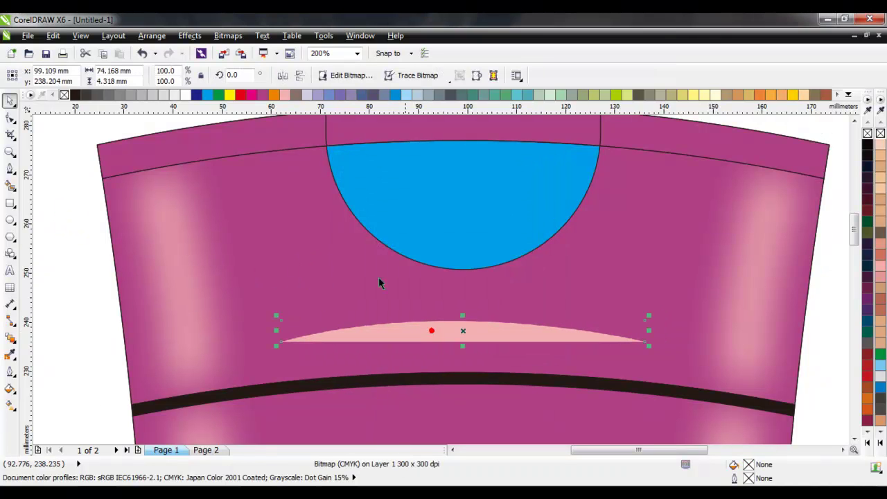
- Soften the pink arc bitmap with a Gaussian Blur of radius 44
left_click(228, 35)
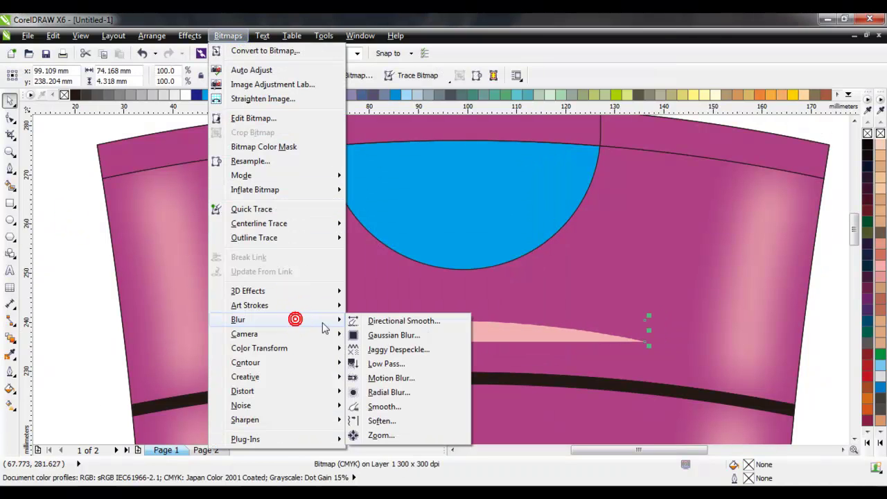
mouse_move(238, 320)
left_click(374, 336)
left_click(347, 284)
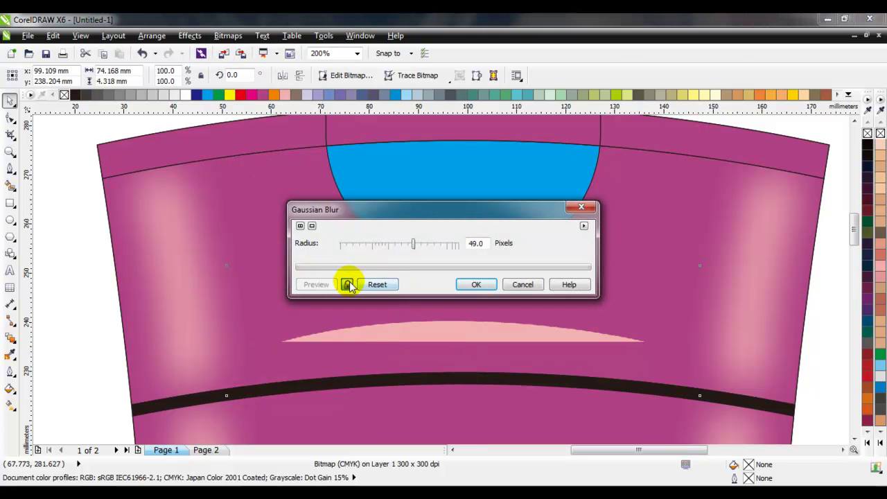
left_click_drag(471, 210, 635, 158)
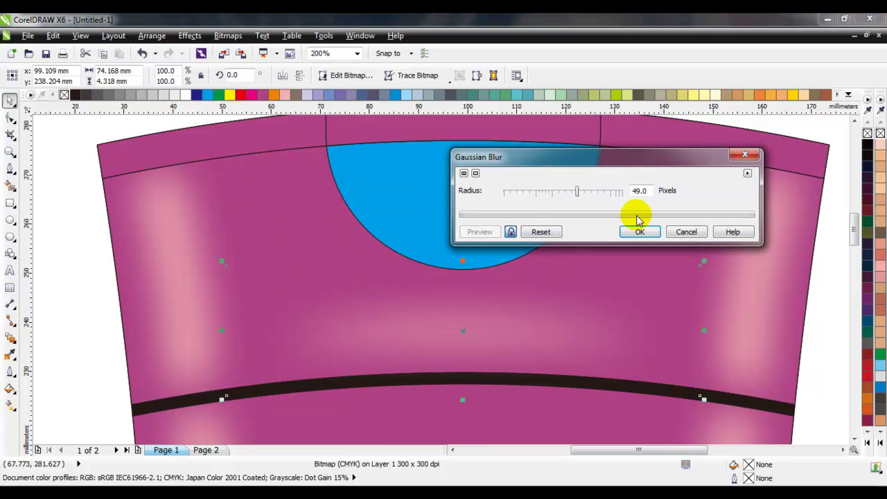
left_click_drag(579, 193, 575, 195)
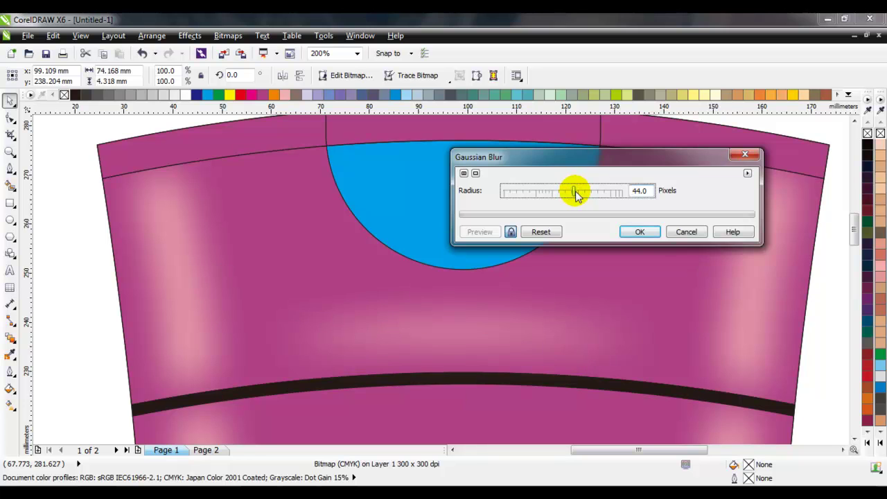
left_click(640, 232)
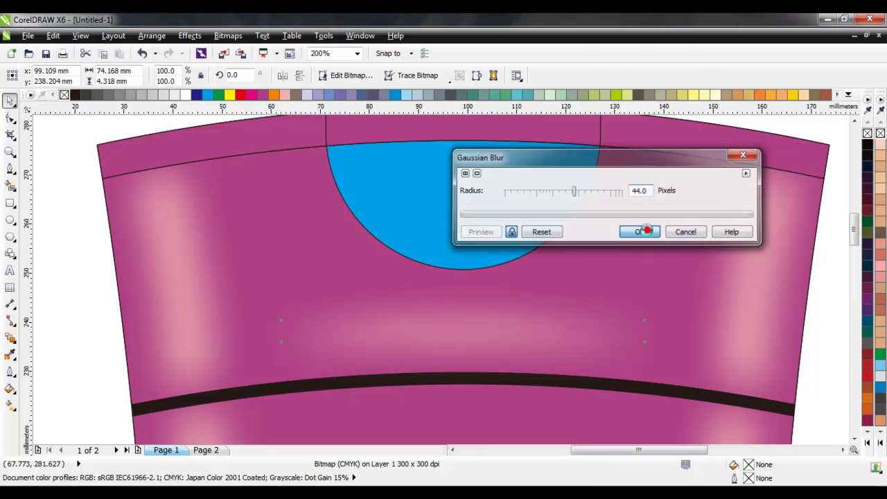
key("shift+F4")
left_click(604, 247)
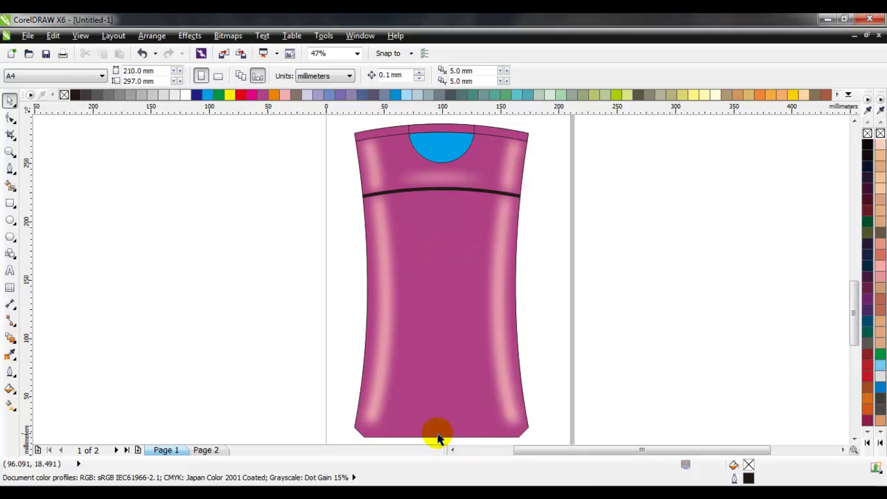
- Remove the dark outline from the purple bottle body
scroll(435, 431, "up", 3)
left_click_drag(855, 299, 851, 324)
left_click(467, 291)
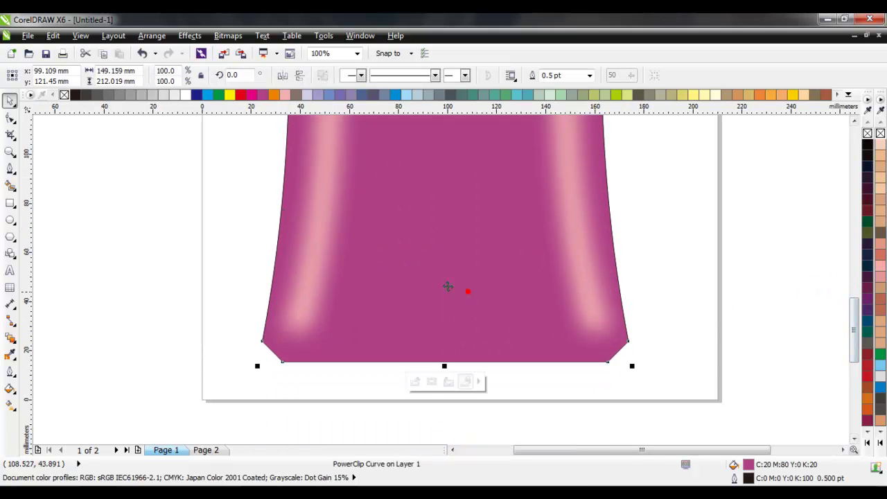
right_click(64, 94)
left_click(447, 341)
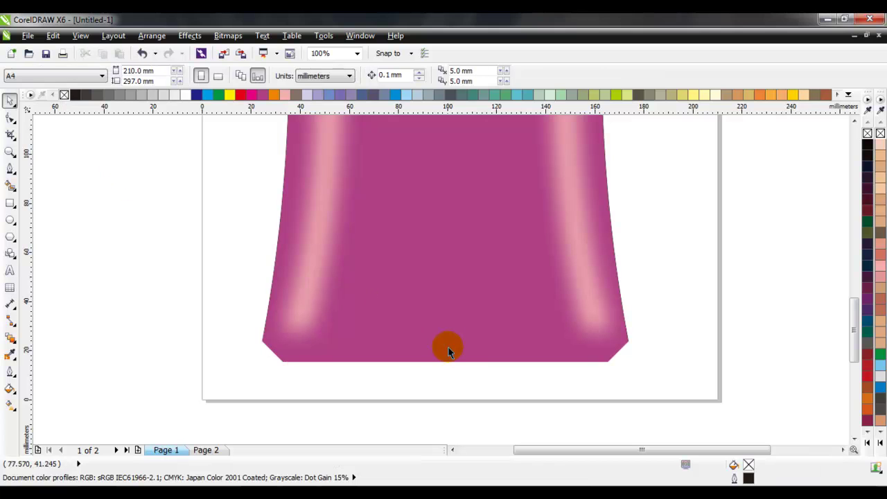
- Draw a downward-curved Bezier shape across the bottle base, filled dark magenta with no outline
left_click(10, 169)
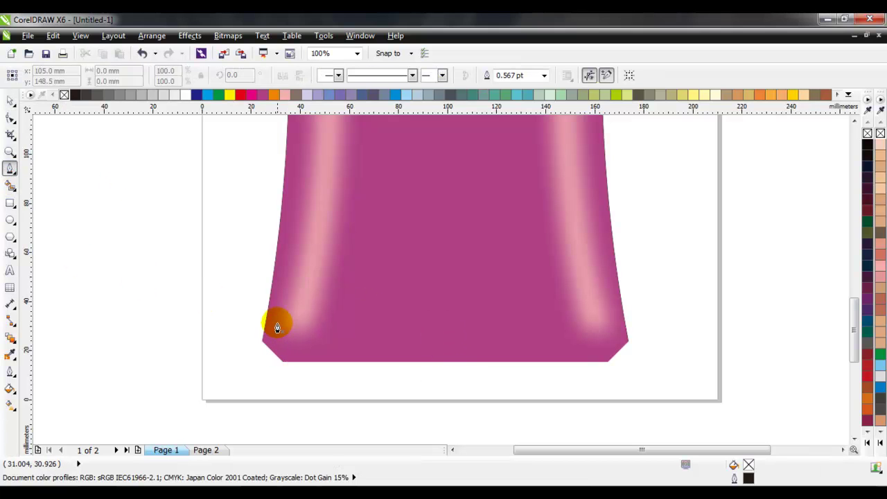
left_click_drag(268, 326, 615, 326)
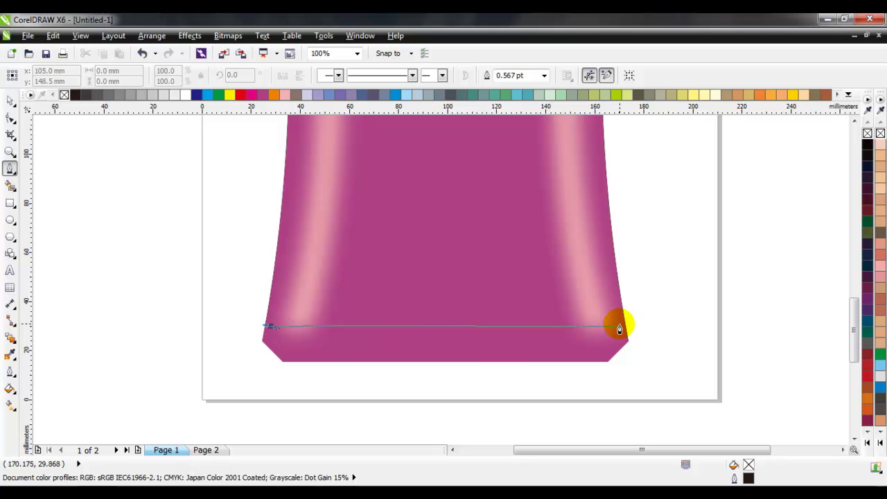
mouse_move(267, 326)
left_mouse_down()
mouse_move(438, 386)
mouse_move(449, 373)
left_mouse_up()
key("space")
left_click(266, 93)
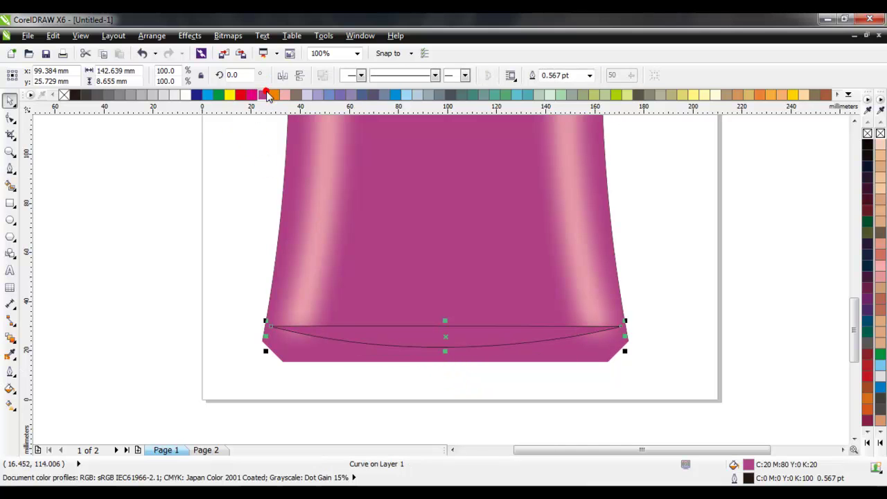
mouse_move(266, 95)
left_mouse_down()
mouse_move(330, 132)
mouse_move(312, 123)
left_mouse_up()
right_click(64, 94)
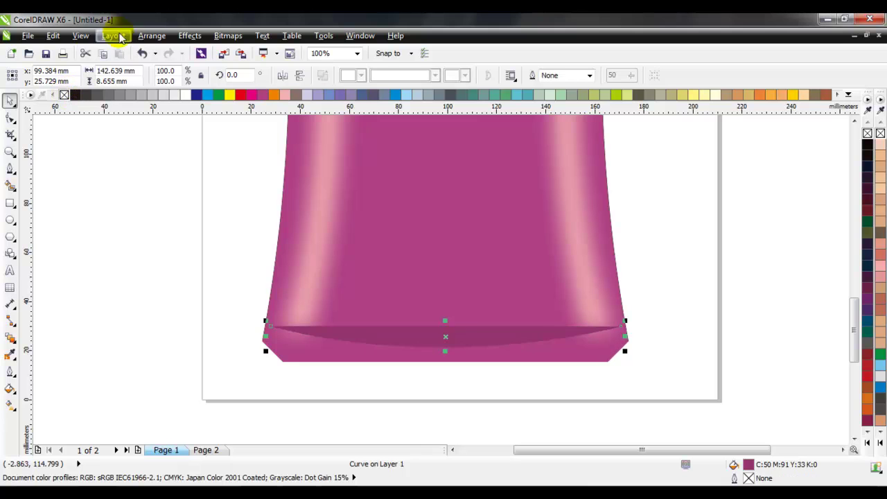
- Convert the curved shape to a bitmap and apply a Gaussian Blur with a reduced radius
left_click(228, 36)
left_click(251, 49)
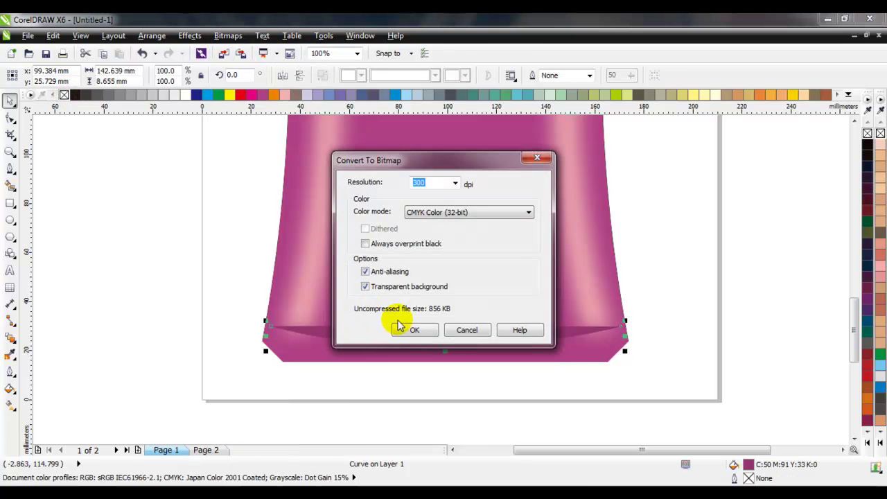
left_click(415, 330)
left_click(228, 36)
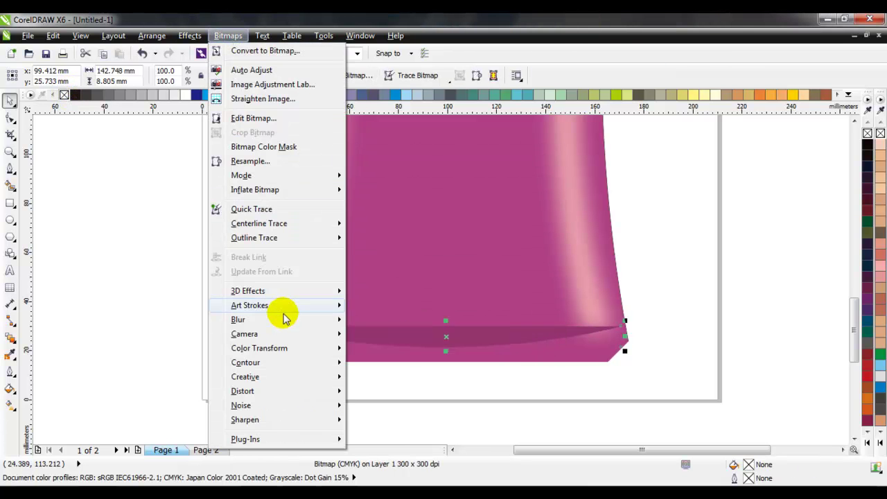
mouse_move(238, 320)
left_click(380, 334)
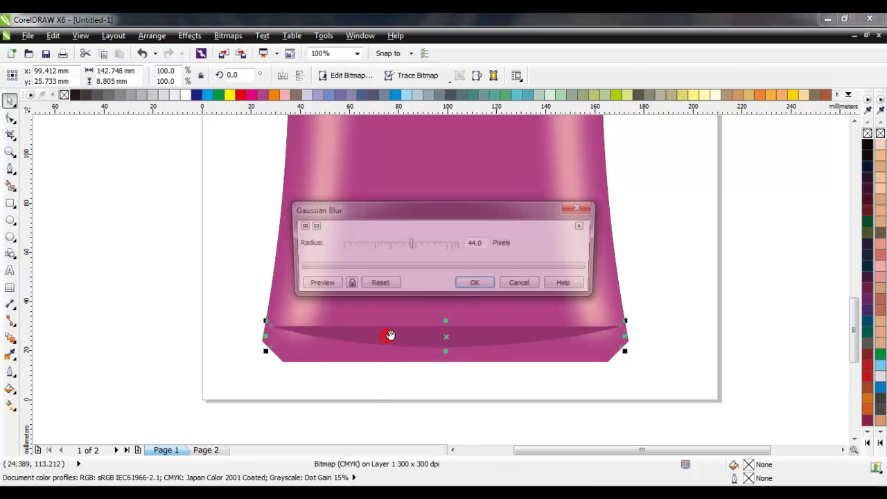
left_click(344, 285)
left_click(405, 245)
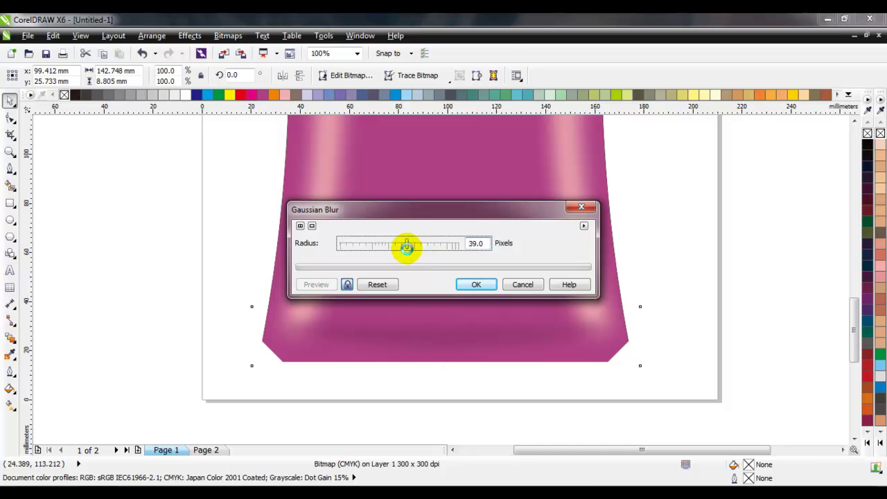
left_click(474, 285)
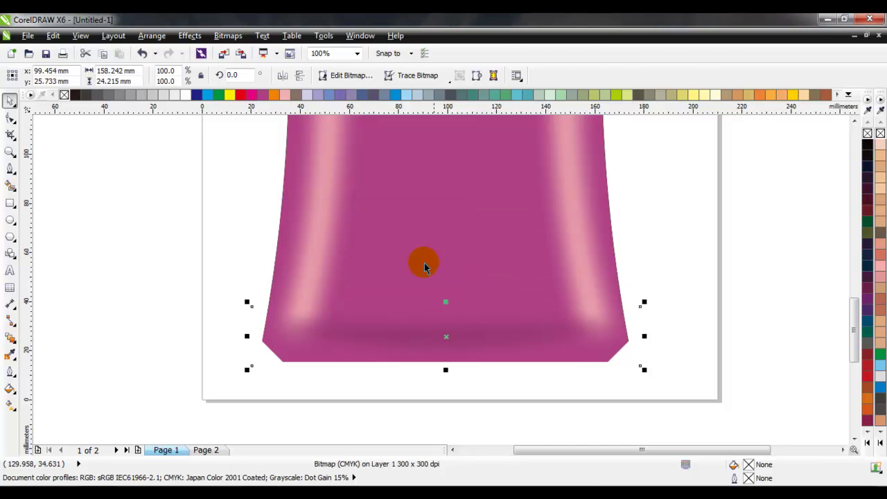
- Clear the selection and zoom out to show the whole bottle
right_click(471, 346)
key("Escape")
key("Escape")
left_click(447, 248)
left_click(679, 285)
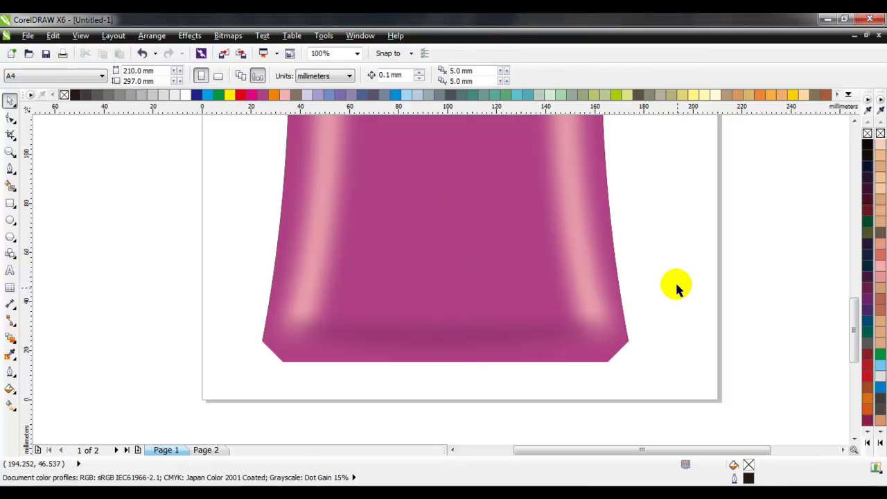
key("F4")
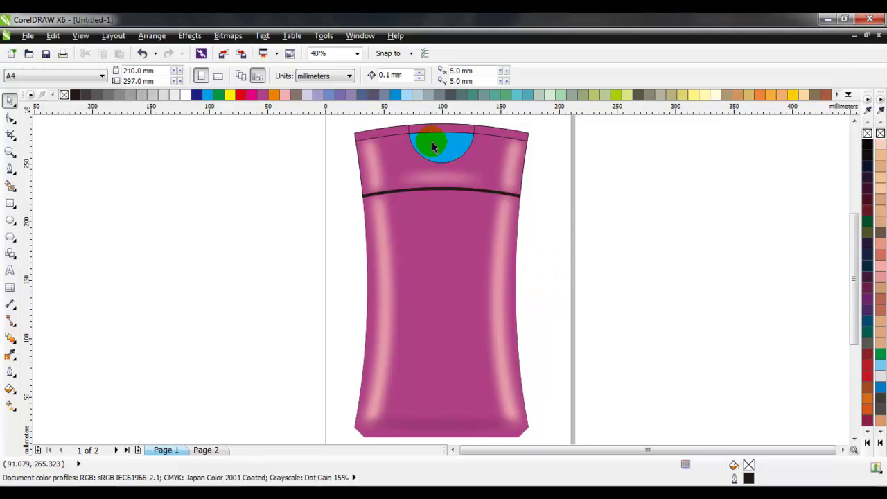
- Zoom into the cap, fill the cap semicircle magenta and narrow it slightly
scroll(430, 125, "up", 2)
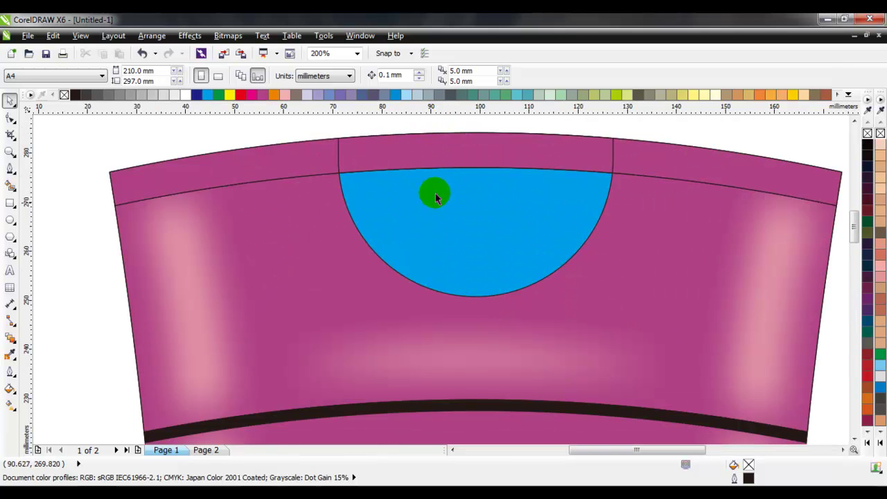
scroll(436, 148, "up", 1)
scroll(436, 148, "down", 1)
scroll(434, 143, "up", 1)
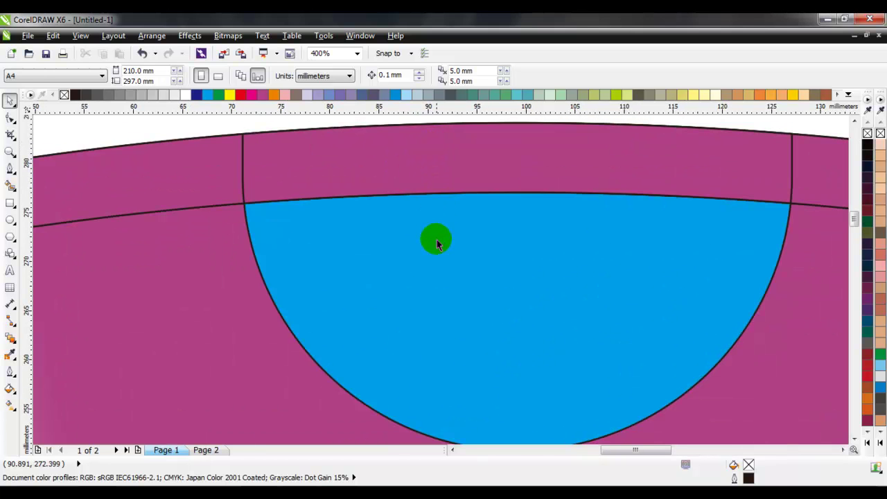
left_click(434, 228)
left_click_drag(437, 247, 440, 236)
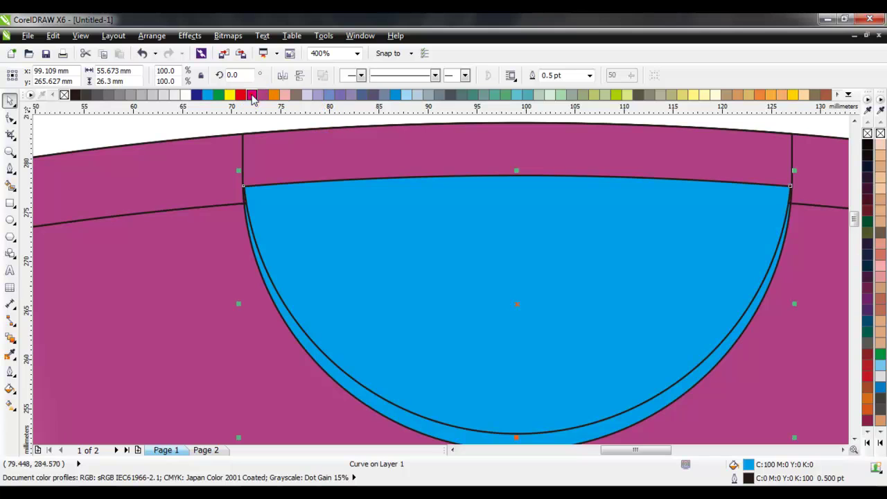
left_click(252, 95)
left_click_drag(793, 302, 782, 301)
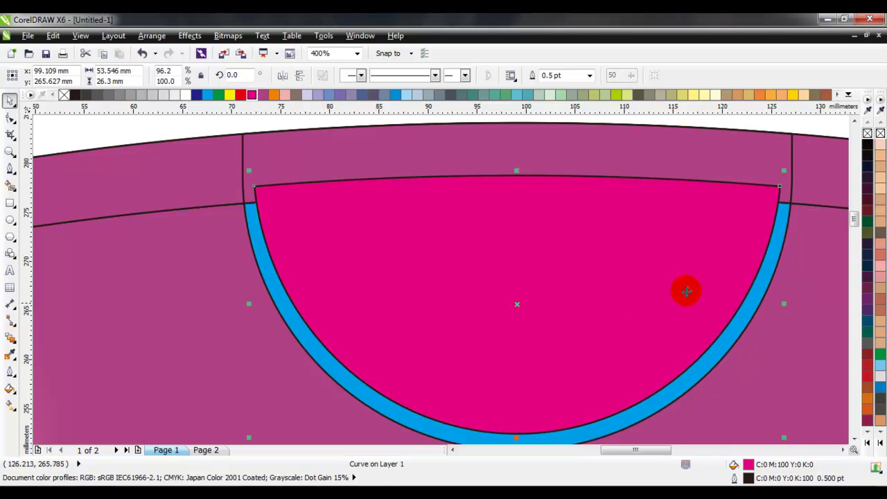
- Delete the pink semicircle and fill the inner semicircle plum
left_click(253, 232, "shift")
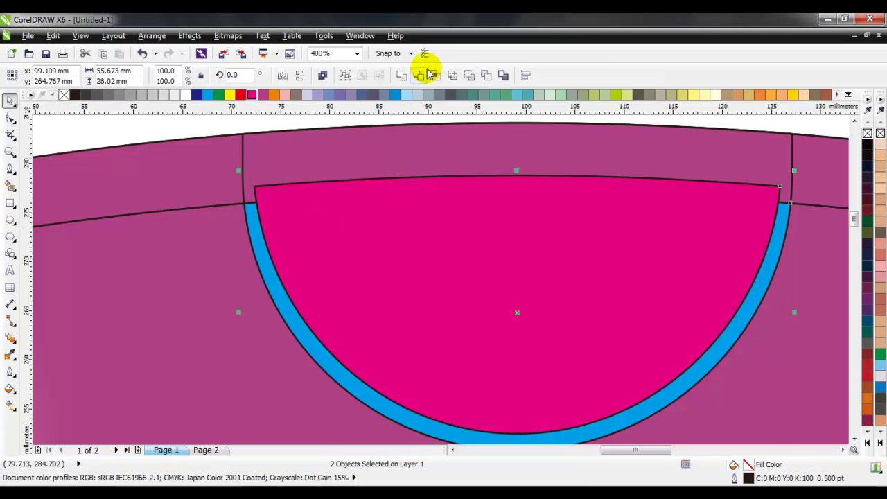
left_click(298, 138)
left_click(319, 237)
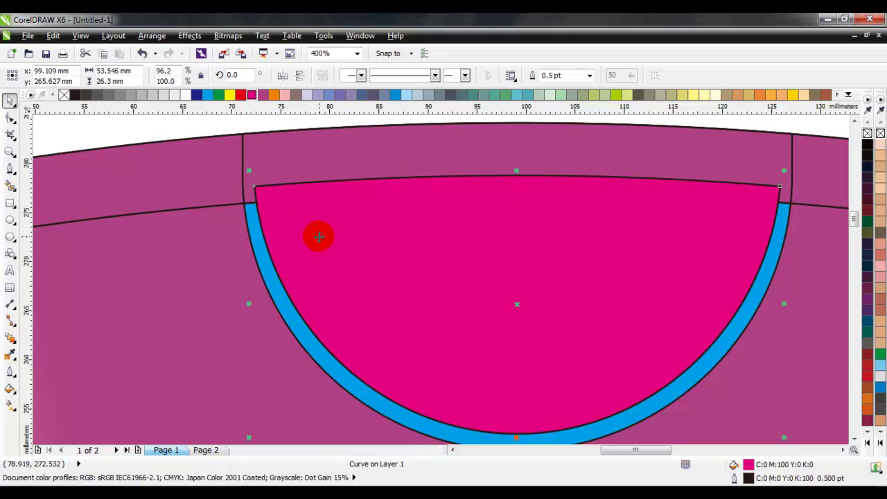
key("Delete")
left_click(318, 251)
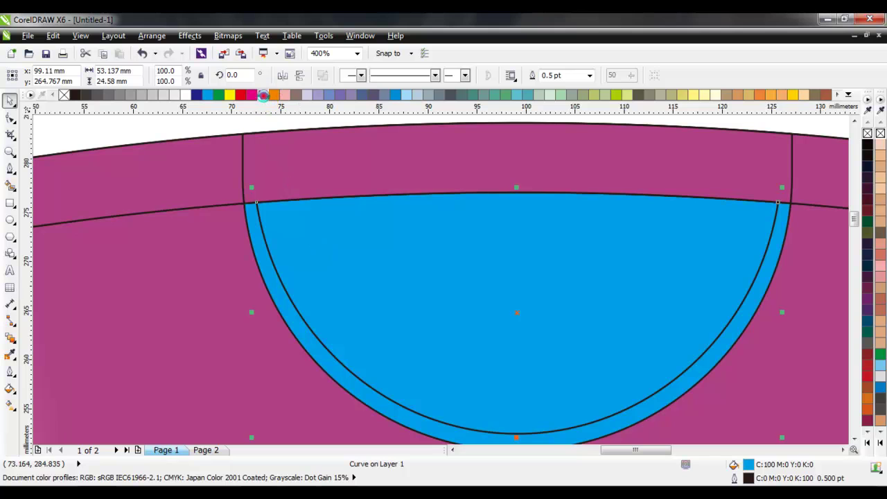
left_click(263, 95)
- Narrow the band copy above the cap to about 95% of its width
left_click(186, 125)
left_click(279, 169)
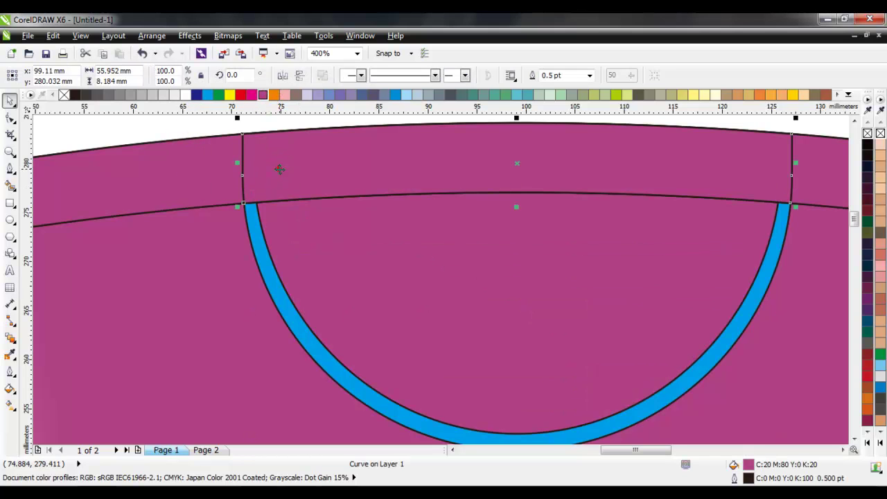
left_click(237, 164)
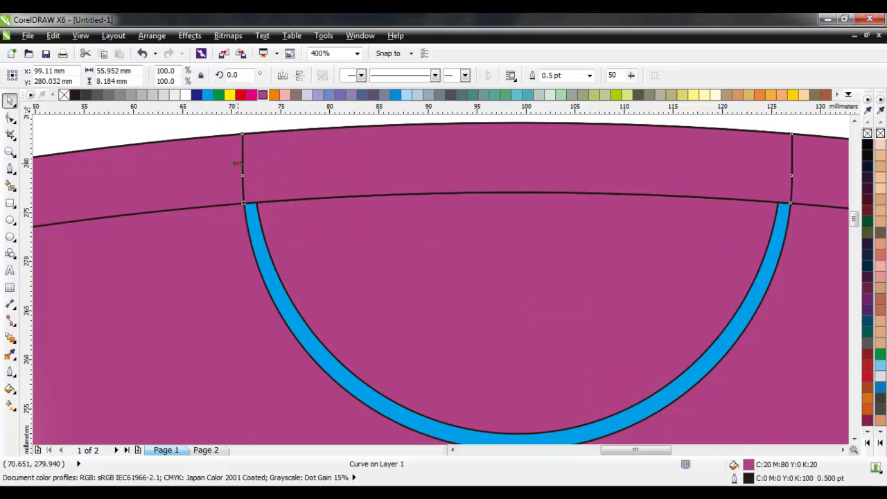
left_click_drag(237, 163, 249, 164)
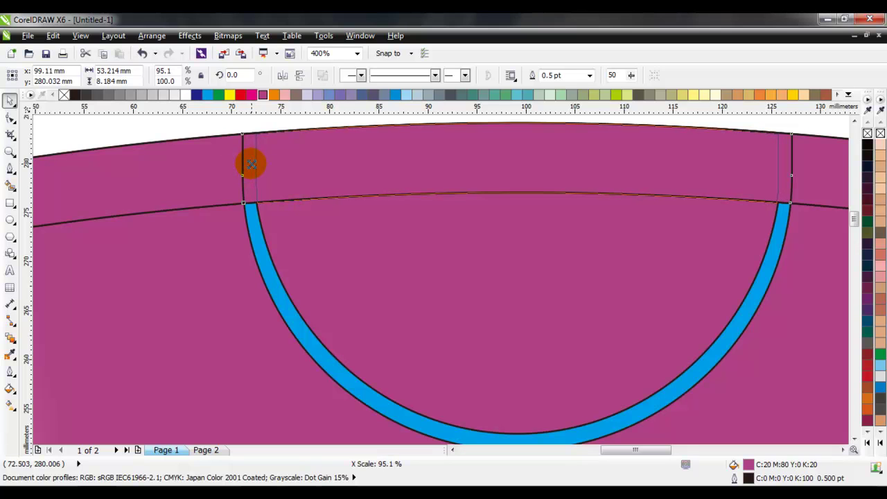
left_click_drag(251, 164, 250, 163)
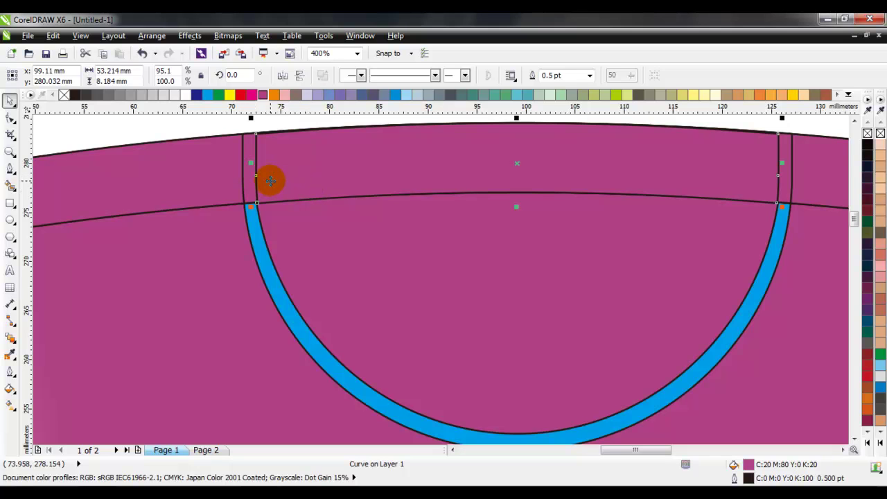
- Select the blue arc rim with the Interactive Fill tool
left_click(341, 255)
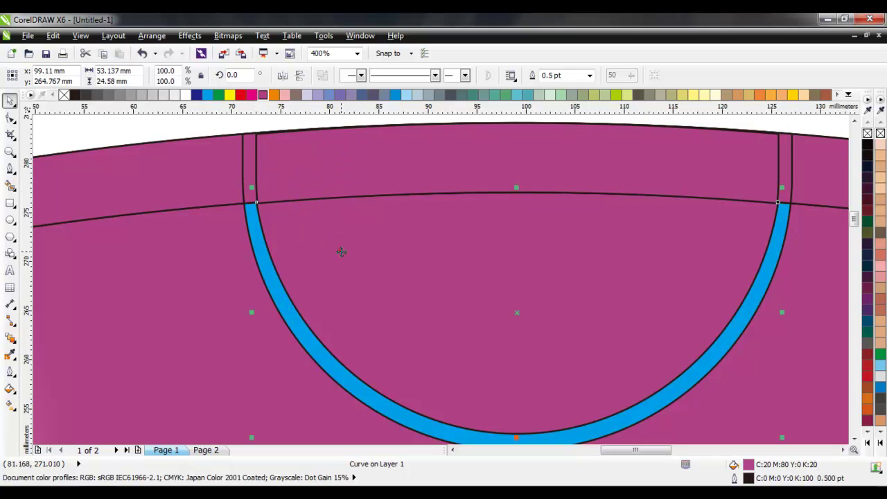
left_click(263, 260)
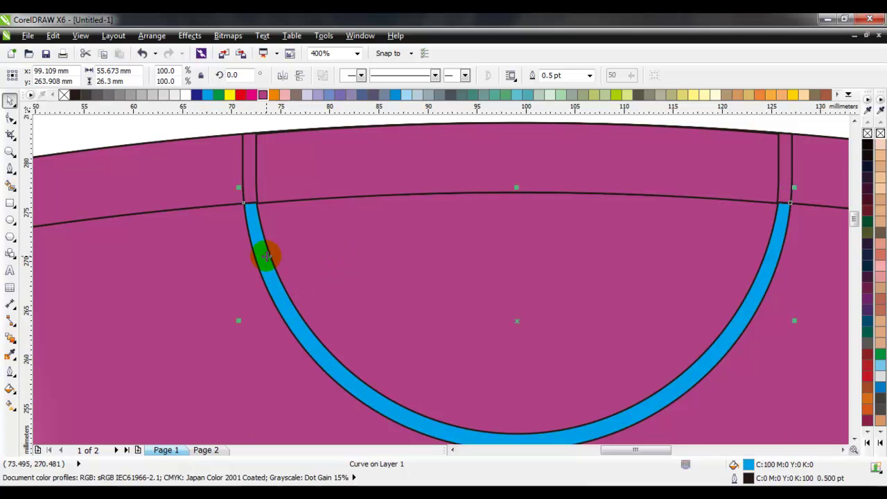
left_click(9, 405)
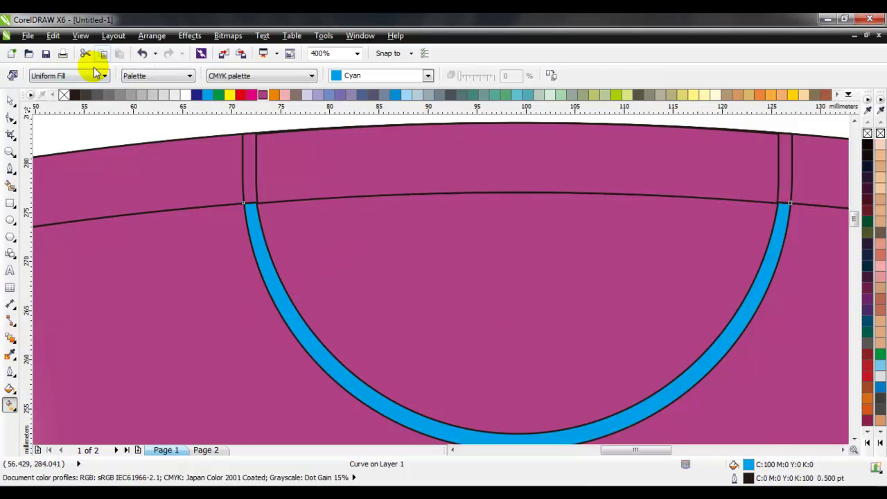
- Give the blue arc a pink-to-dark-purple radial gradient, moving its centre and midpoint lower left
left_click(97, 74)
left_click(72, 109)
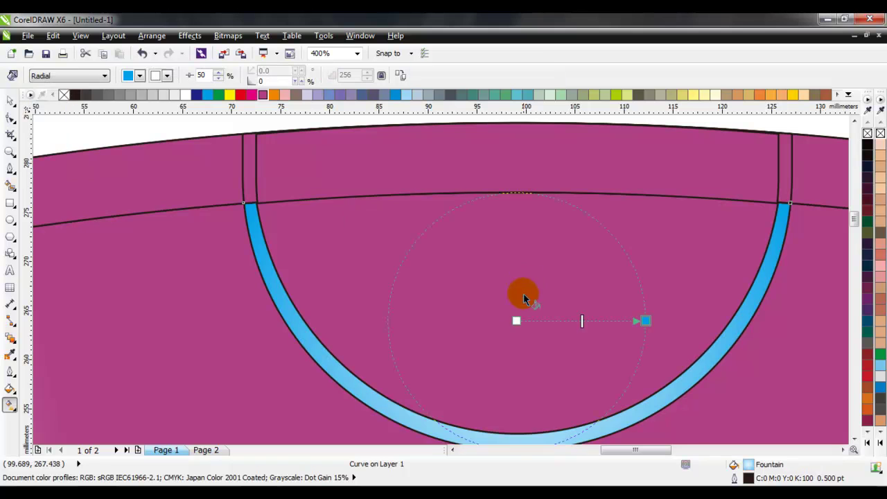
left_click_drag(517, 321, 394, 387)
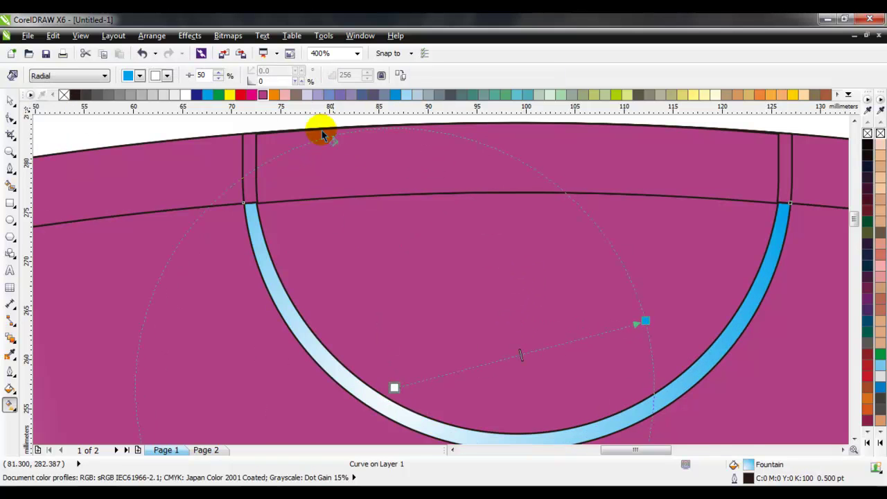
left_click(285, 94)
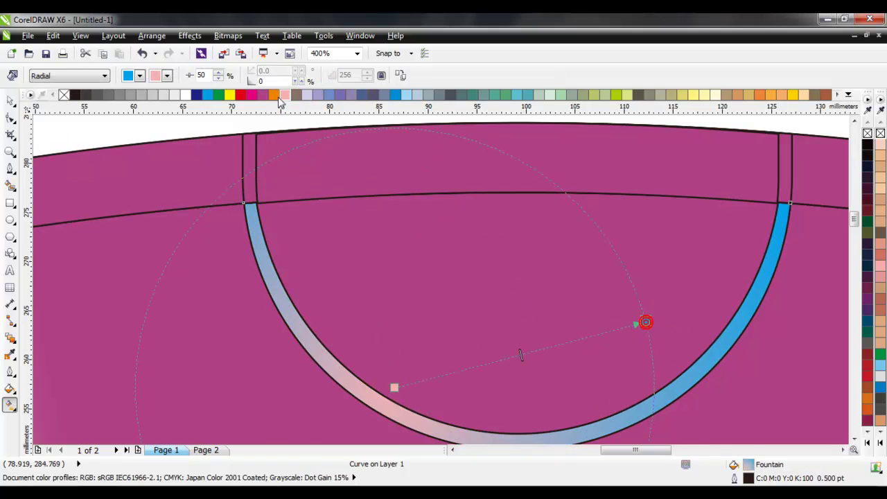
mouse_move(263, 94)
left_mouse_down()
mouse_move(314, 132)
mouse_move(666, 316)
left_mouse_up()
mouse_move(592, 303)
left_mouse_down()
mouse_move(402, 395)
mouse_move(323, 410)
left_mouse_up()
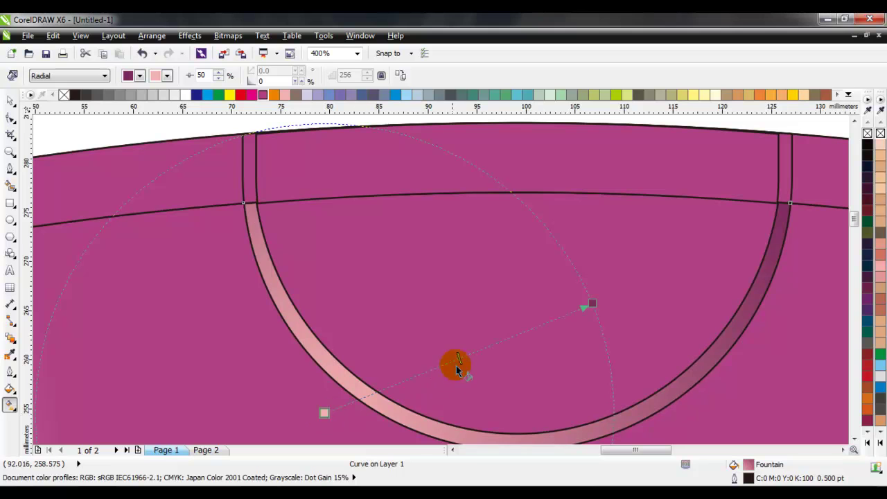
left_click_drag(455, 359, 445, 362)
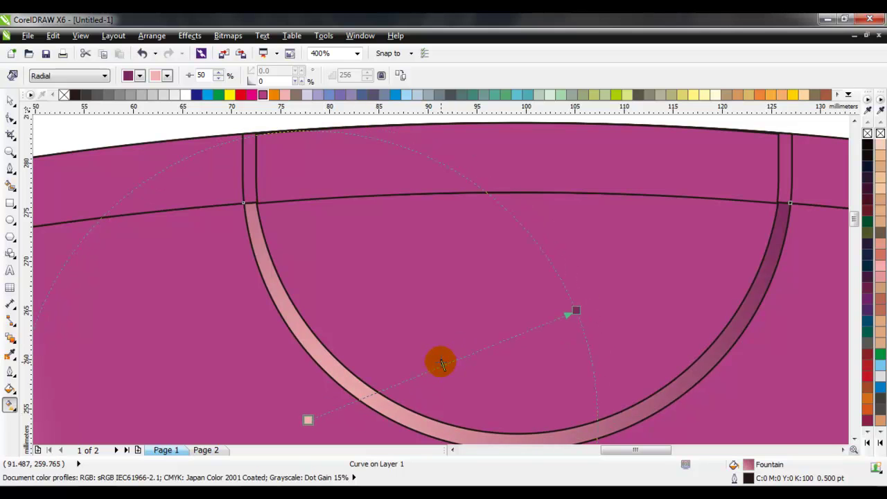
left_click_drag(430, 367, 415, 376)
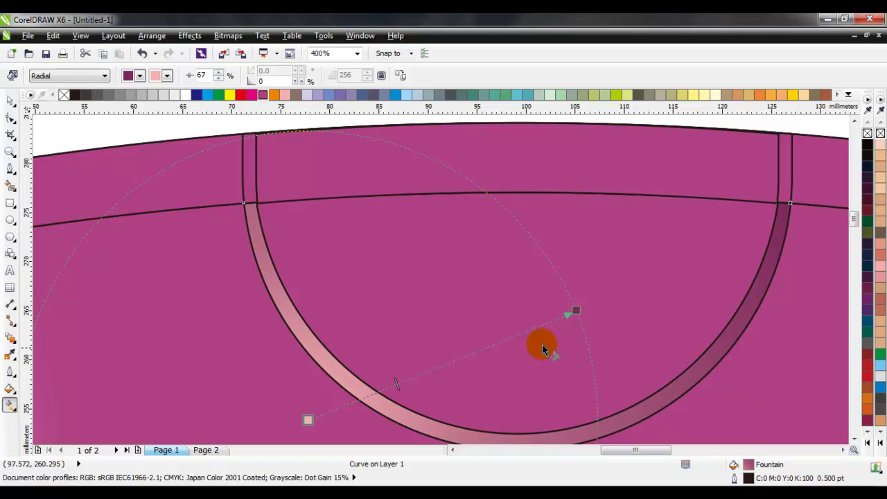
mouse_move(570, 311)
left_mouse_down()
mouse_move(540, 309)
mouse_move(501, 271)
left_mouse_up()
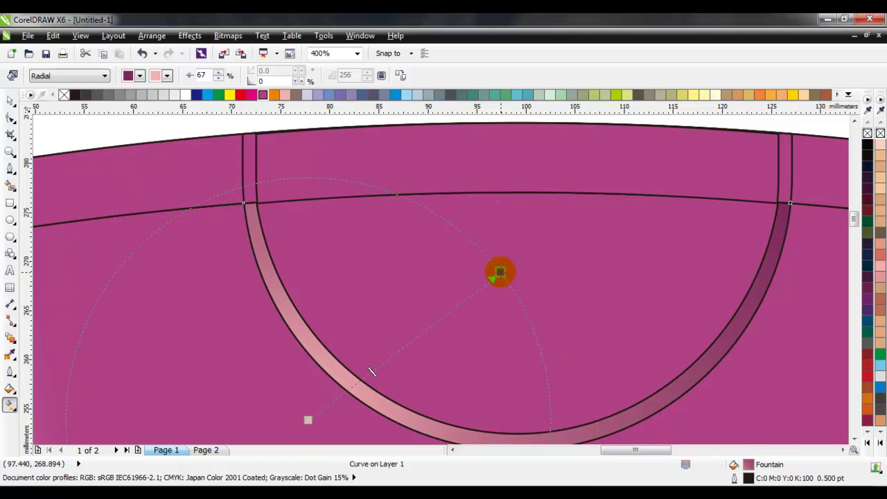
left_click(468, 291)
left_click(422, 322)
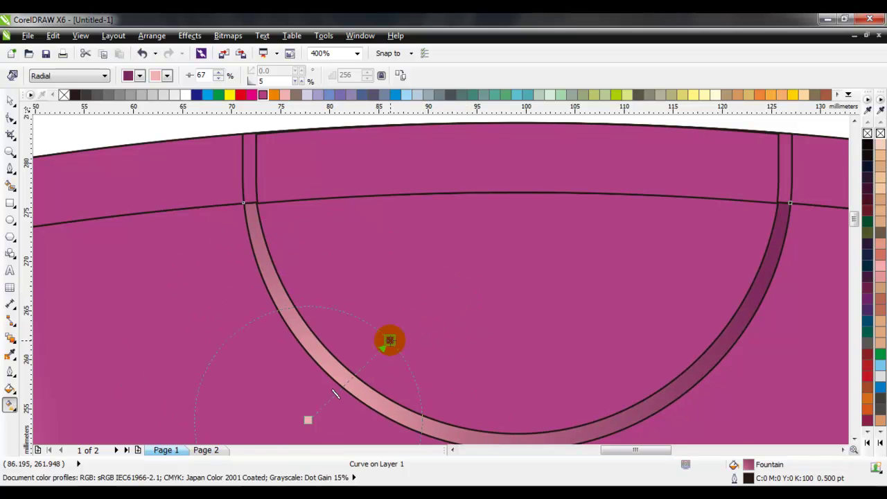
- Remove the black outlines from the ring and the half-circle inside it
left_click(9, 101)
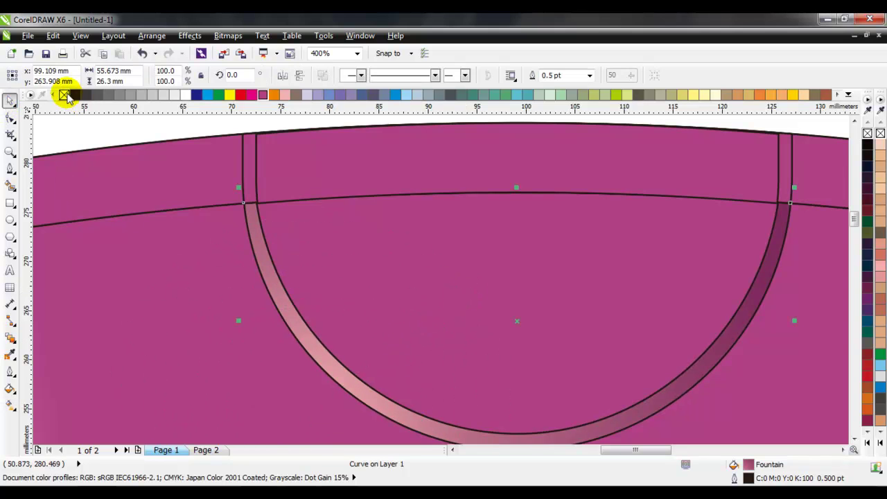
right_click(64, 95)
left_click(337, 246)
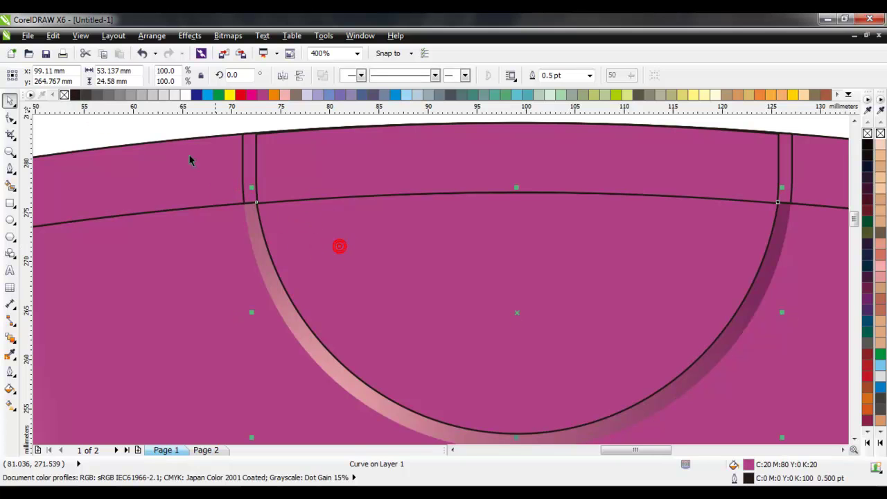
right_click(64, 95)
scroll(465, 261, "down", 3)
left_click(493, 214)
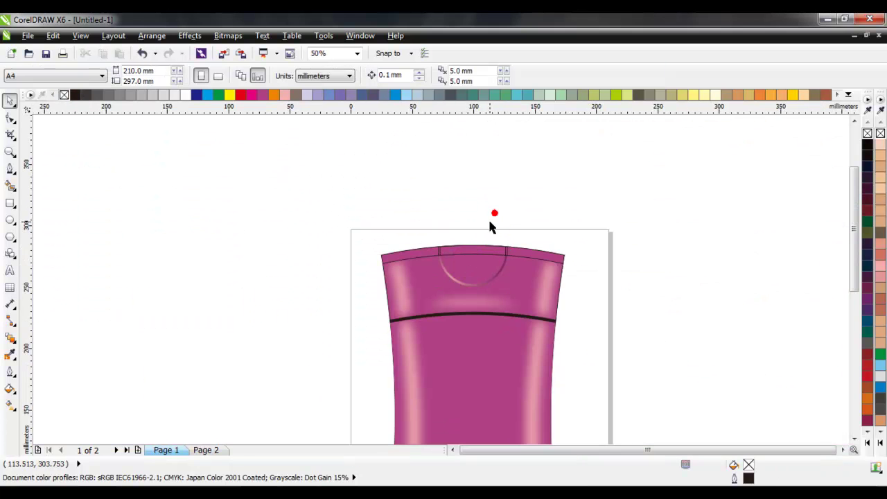
scroll(482, 248, "up", 2)
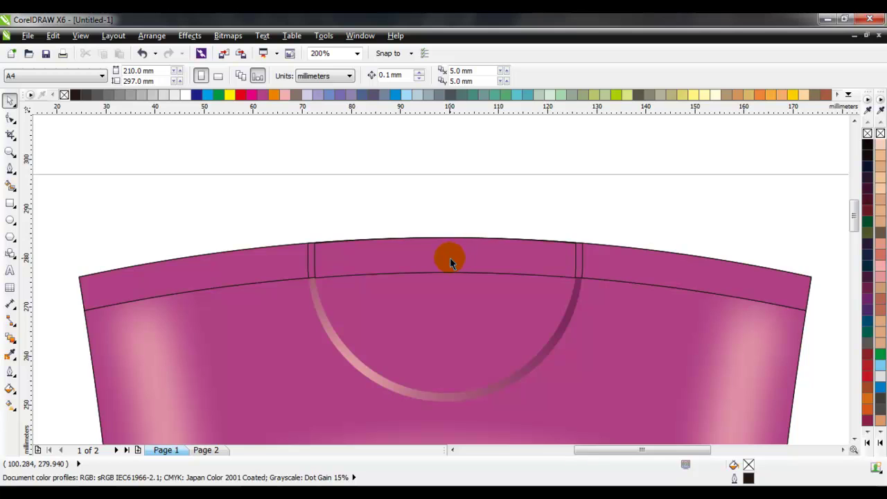
scroll(450, 258, "up", 1)
left_click(10, 169)
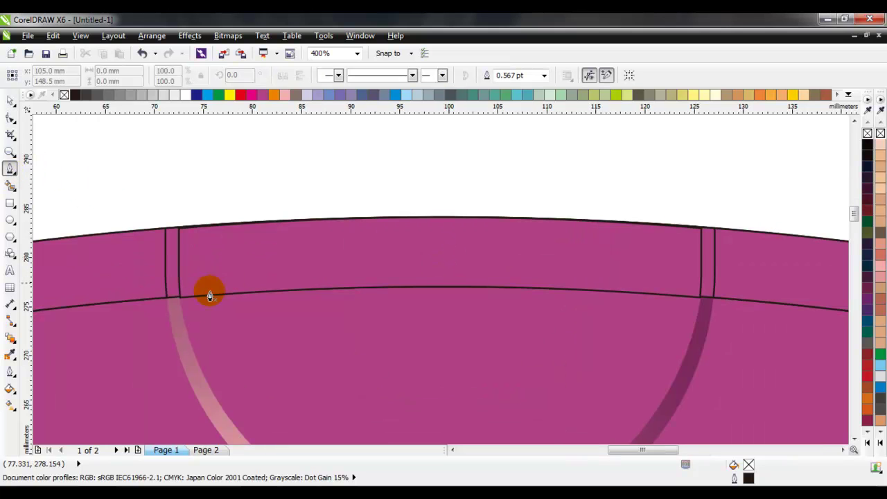
left_click_drag(698, 298, 809, 372)
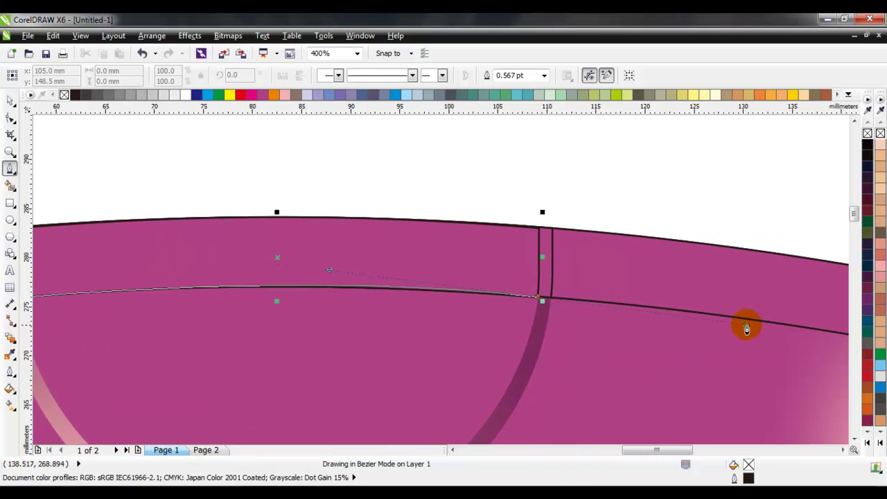
mouse_move(809, 372)
left_mouse_down()
mouse_move(830, 371)
mouse_move(685, 346)
mouse_move(693, 348)
left_mouse_up()
scroll(569, 333, "down", 1)
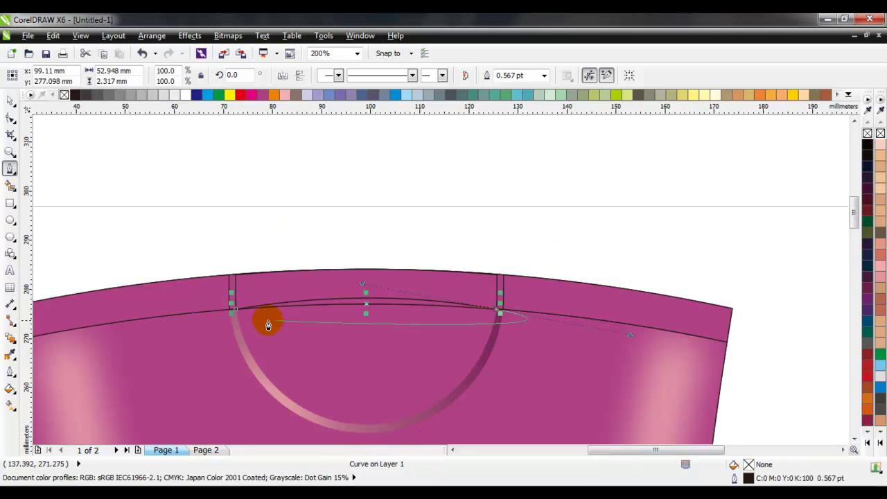
scroll(268, 326, "up", 1)
mouse_move(319, 354)
left_mouse_down()
mouse_move(202, 312)
mouse_move(205, 302)
left_mouse_up()
key("space")
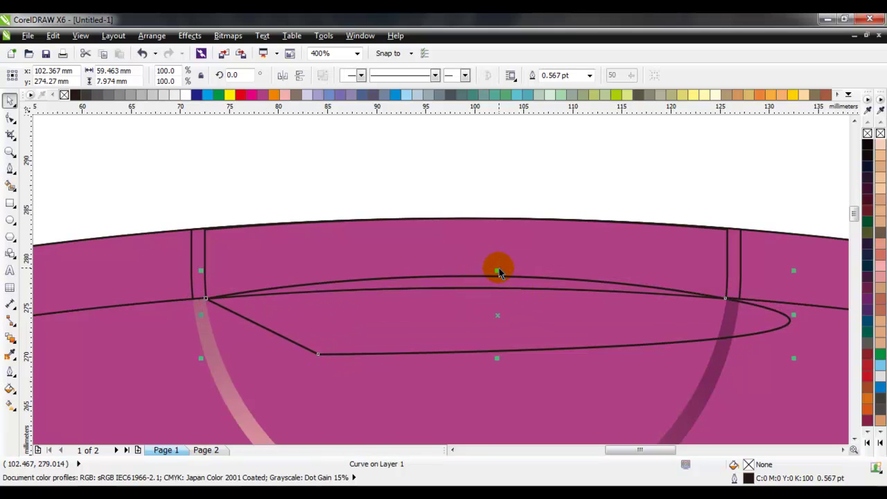
left_click_drag(497, 271, 497, 255)
key("ctrl+z")
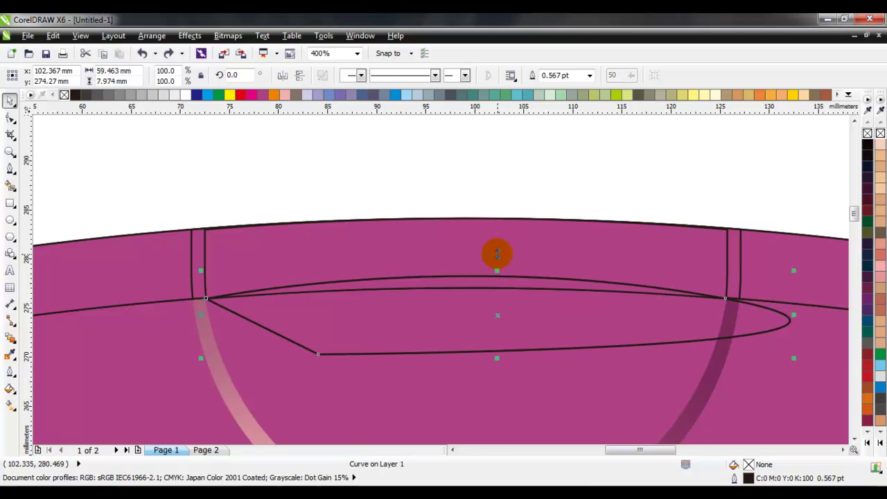
key("Delete")
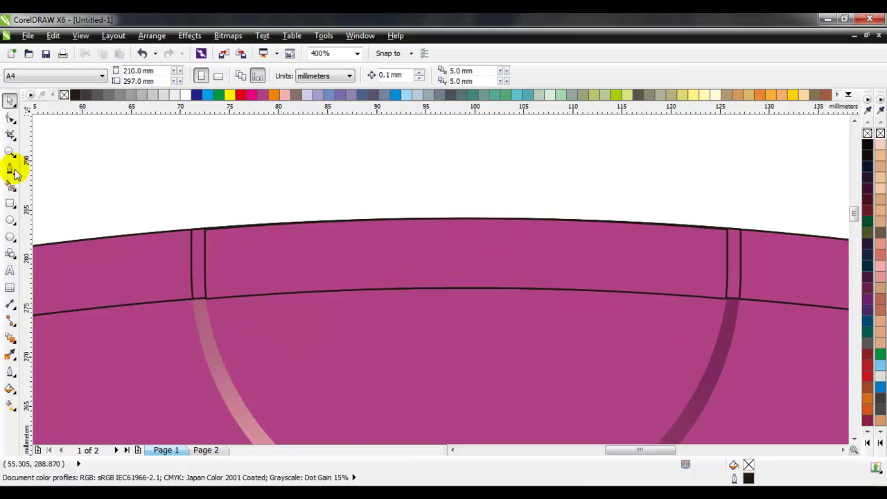
left_click(12, 170)
- Draw a line across the ring's top, convert it to a curve and bend it upward into an arc
left_click(204, 300)
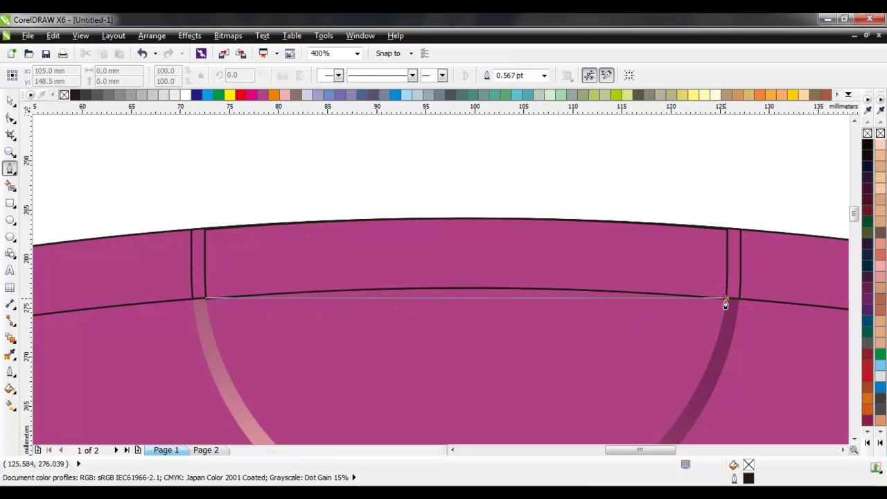
double_click(725, 298)
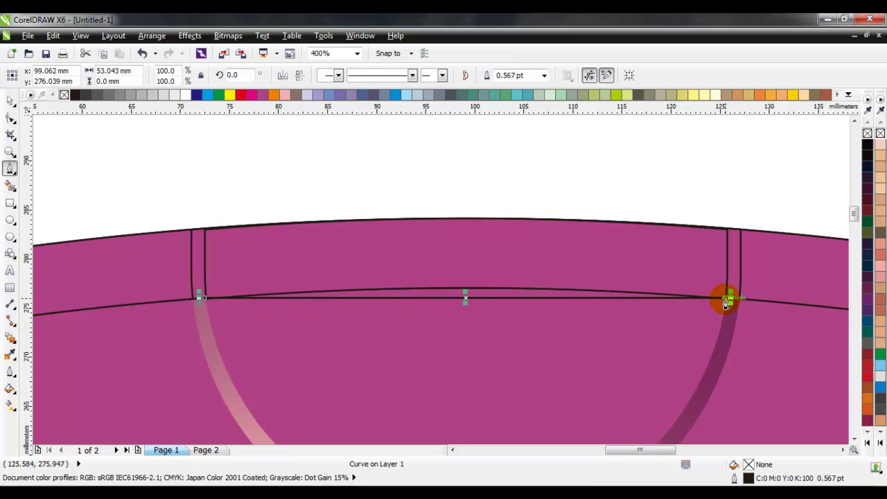
left_click(10, 115)
right_click(463, 303)
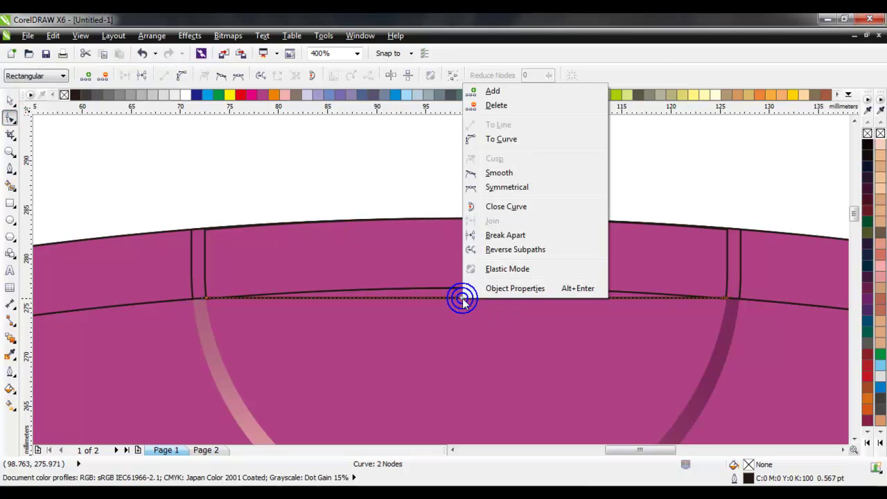
left_click(501, 140)
left_click_drag(461, 302, 462, 251)
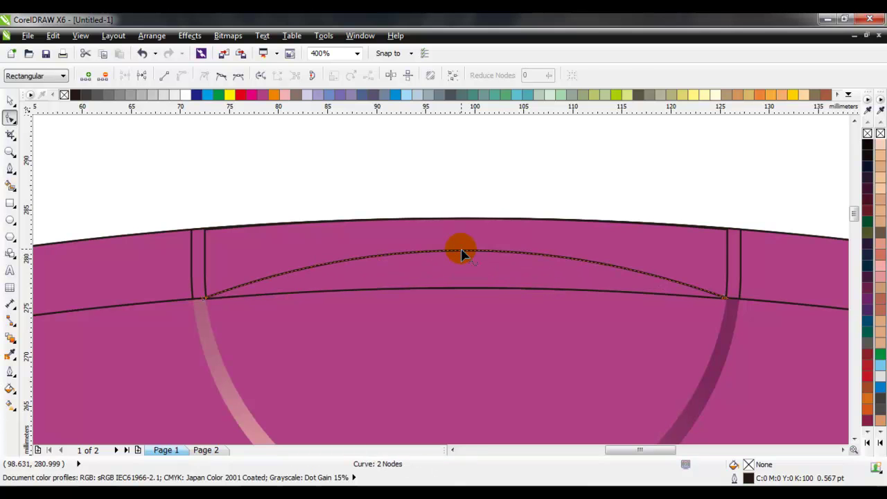
key("space")
- Smart Fill the lens between the arc and the top edge, coloured dark magenta
left_click(10, 184)
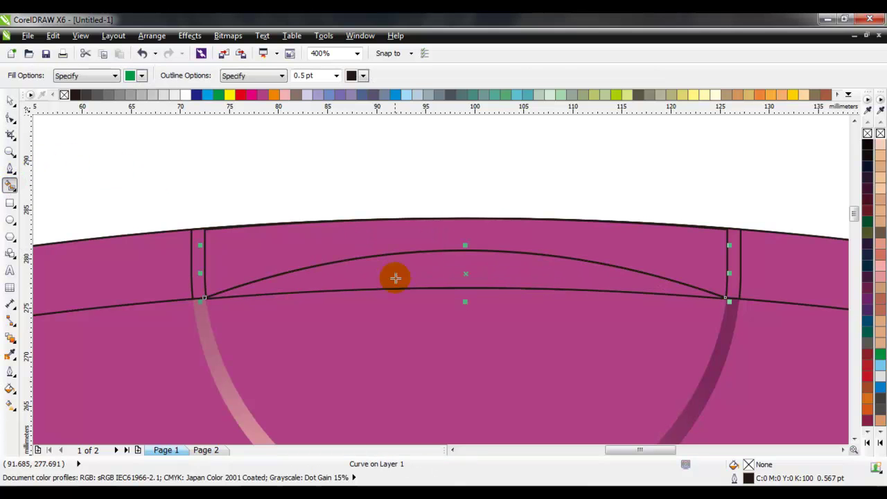
left_click(397, 276)
key("ctrl+z")
left_click(394, 240)
key("space")
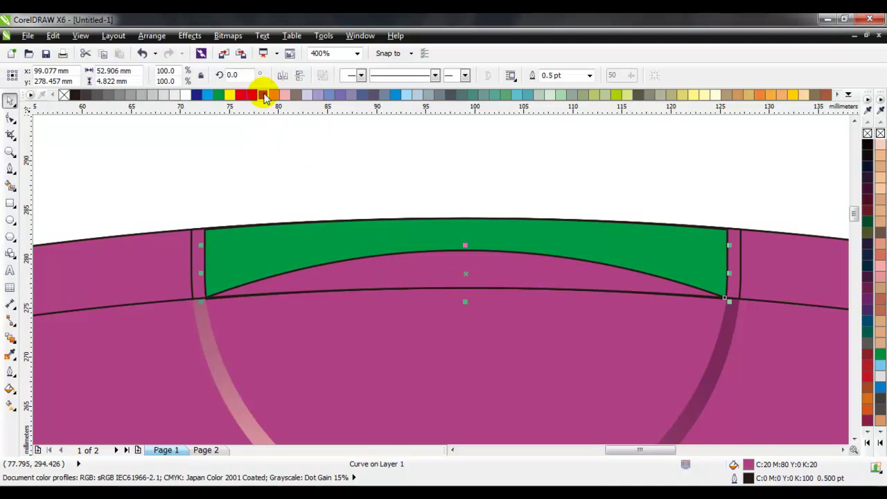
left_click_drag(264, 96, 323, 125)
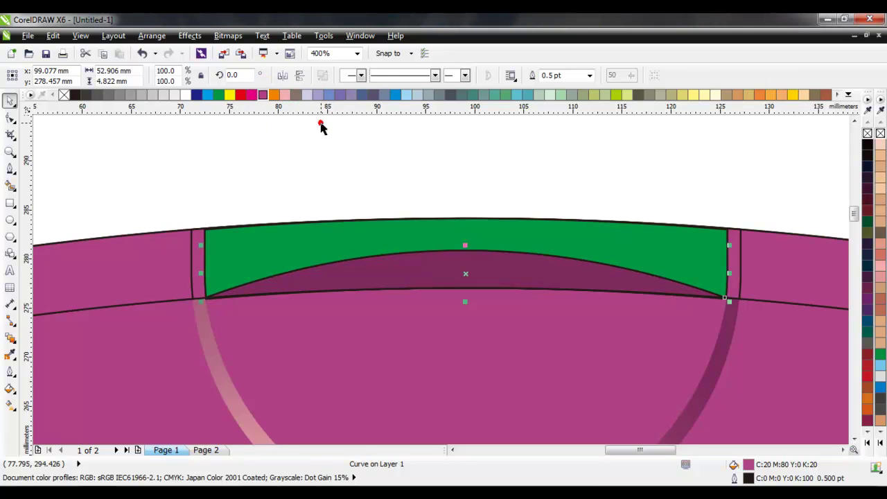
left_click(352, 164)
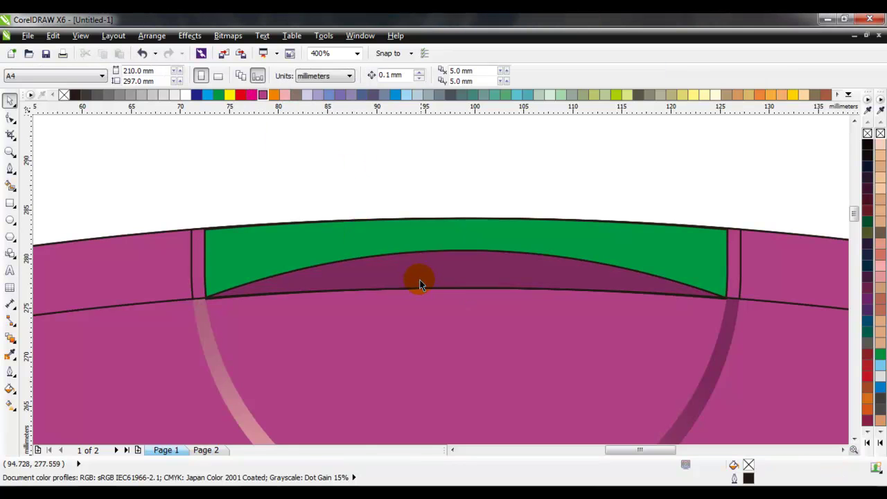
- Remove the outlines from all of the cap's shapes
left_click_drag(153, 175, 798, 367)
right_click(64, 97)
left_click(305, 198)
- Delete the green band and recolour the outline of the cap band beneath
left_click(286, 234)
left_click_drag(286, 236, 314, 191)
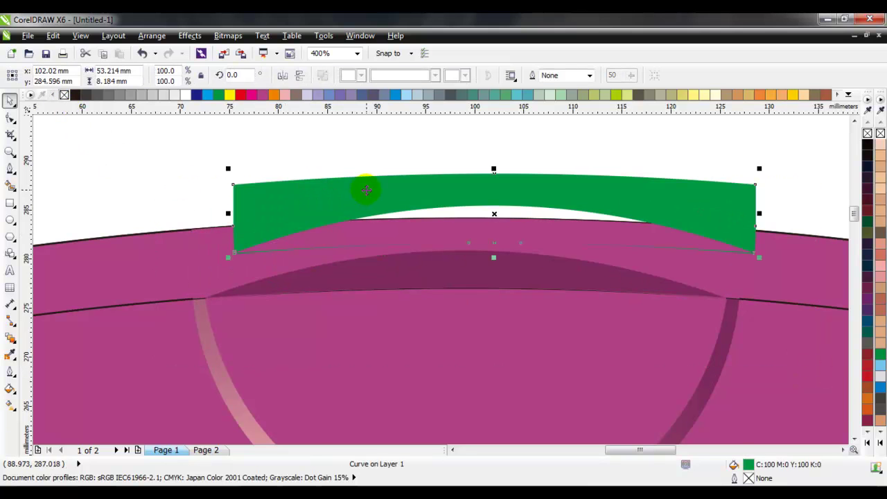
key("Delete")
left_click(334, 230)
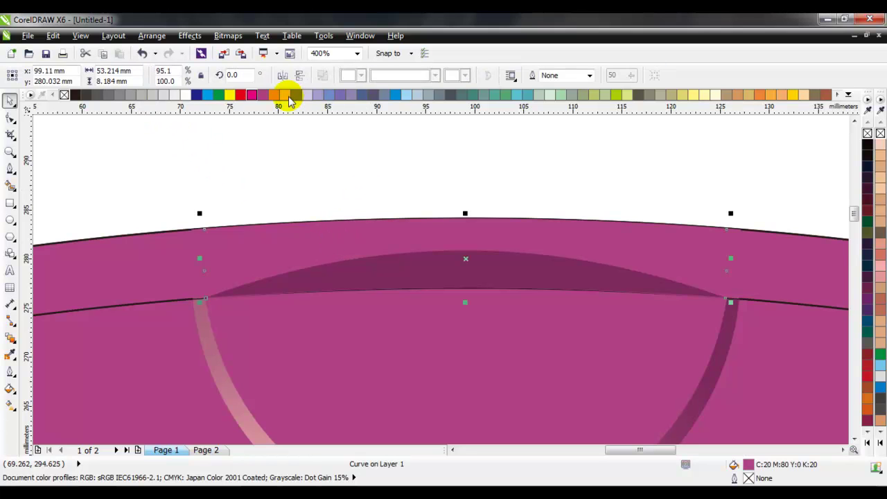
right_click(217, 94)
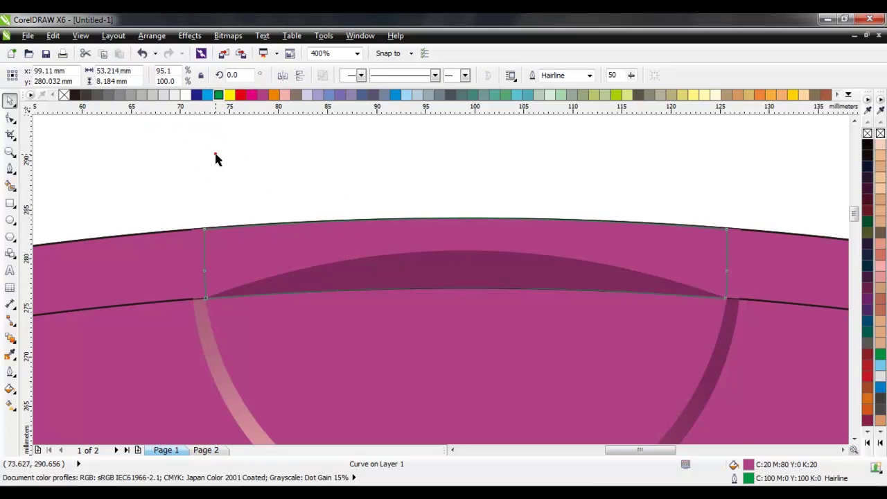
left_click(216, 159)
- Give the wider cap band a radial fill with a dark purple colour
left_click(198, 244)
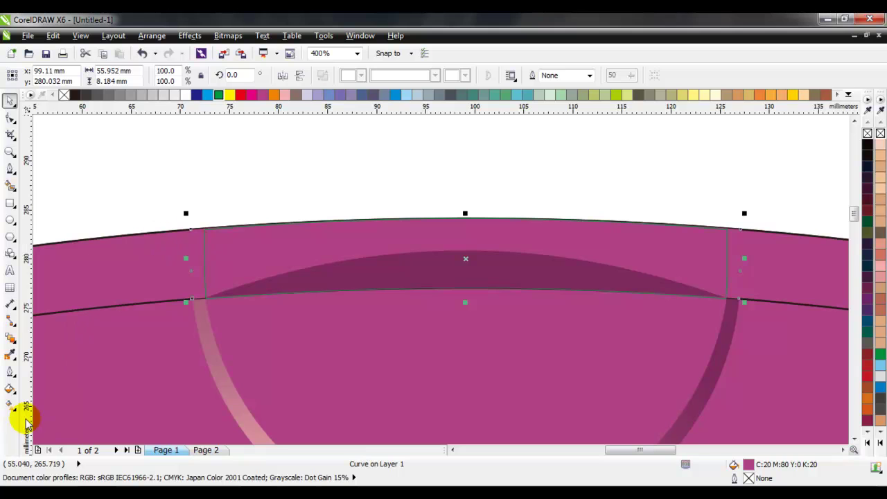
left_click(12, 406)
left_click(102, 76)
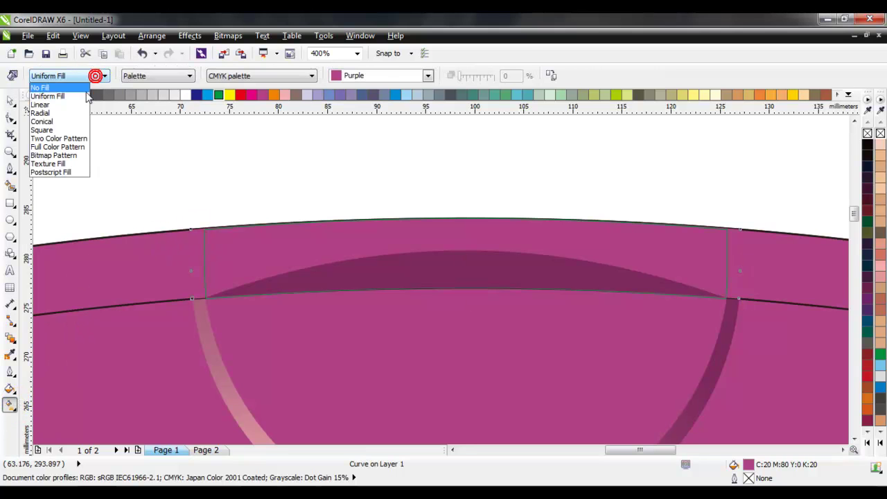
left_click(76, 111)
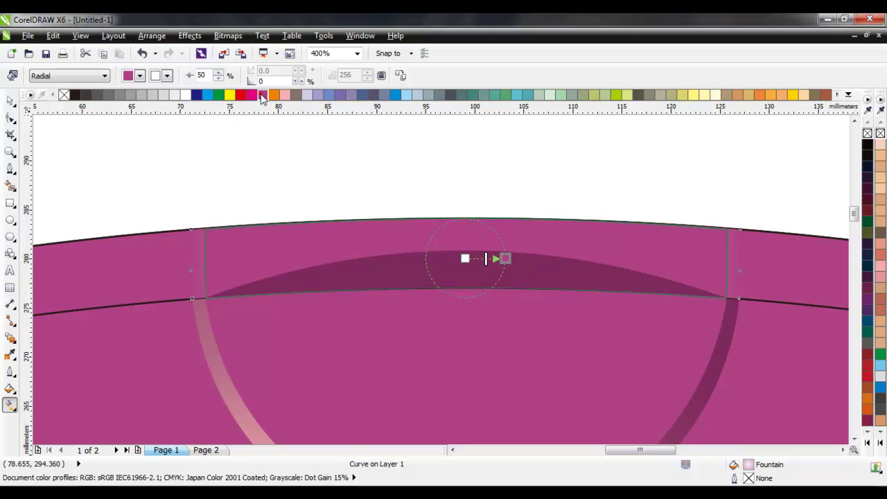
left_click_drag(263, 95, 340, 135)
left_click(321, 125)
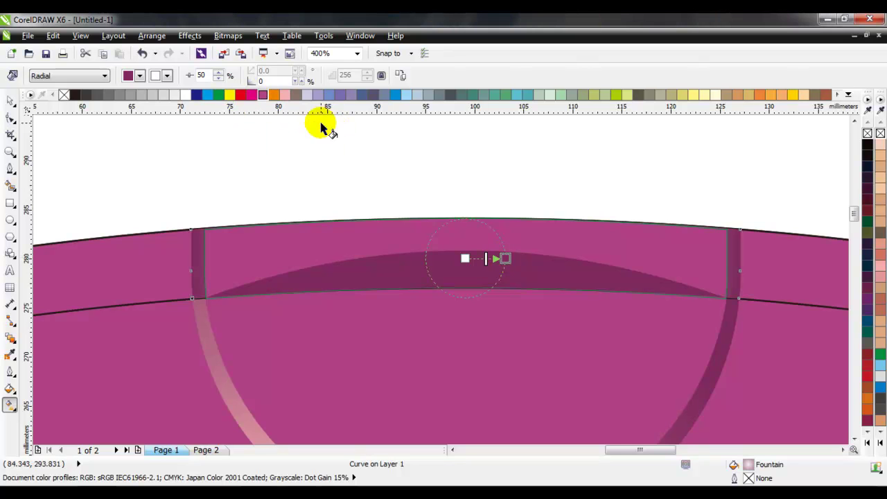
left_click(10, 100)
left_click(219, 176)
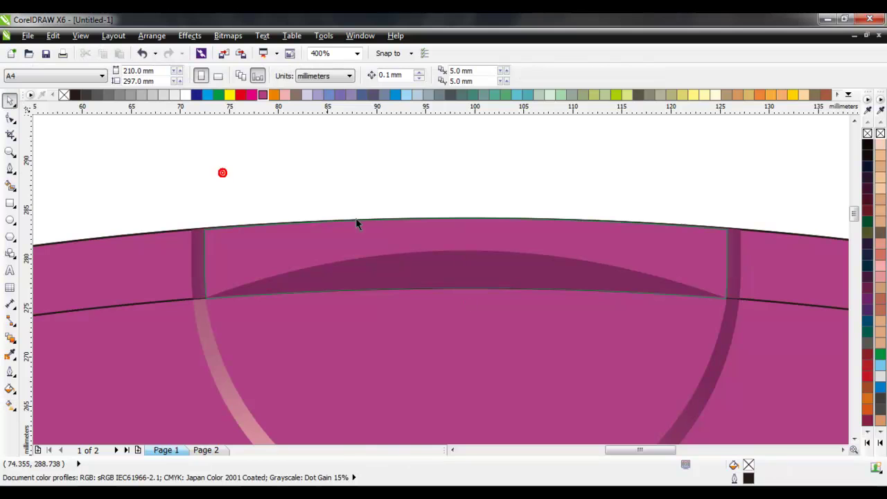
scroll(420, 252, "down", 1)
- Strip the outline from the cap's dark arc curve, undoing a stray move, then zoom out
left_click(608, 262)
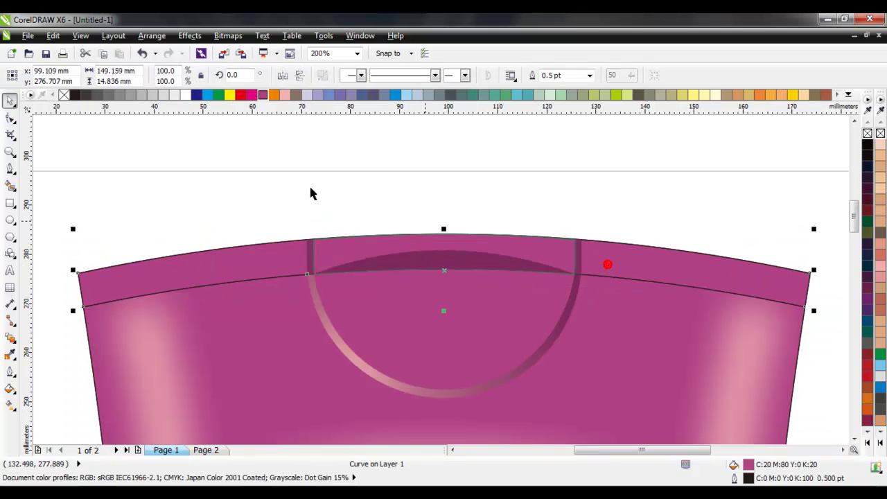
left_click(198, 162)
left_click(249, 299)
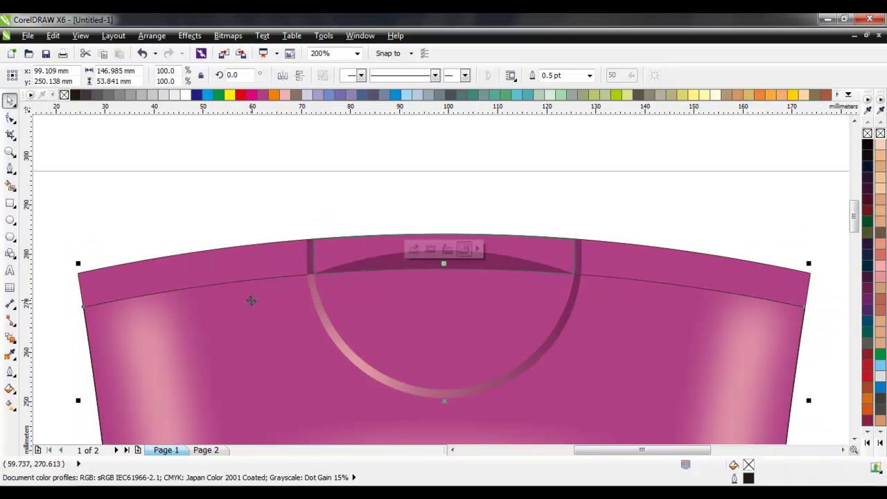
left_click(77, 97)
left_click(386, 237)
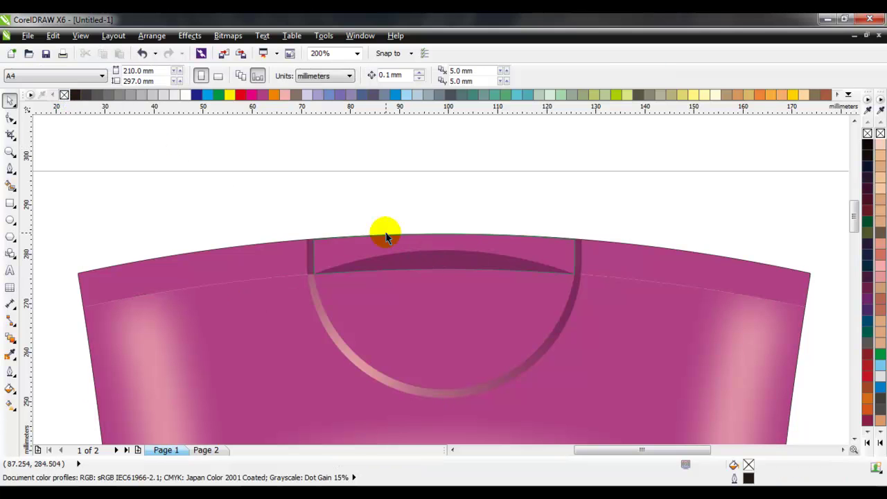
left_click(345, 247)
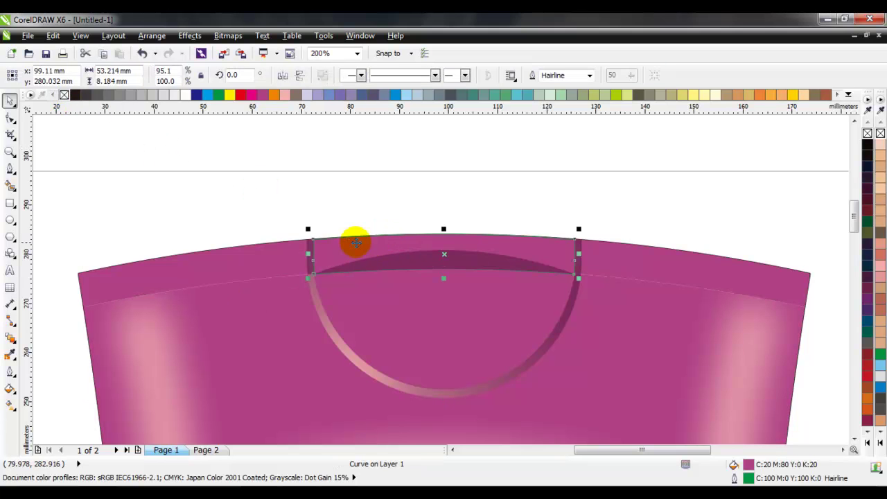
left_click_drag(357, 240, 357, 212)
key("ctrl+z")
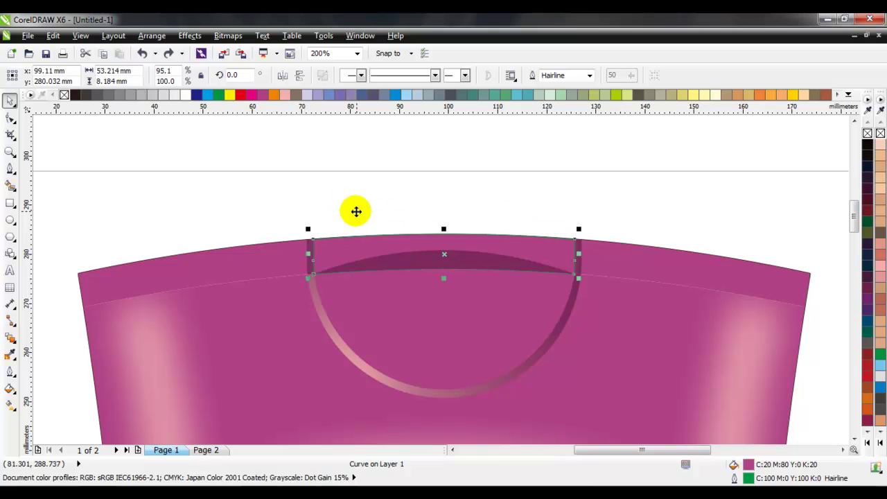
right_click(65, 95)
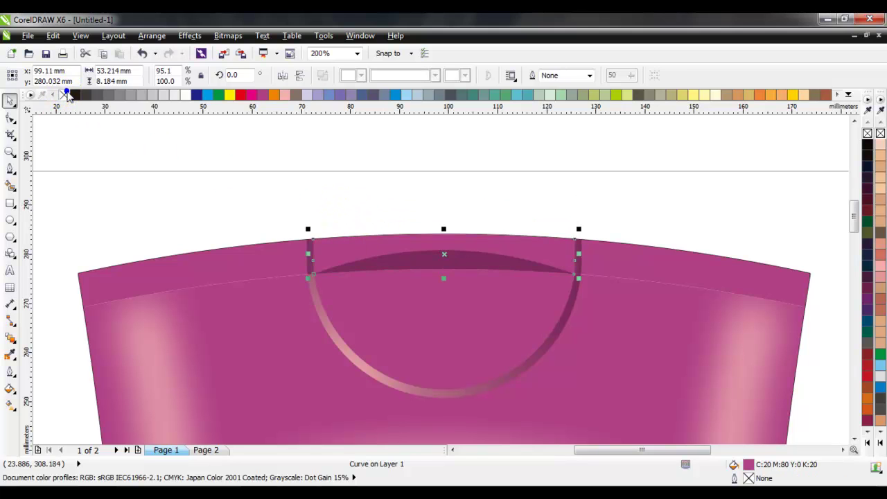
left_click(325, 205)
key("F4")
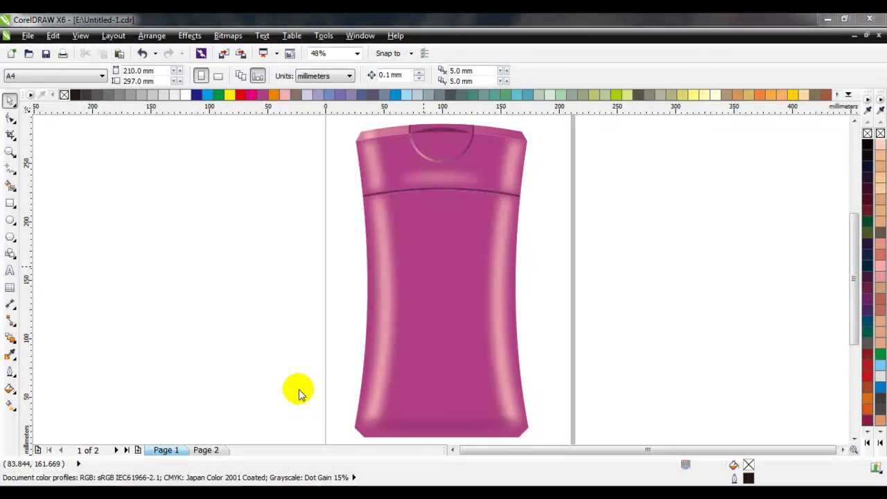
- Copy all seven label objects from page 2
left_click(215, 451)
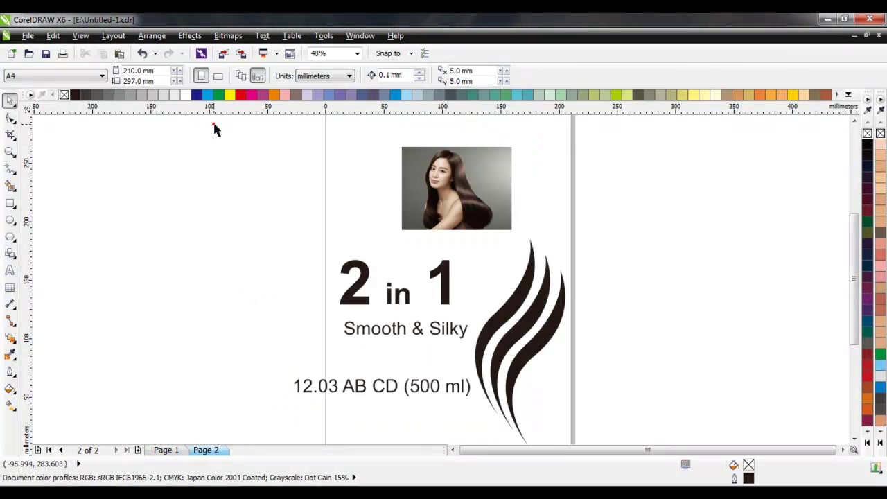
scroll(610, 423, "down", 2)
key("ctrl+a")
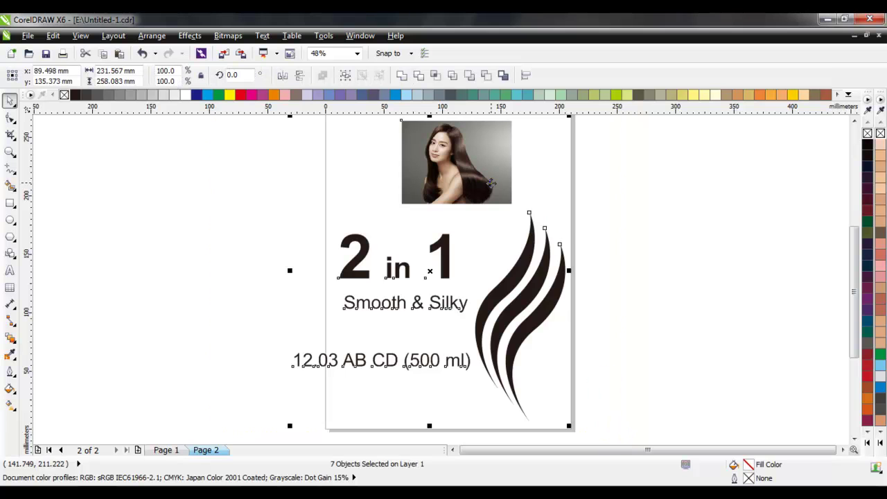
right_click(494, 184)
left_click(524, 296)
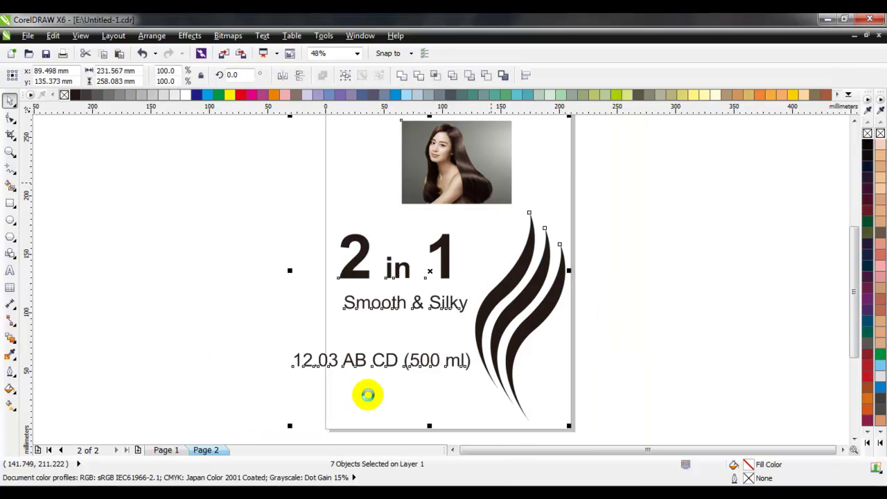
- Paste the label artwork onto page 1 and place it right of the bottle
left_click(168, 450)
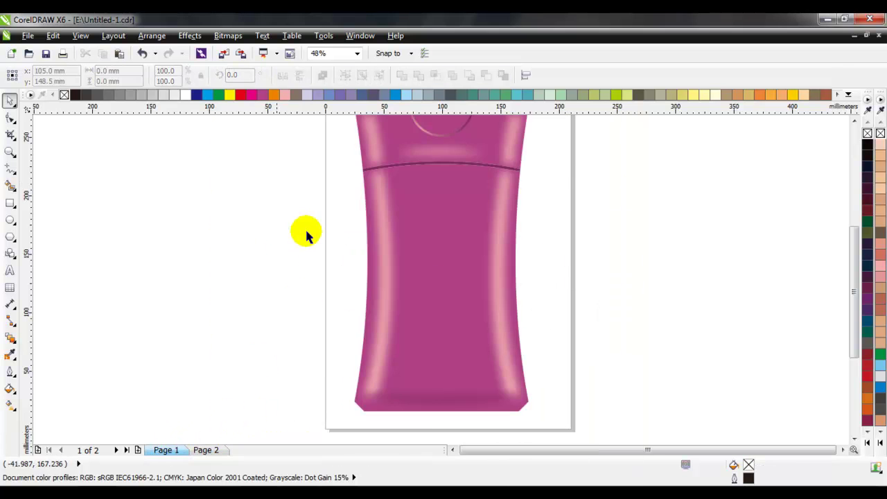
right_click(576, 133)
right_click(573, 136)
left_click(558, 145)
right_click(561, 143)
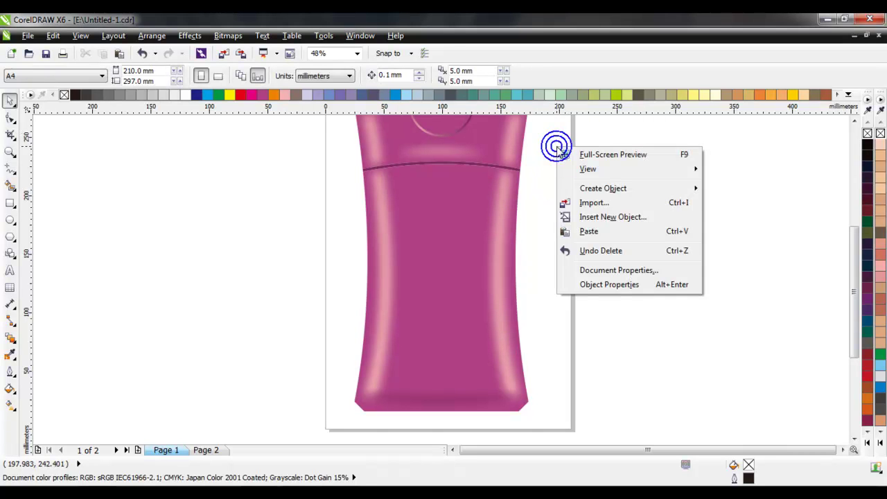
left_click(604, 230)
left_click_drag(483, 166, 700, 177)
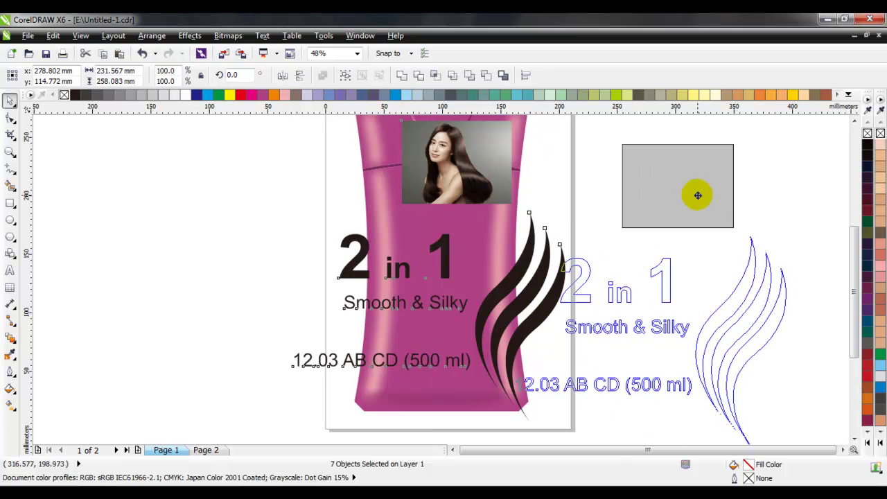
left_click(587, 182)
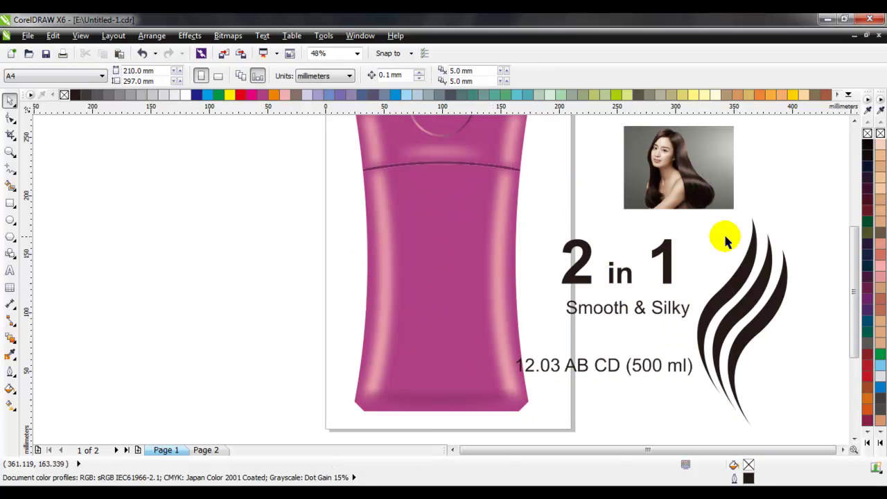
- Combine the three hair swirl strands and move the swoosh left of the bottle
left_click_drag(767, 352, 681, 430)
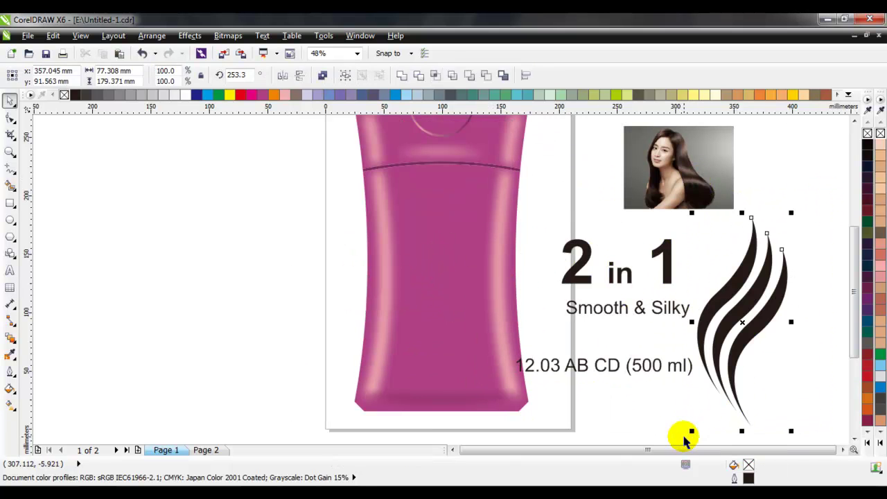
left_click(401, 74)
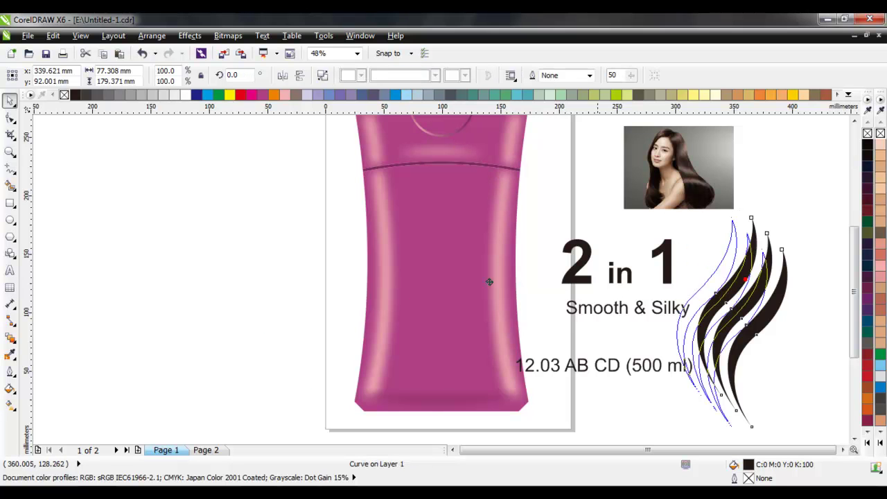
left_click_drag(742, 282, 292, 236)
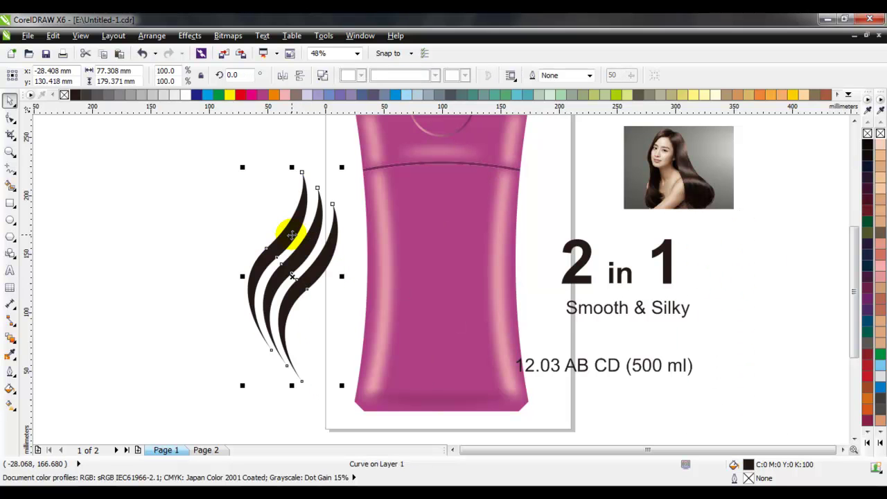
- Give the swoosh a Fountain Fill using the Cylinder - Grey preset at Angle 45
left_click(10, 388)
left_click(78, 312)
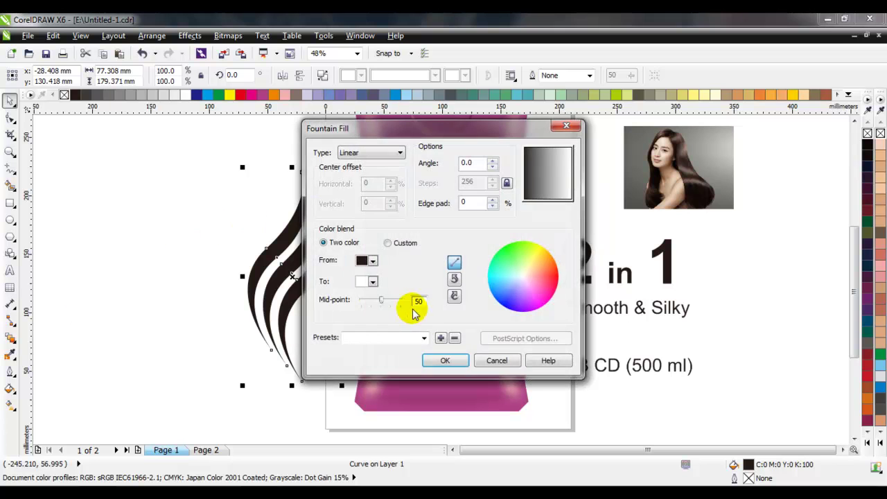
left_click(424, 337)
left_click_drag(418, 142, 416, 201)
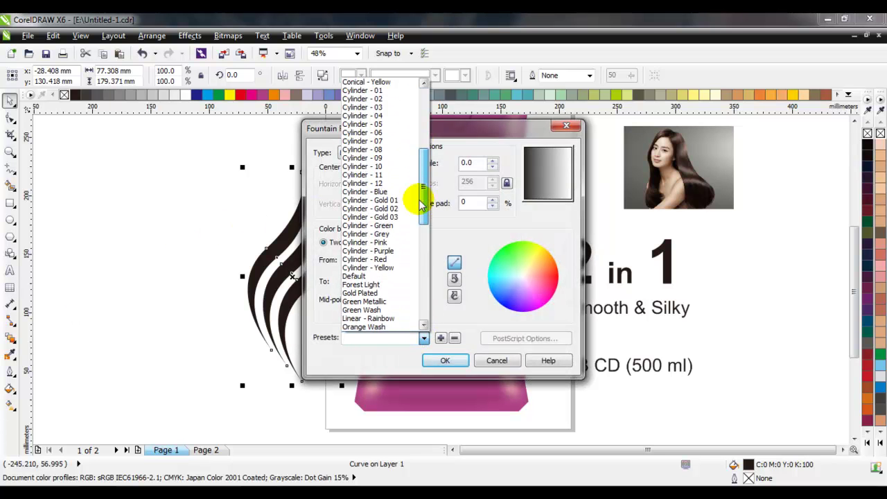
left_click(386, 226)
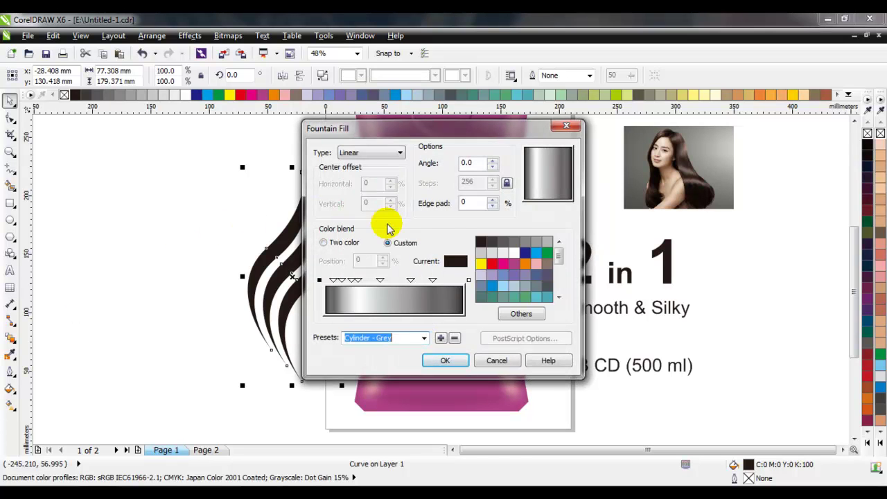
double_click(470, 162)
type("45")
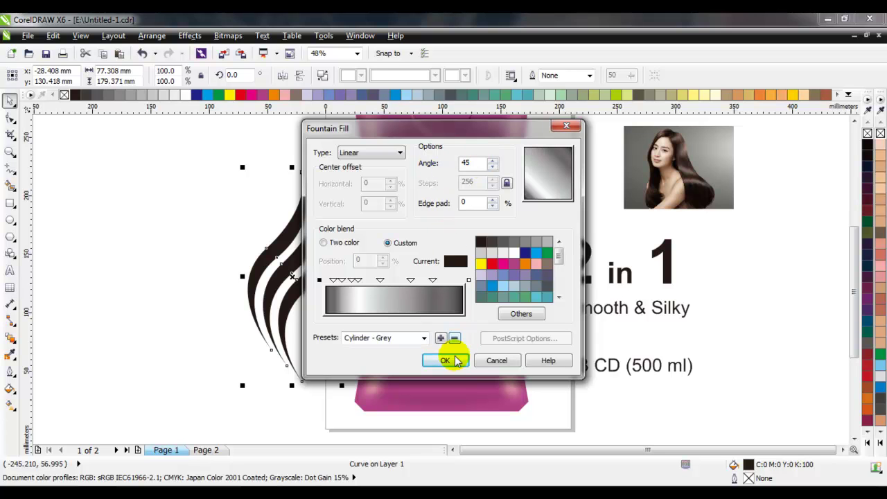
left_click(447, 360)
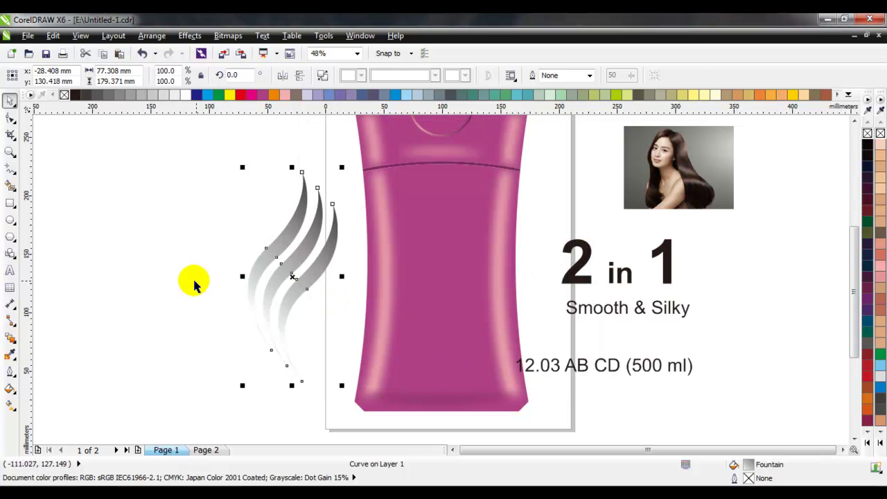
- Slide the swoosh gradient's white and other colour stops along the 45° fill vector
left_click(10, 404)
left_click(261, 324)
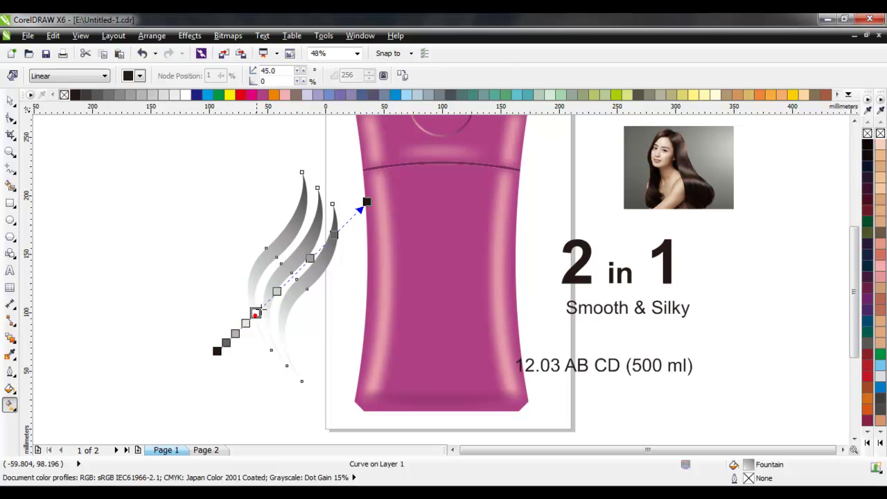
left_click_drag(256, 313, 278, 301)
left_click_drag(291, 271, 243, 330)
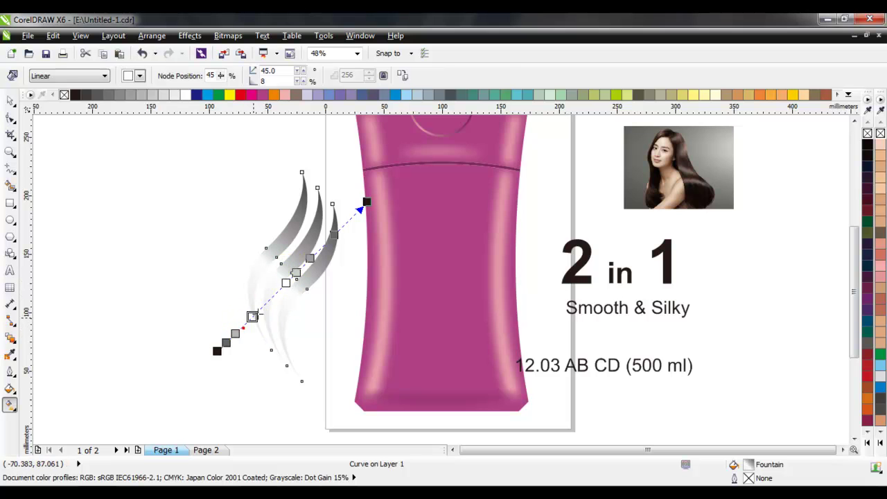
left_click_drag(277, 291, 277, 291)
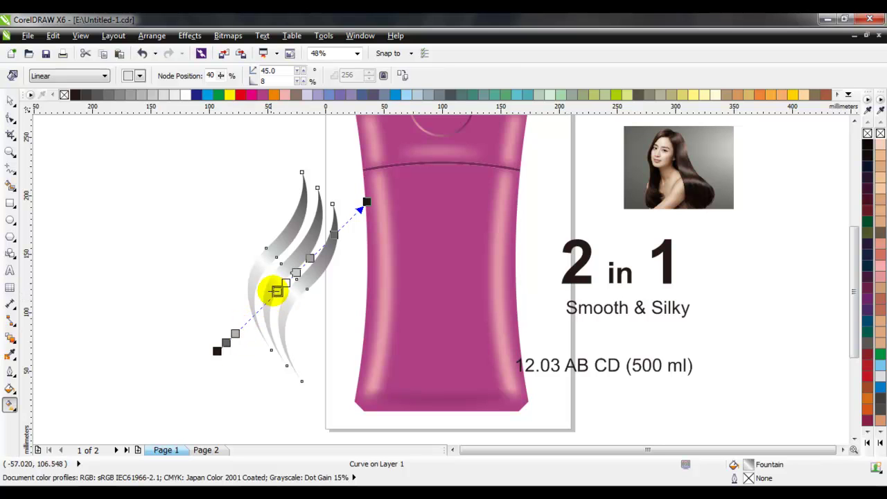
left_click(309, 270)
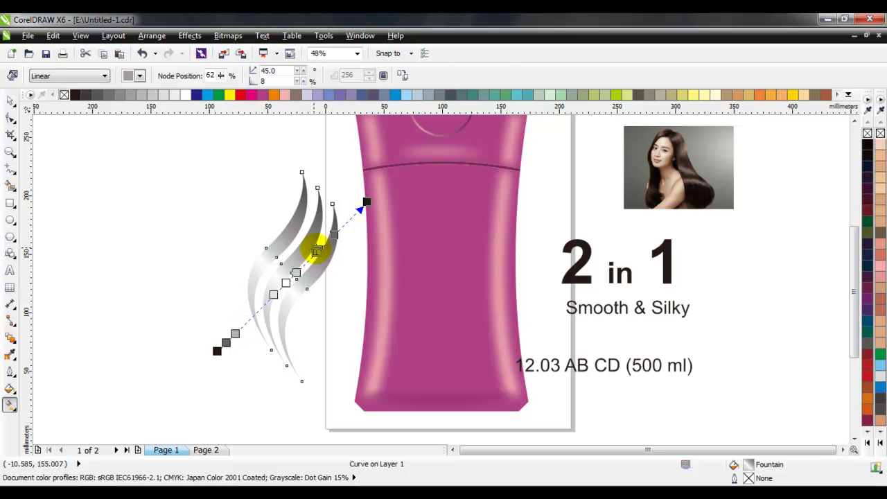
left_click_drag(316, 251, 334, 234)
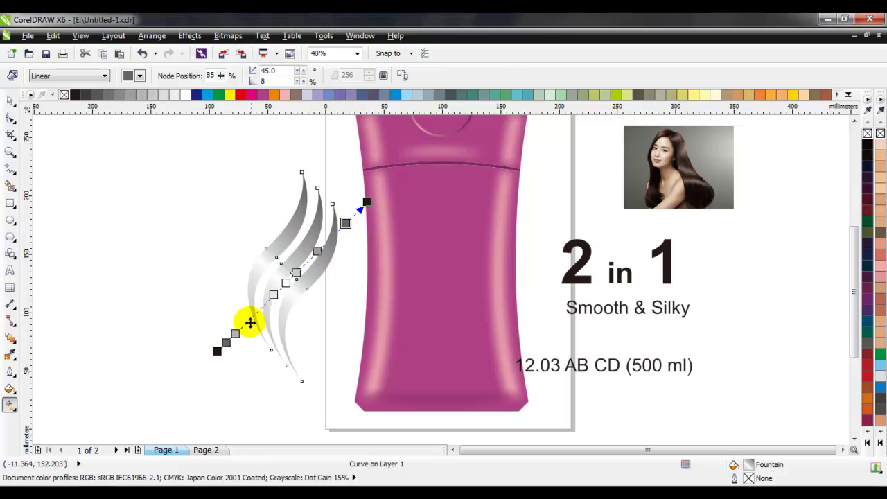
- Scale the silver hair swoosh to about 29.6% and place it on the bottle's upper front
left_click(11, 101)
mouse_move(244, 167)
left_mouse_down()
mouse_move(307, 317)
mouse_move(435, 178)
left_mouse_up()
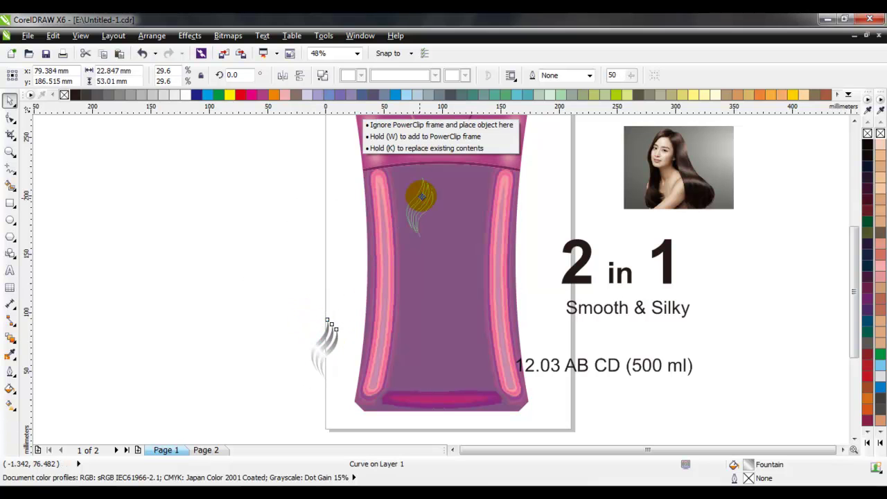
left_click(432, 269, "shift")
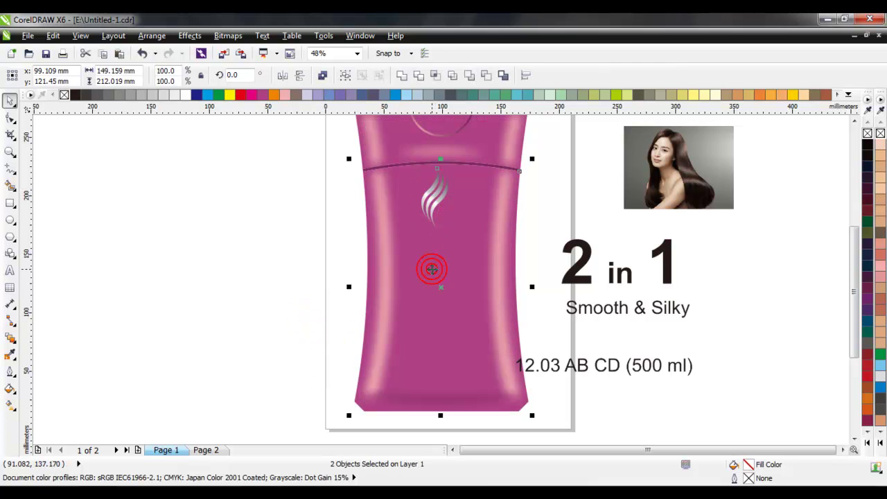
left_click(298, 228)
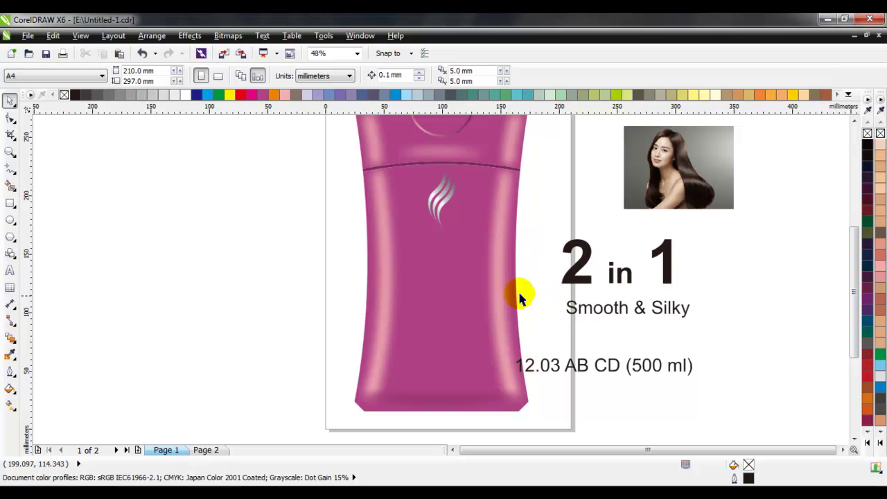
- Type SHAMPOO as text on the bottle below the hair logo
scroll(409, 213, "up", 2)
left_click(9, 271)
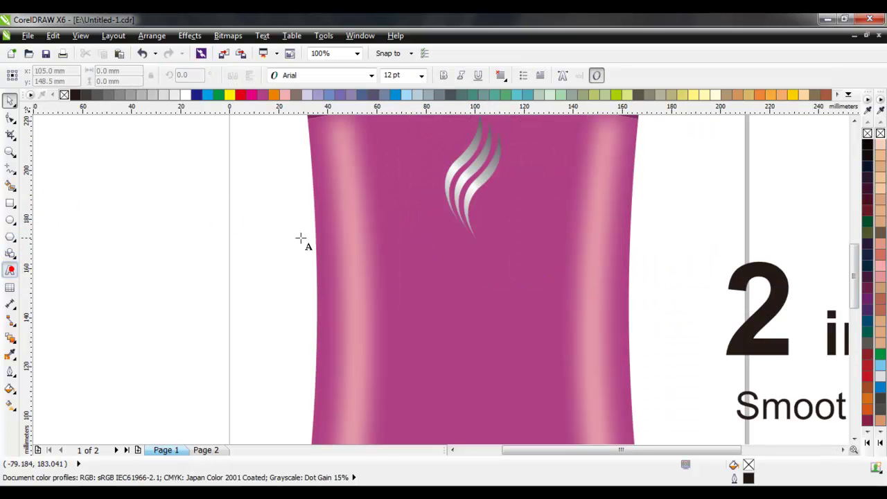
left_click(414, 273)
type("SHAMPOO")
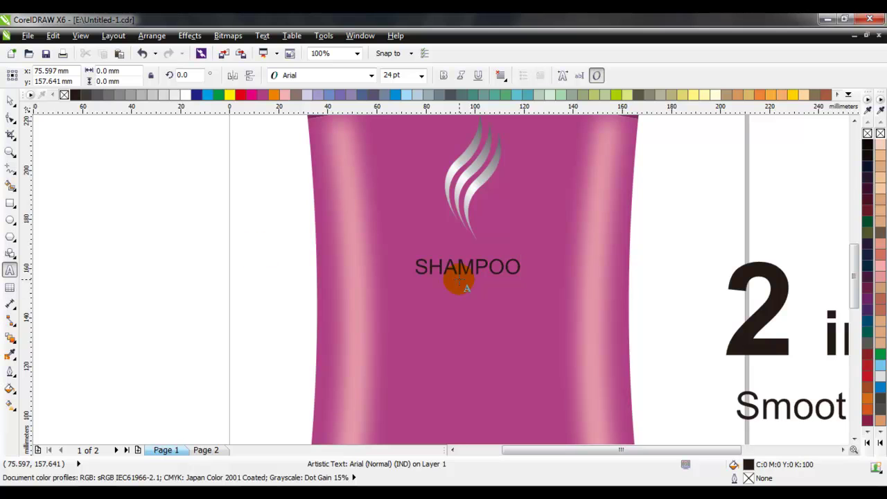
- Colour the SHAMPOO text light pink and nudge it into place under the logo
left_click(10, 102)
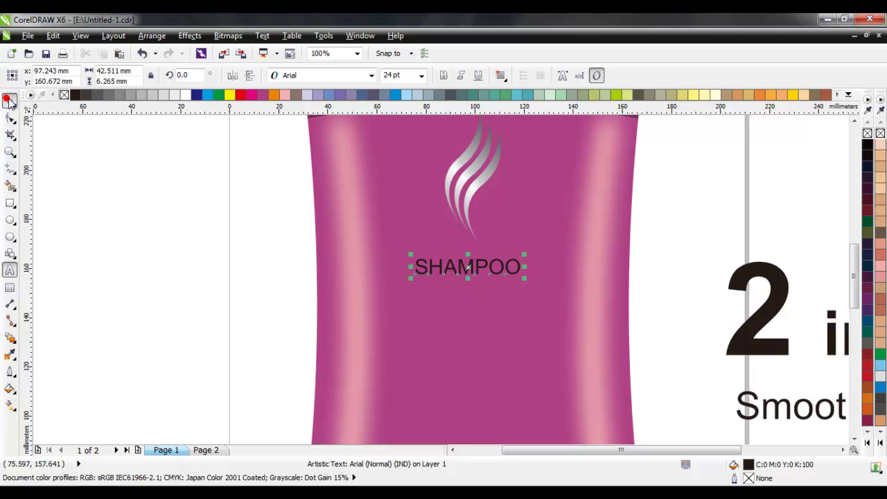
left_click(284, 96)
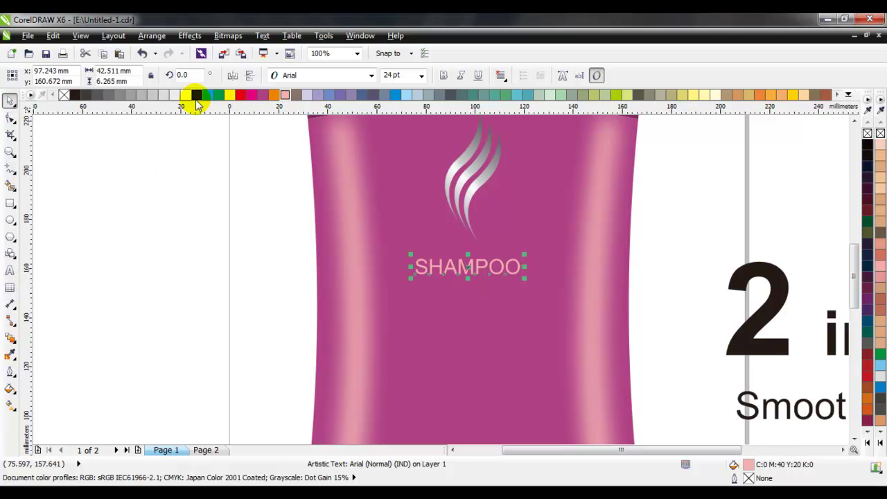
left_click(186, 97)
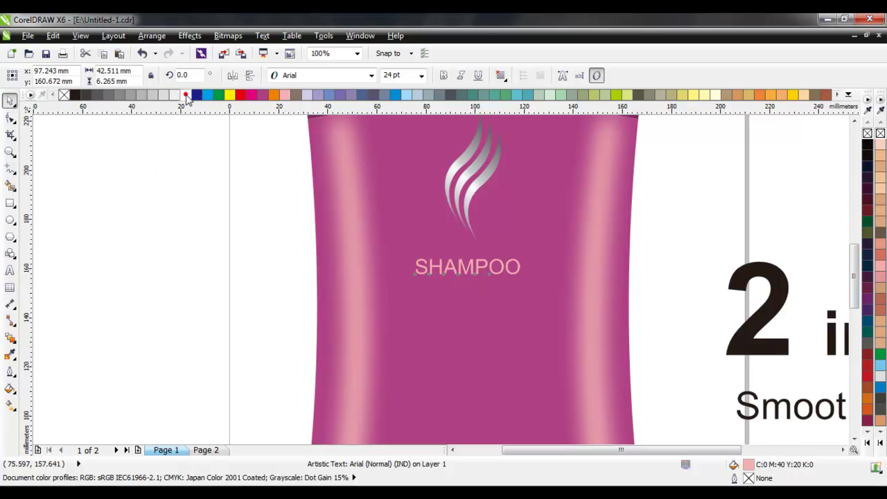
left_click(284, 96)
left_click(475, 185, "shift")
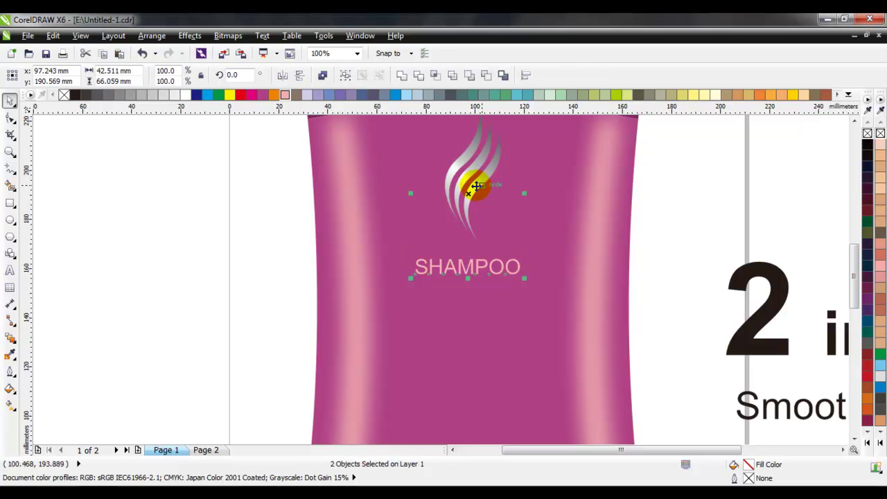
left_click(241, 189)
left_click(473, 268)
left_click_drag(472, 268, 472, 260)
- Move the woman's photo onto the centre of the bottle below SHAMPOO
left_click(301, 255)
scroll(465, 224, "down", 3)
scroll(466, 251, "up", 2)
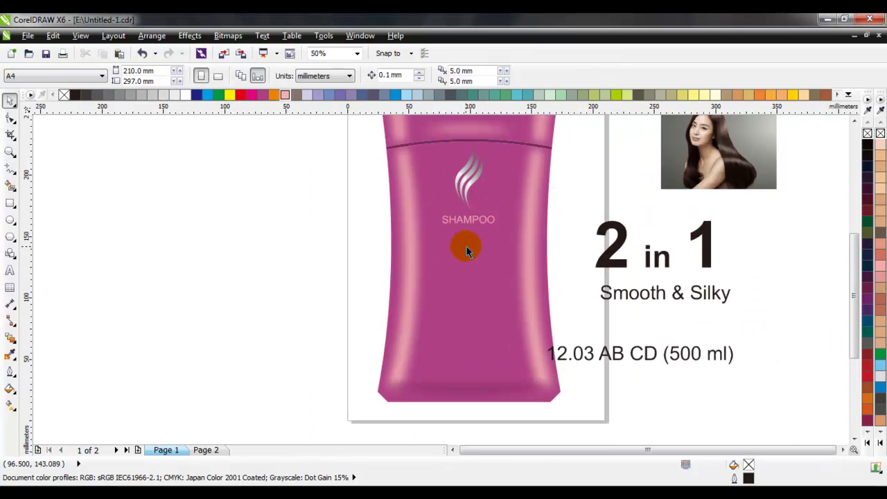
left_click_drag(700, 163, 471, 282)
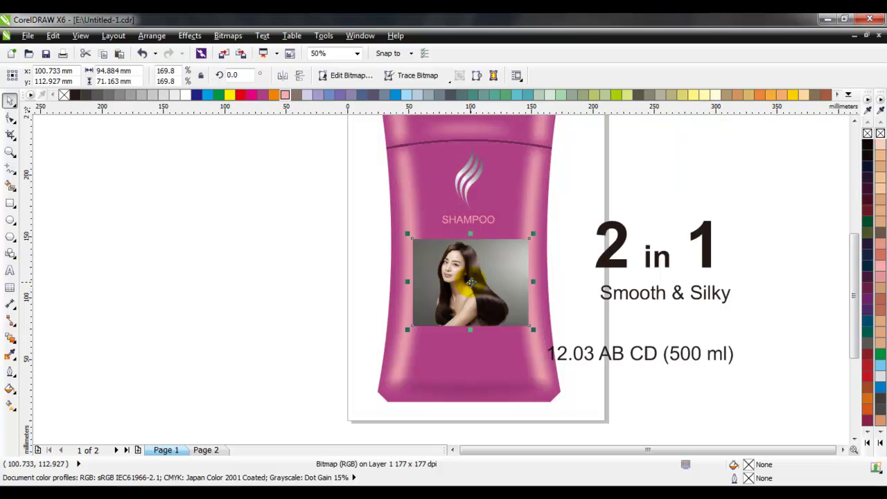
scroll(471, 282, "up", 3)
scroll(305, 224, "down", 2)
scroll(344, 243, "down", 1)
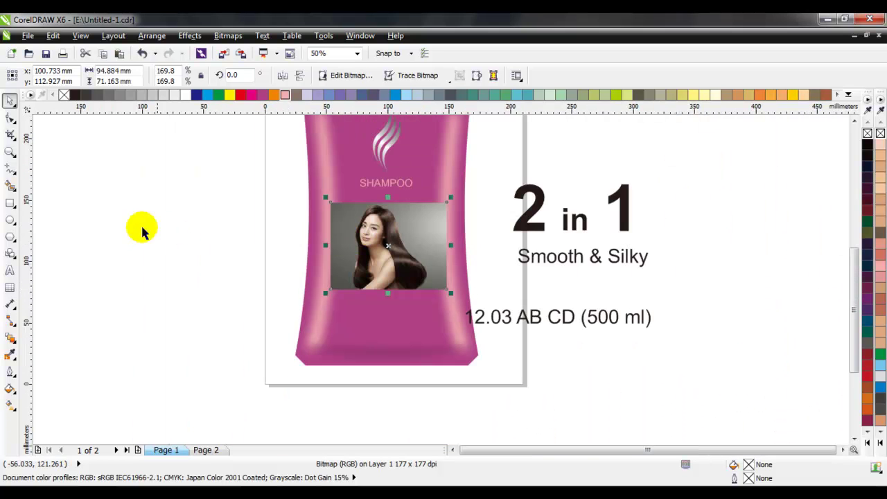
scroll(338, 267, "up", 2)
- Draw an oval over the photo plus a slightly larger oval around it
left_click(7, 218)
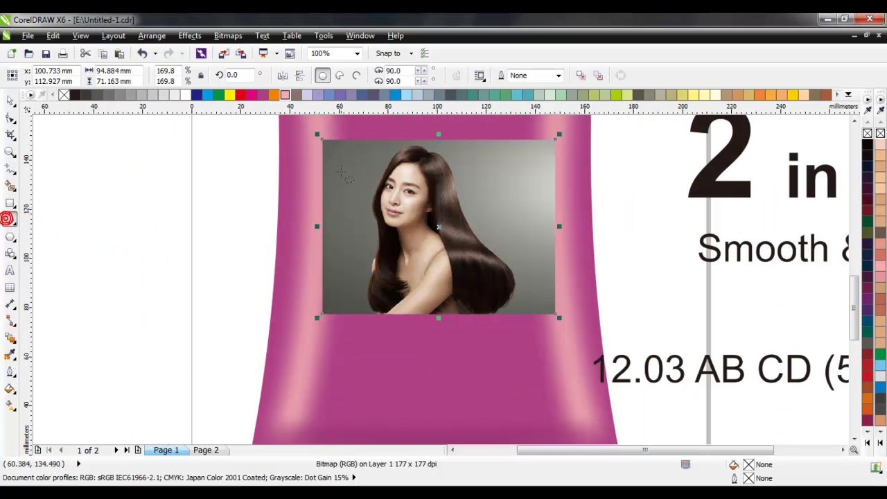
left_click_drag(329, 147, 540, 309)
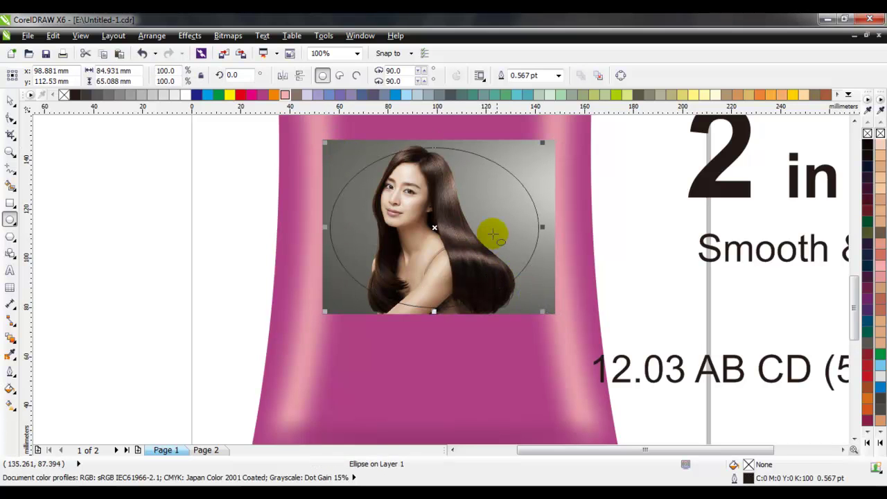
left_click_drag(478, 219, 180, 219)
right_click(420, 223)
left_click(474, 21)
left_click(176, 208)
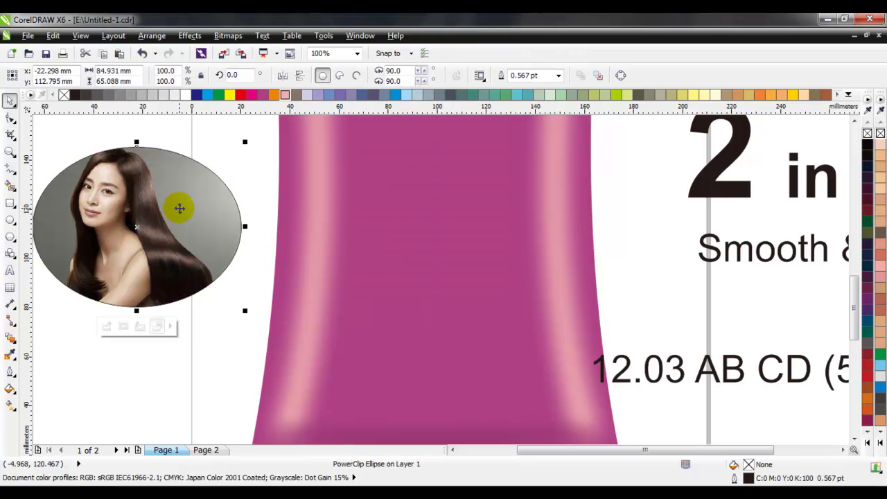
key("ctrl+z")
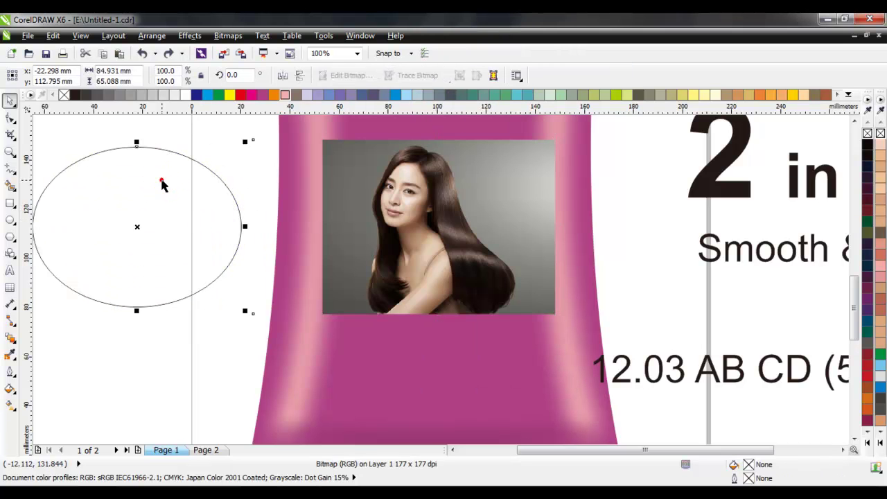
mouse_move(250, 312)
left_mouse_down()
mouse_move(257, 320)
mouse_move(248, 323)
left_mouse_up()
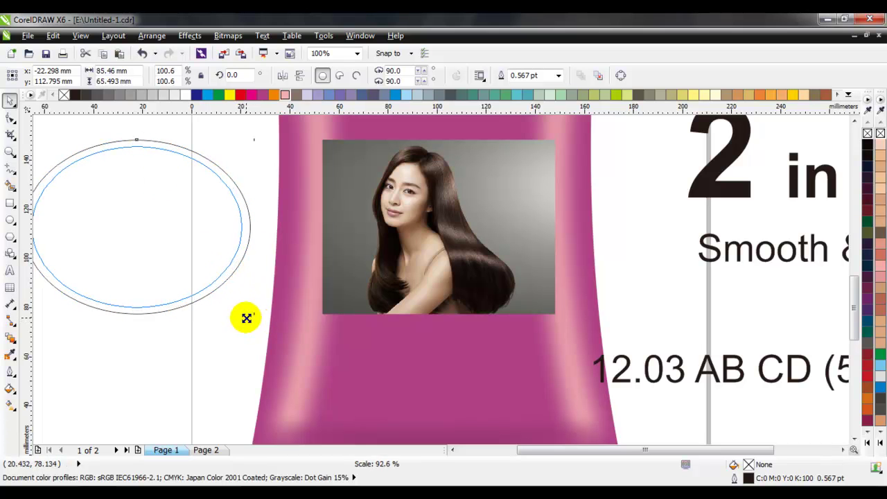
- PowerClip the photo inside the inner oval and centre both ovals on the bottle
right_click(428, 223)
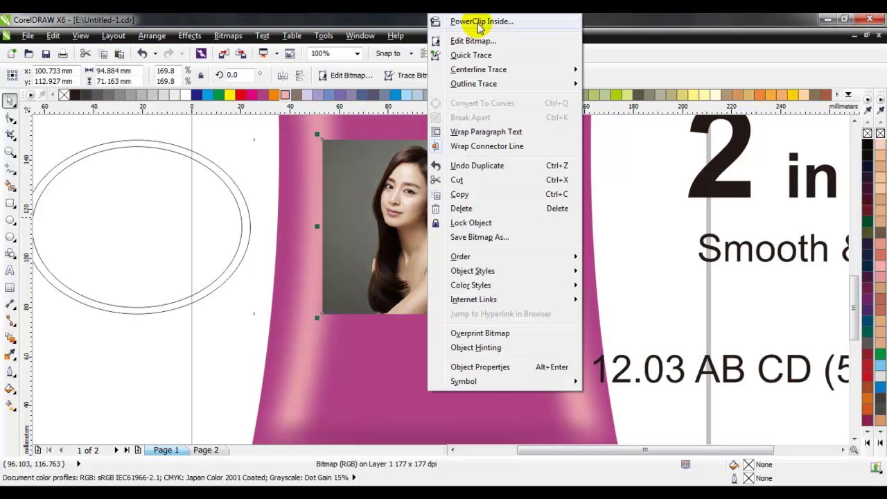
left_click(471, 16)
left_click(187, 208)
left_click(177, 147, "shift")
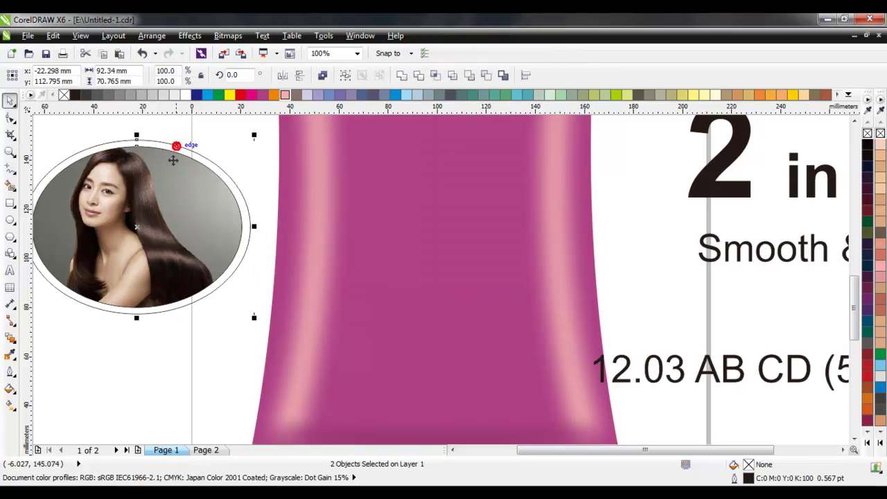
left_click(387, 212, "shift")
key("c")
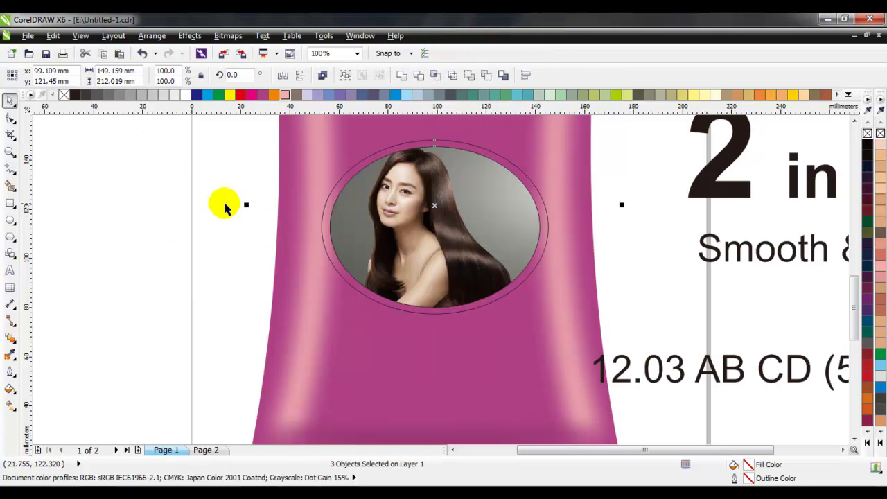
left_click(222, 203)
left_click(853, 123)
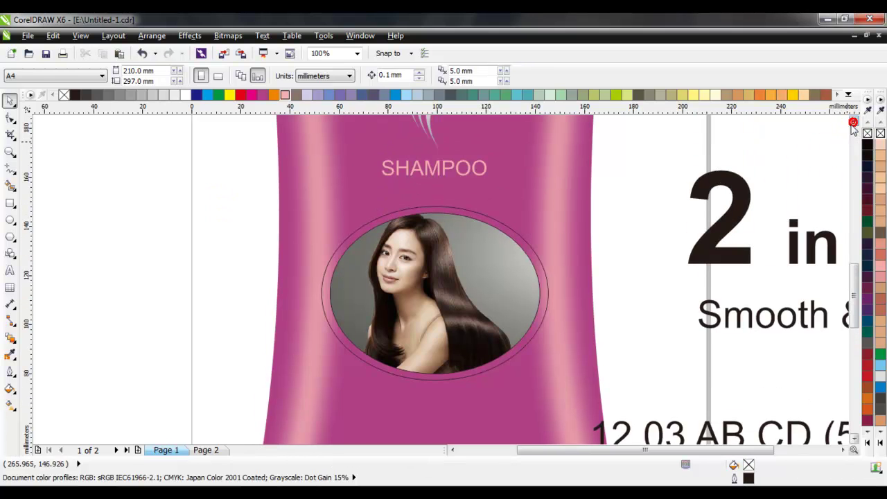
- Give the outer oval a Cylinder - Grey fountain fill
left_click(498, 227)
left_click(9, 388)
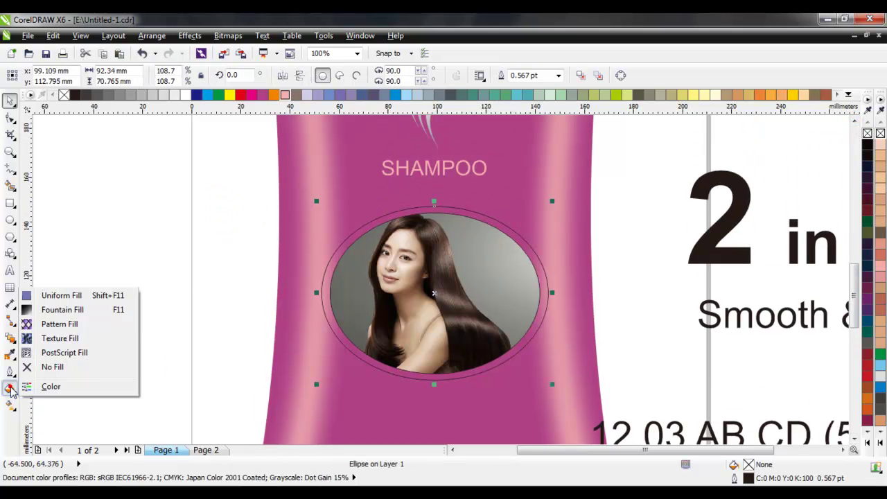
left_click(76, 310)
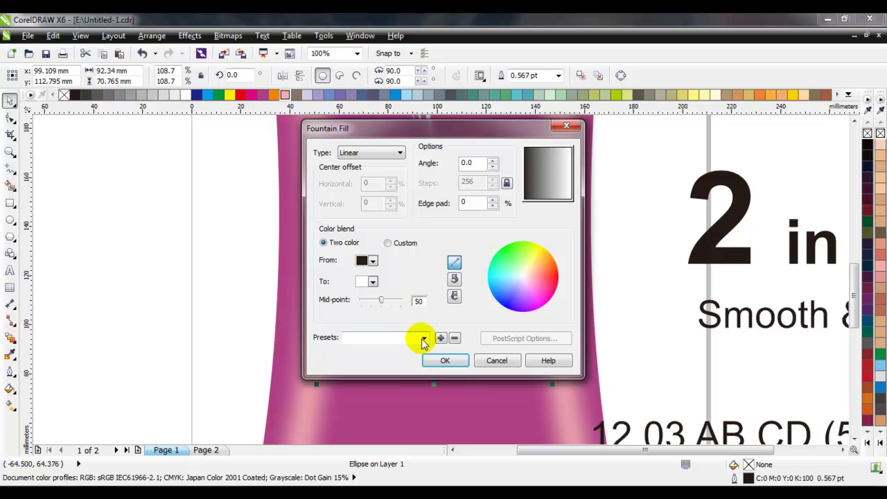
left_click(428, 338)
left_click(422, 178)
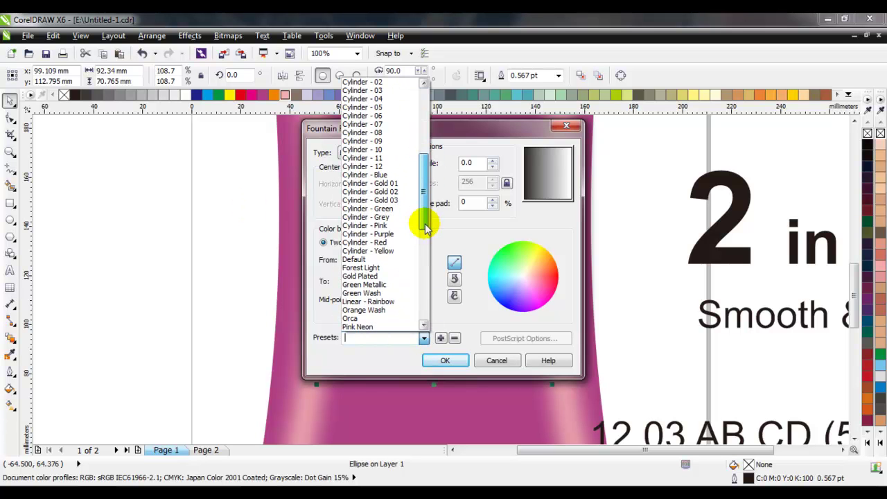
left_click(406, 209)
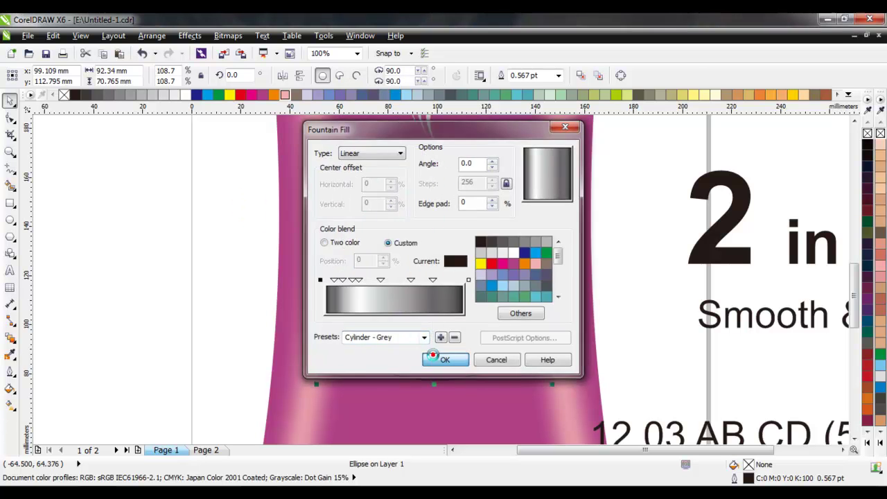
left_click(445, 360)
- Stretch the grey gradient past the oval's right edge with the Interactive Fill tool
left_click(10, 405)
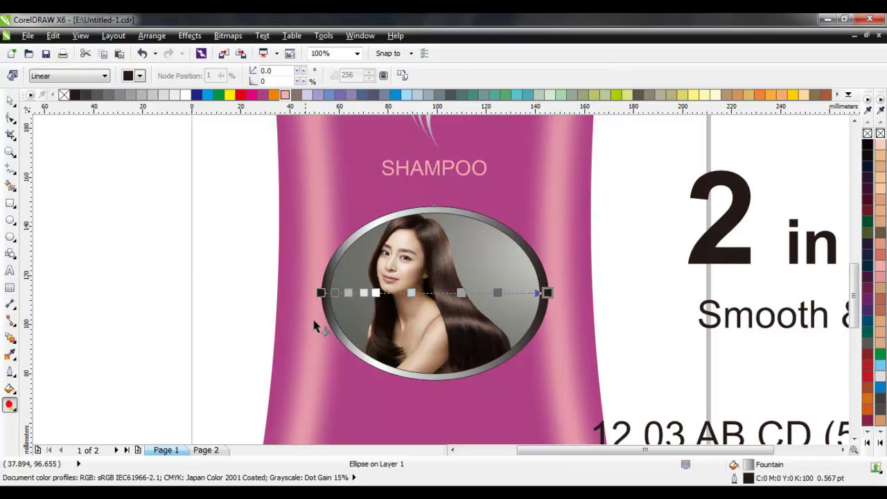
left_click_drag(548, 294, 609, 290)
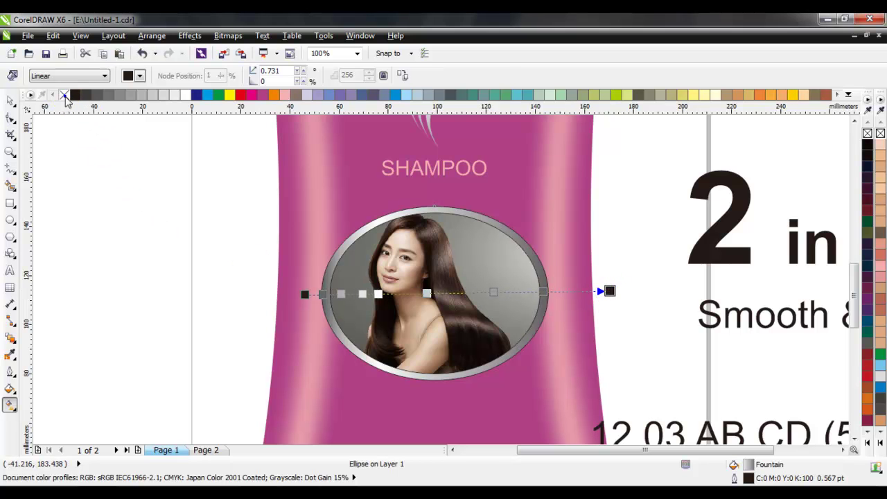
left_click(9, 101)
left_click(99, 164)
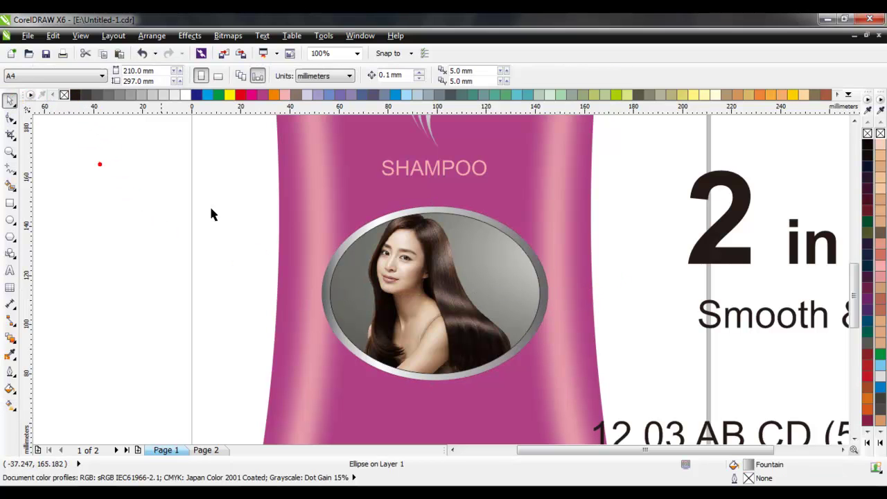
left_click(370, 279)
left_click(142, 208)
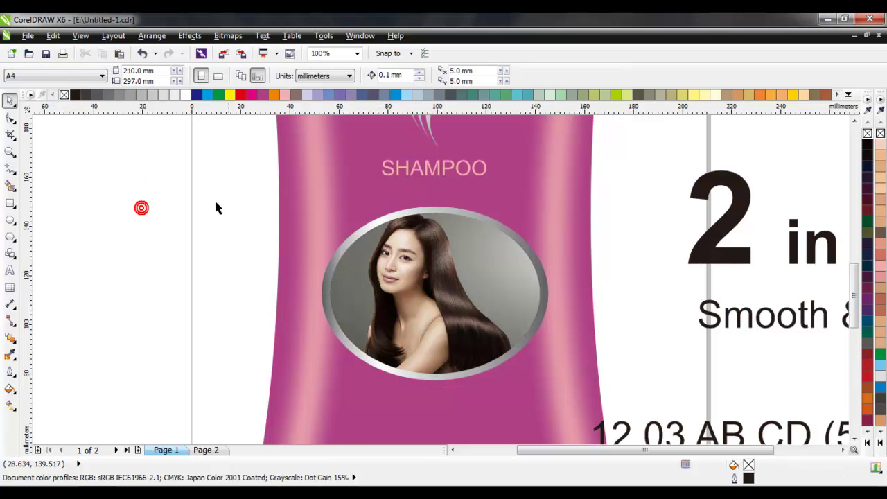
- Group the oval frame with the photo and move the group slightly higher
left_click_drag(578, 408, 308, 194)
left_click(344, 75)
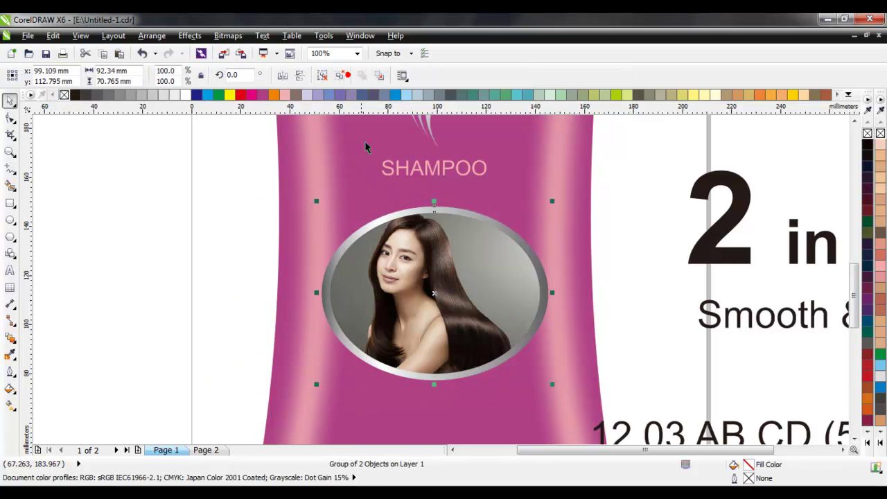
left_click_drag(483, 292, 484, 271)
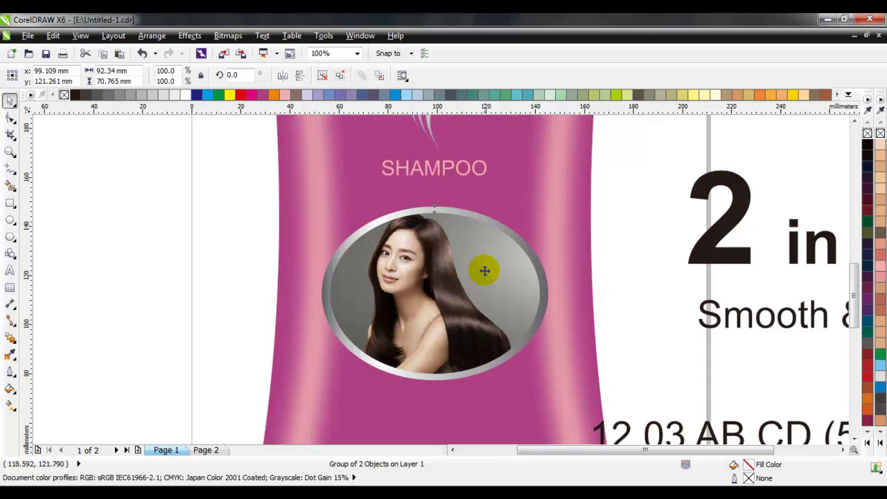
left_click(611, 215)
scroll(458, 222, "down", 1)
scroll(458, 221, "down", 1)
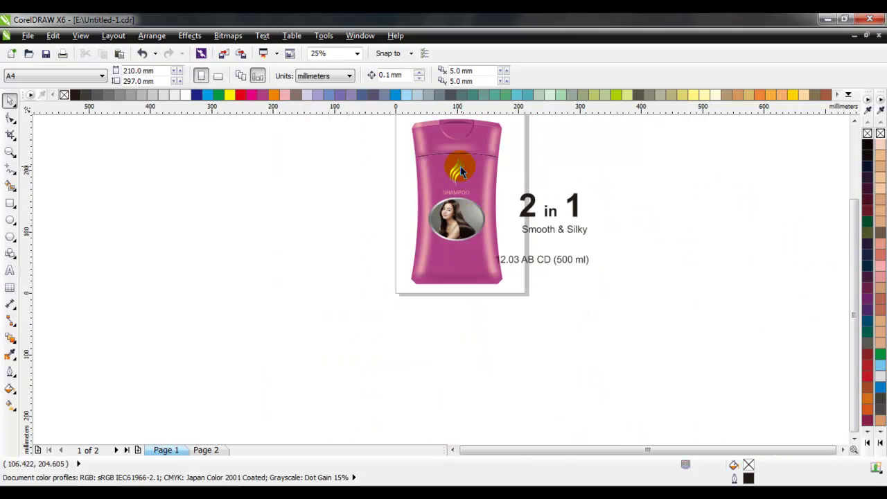
scroll(461, 171, "up", 1)
- Move the logo and SHAMPOO text up, then the oval photo higher on the bottle
left_click_drag(480, 212, 500, 238)
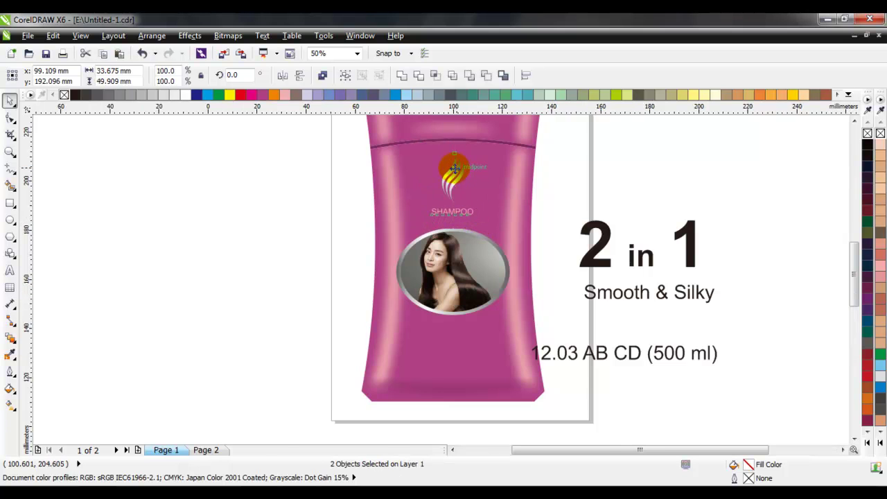
scroll(461, 177, "up", 1)
left_click_drag(461, 177, 461, 164)
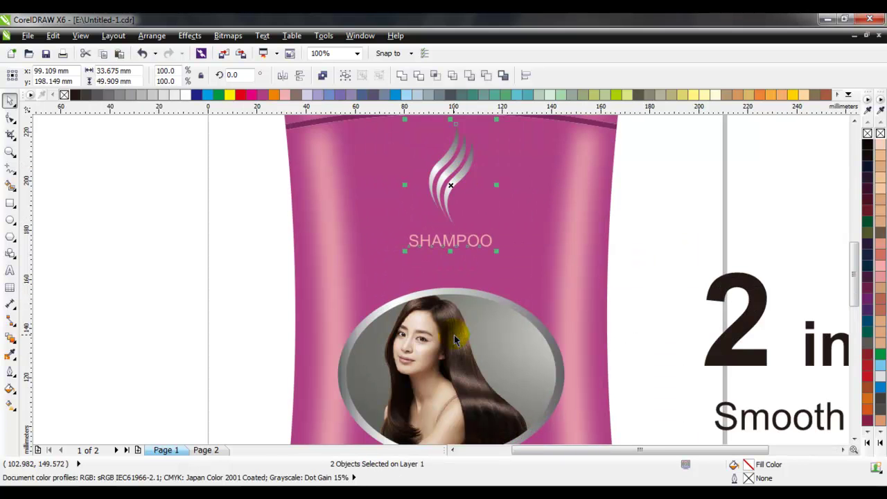
left_click(454, 334)
left_click_drag(431, 297, 438, 268)
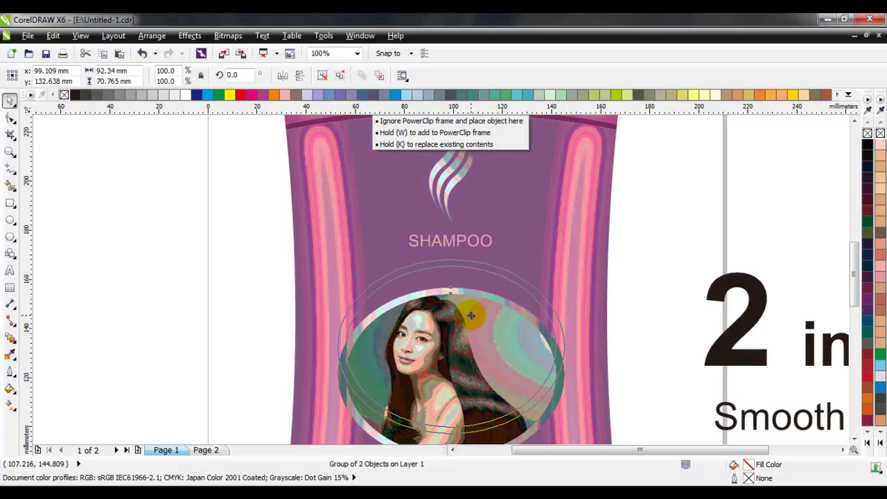
- Nudge the logo, SHAMPOO text and oval photo together slightly higher
scroll(496, 283, "down", 2)
left_click(530, 255)
scroll(469, 316, "up", 1)
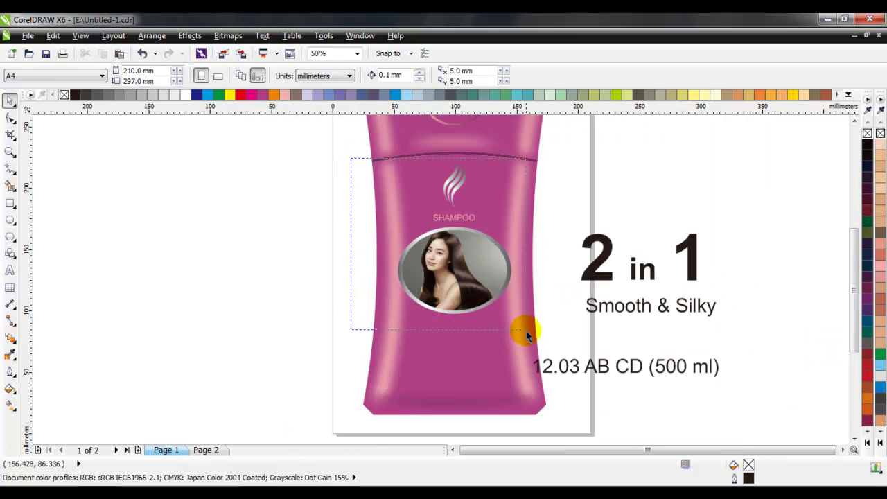
left_click_drag(351, 158, 526, 331)
left_click_drag(478, 269, 479, 266)
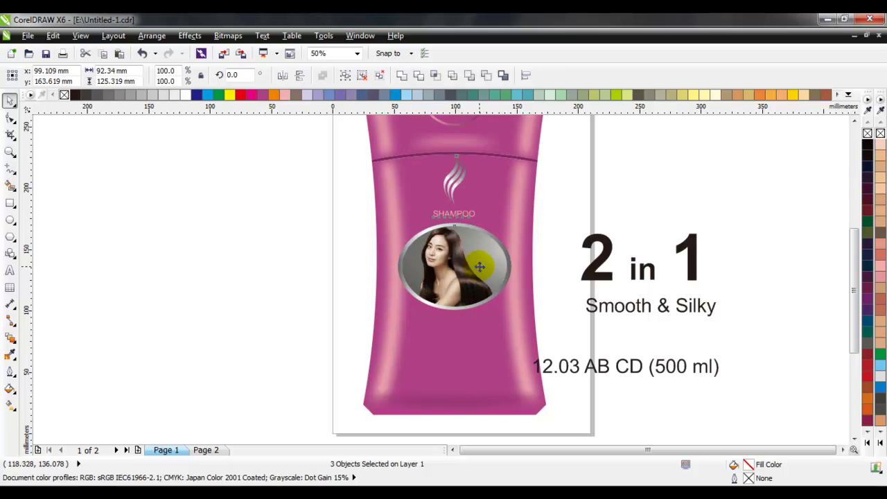
- Place 2 in 1 below the photo, shrink it and colour it light pink
left_click(292, 285)
left_click_drag(599, 269, 416, 338)
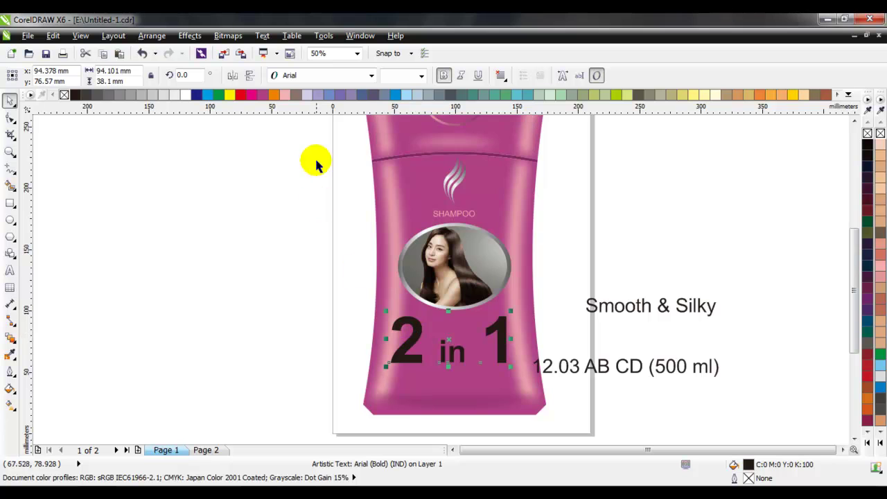
left_click(422, 76)
left_click(421, 75)
left_click(391, 326)
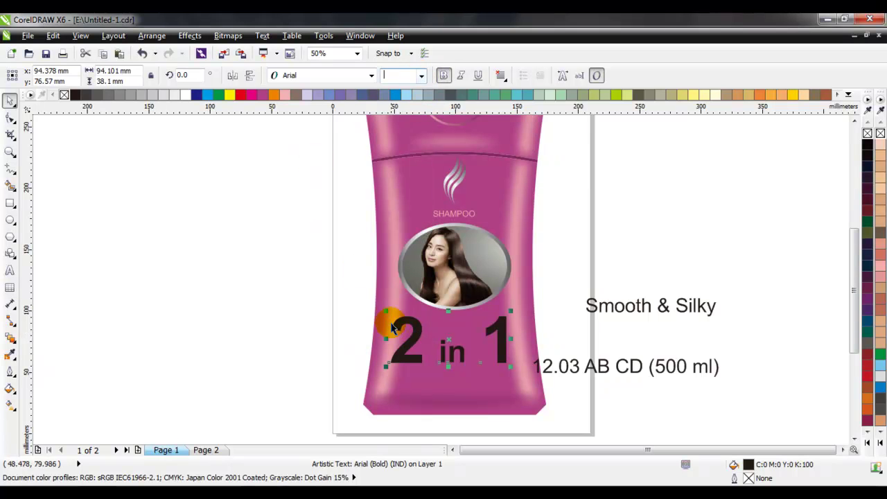
mouse_move(388, 312)
left_mouse_down()
mouse_move(446, 335)
mouse_move(475, 328)
left_mouse_up()
left_click(285, 95)
left_click(462, 344)
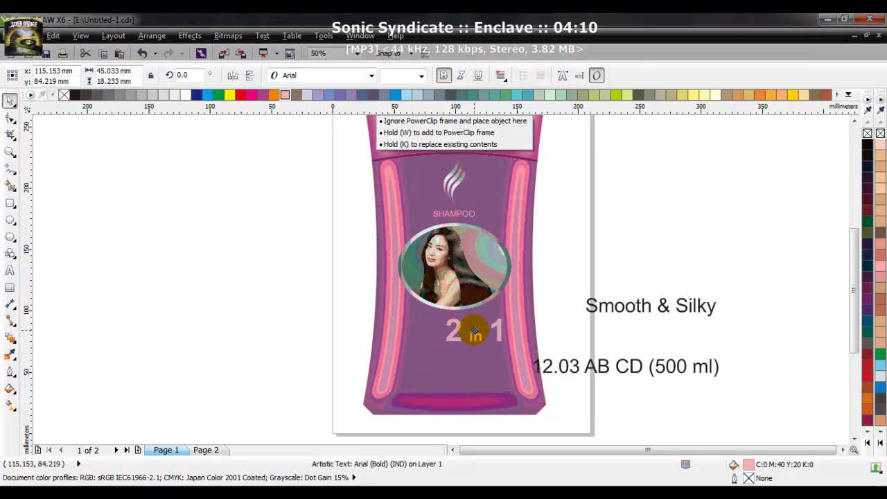
- Move Smooth & Silky onto the bottle and set it to 36 pt
mouse_move(595, 312)
left_mouse_down()
mouse_move(413, 365)
mouse_move(415, 352)
left_mouse_up()
left_click(420, 75)
left_click(403, 218)
left_click(456, 323, "shift")
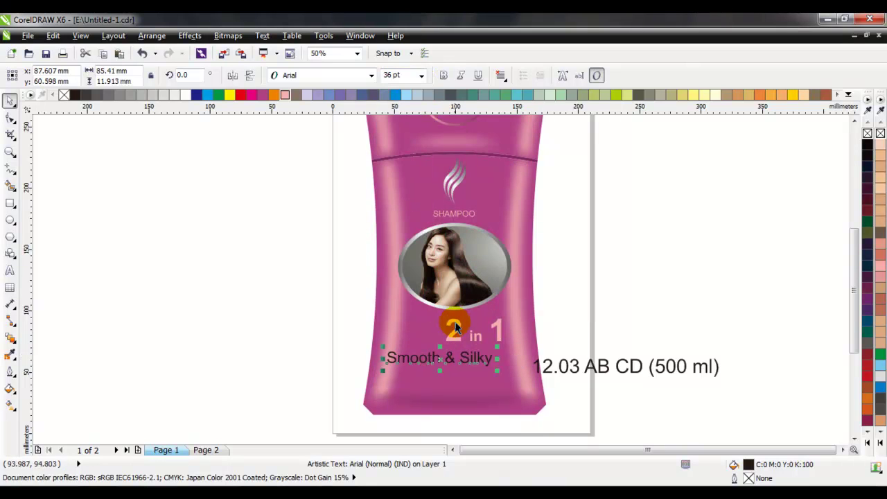
left_click(321, 331)
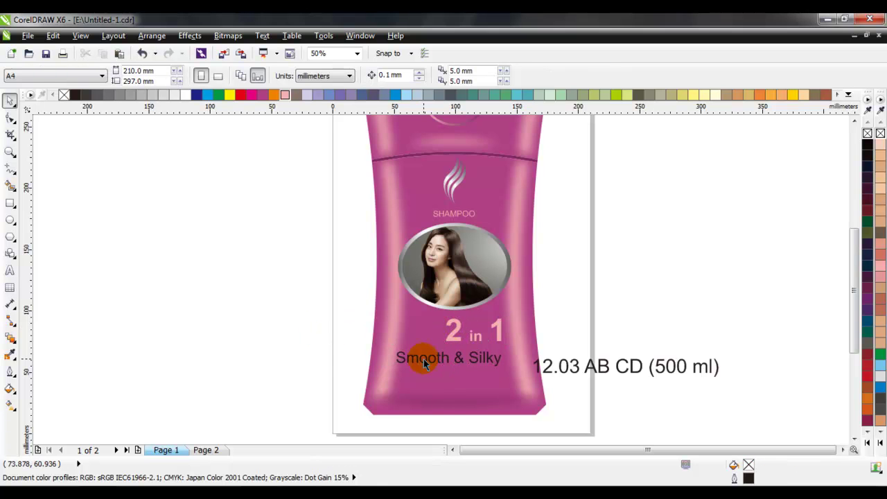
left_click(416, 357)
- Colour Smooth & Silky light pink and move it up just under 2 in 1
left_click_drag(460, 374, 509, 361)
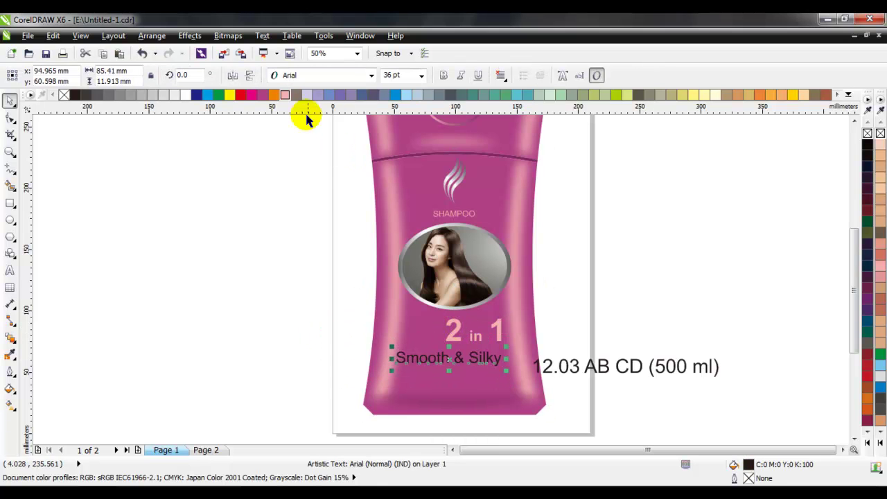
left_click(285, 94)
left_click(288, 268)
scroll(466, 354, "up", 1)
scroll(467, 355, "up", 1)
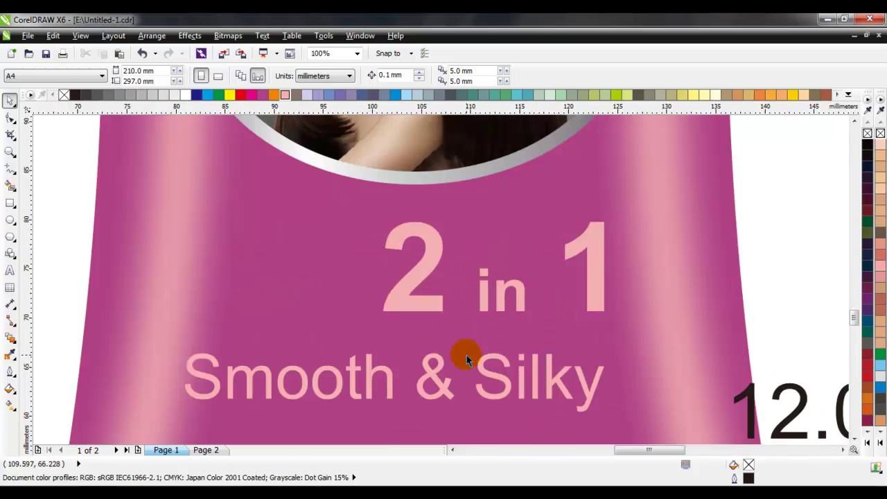
scroll(465, 355, "up", 1)
left_click(404, 391)
left_click_drag(403, 391, 405, 341)
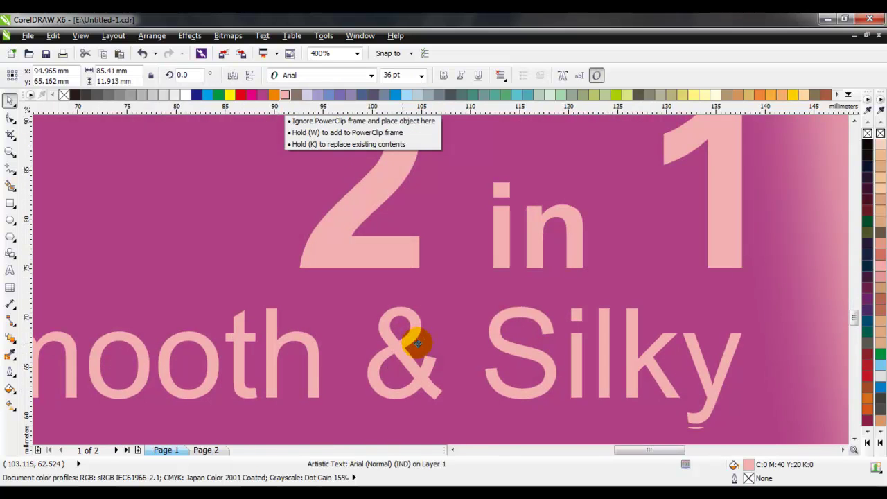
- Set the 12.03 AB CD (500 ml) text to 24 pt and centre it on the bottle
scroll(479, 319, "down", 3)
scroll(505, 307, "down", 1)
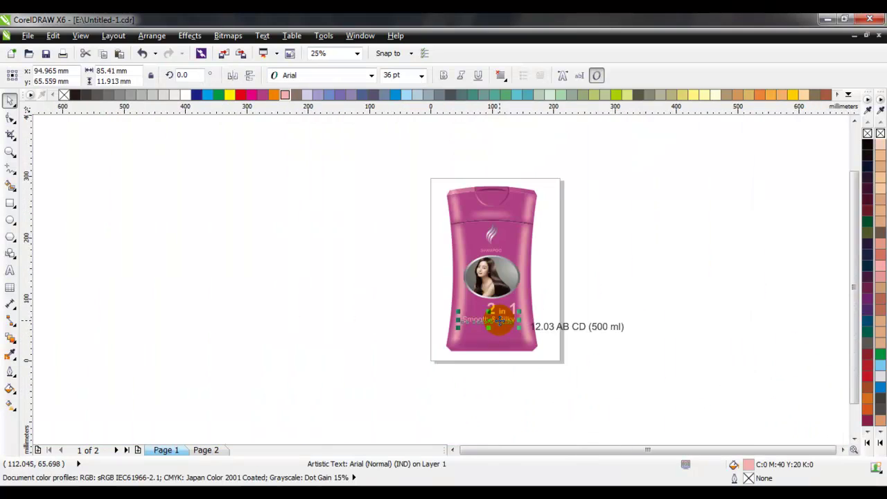
scroll(511, 317, "up", 1)
left_click(619, 305)
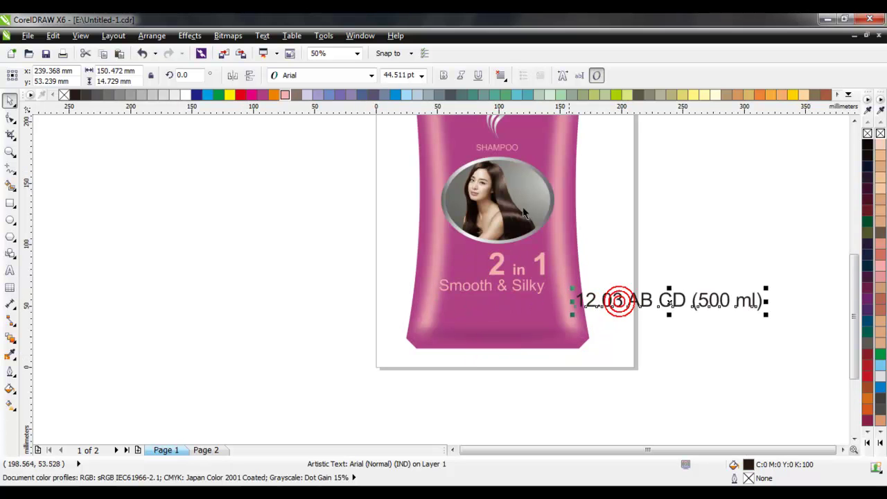
left_click(421, 75)
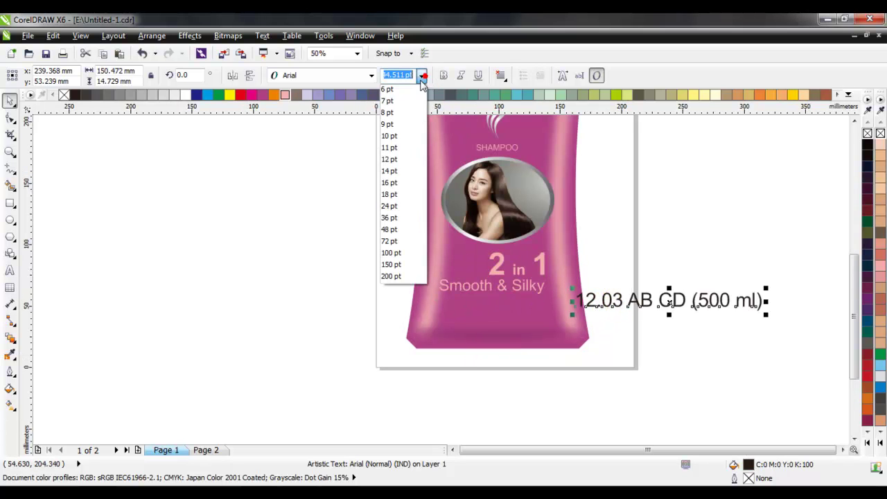
left_click(396, 202)
left_click(493, 332)
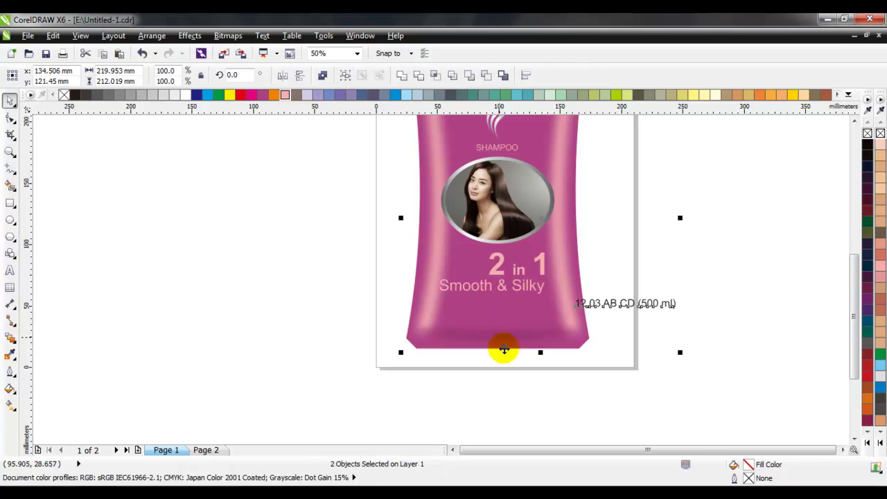
key("c")
left_click(525, 356)
- Move the volume text down near the bottle's base and zoom out to the page
left_click(527, 306)
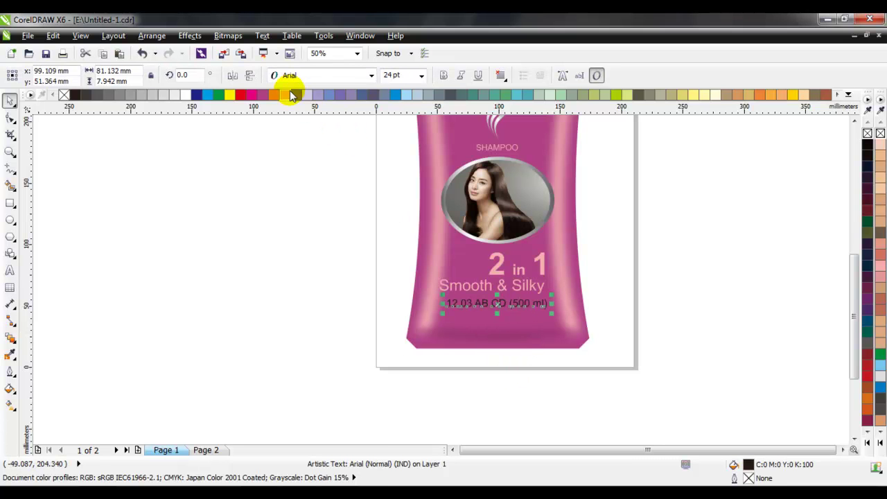
scroll(511, 351, "up", 2)
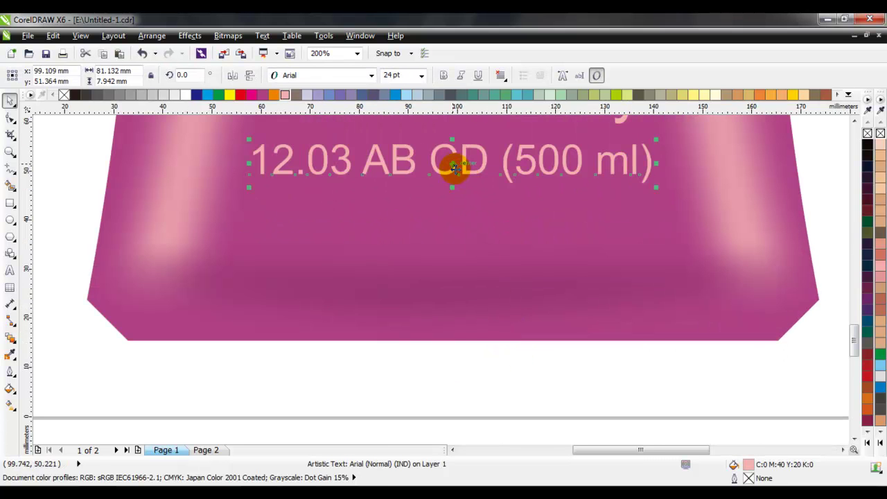
left_click_drag(452, 166, 452, 286)
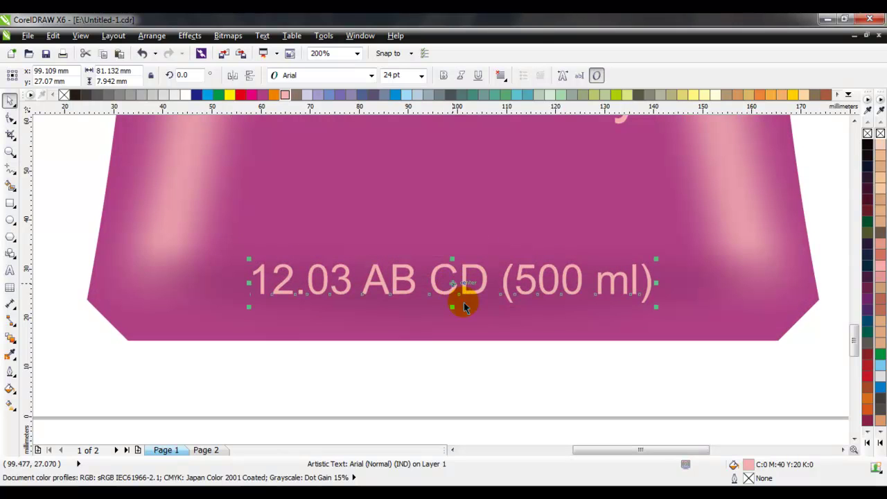
left_click(494, 369)
key("shift+F4")
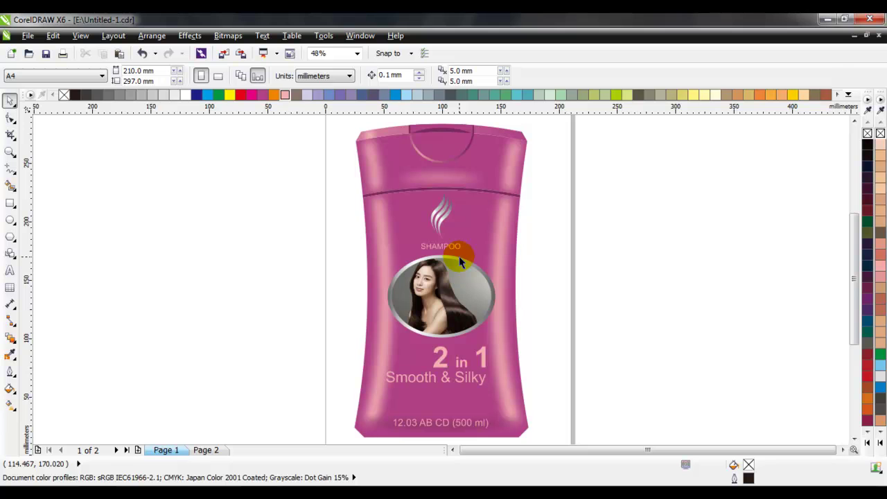
- Start new 14 pt text to the right of SHAMPOO for the TM mark
scroll(445, 213, "up", 2)
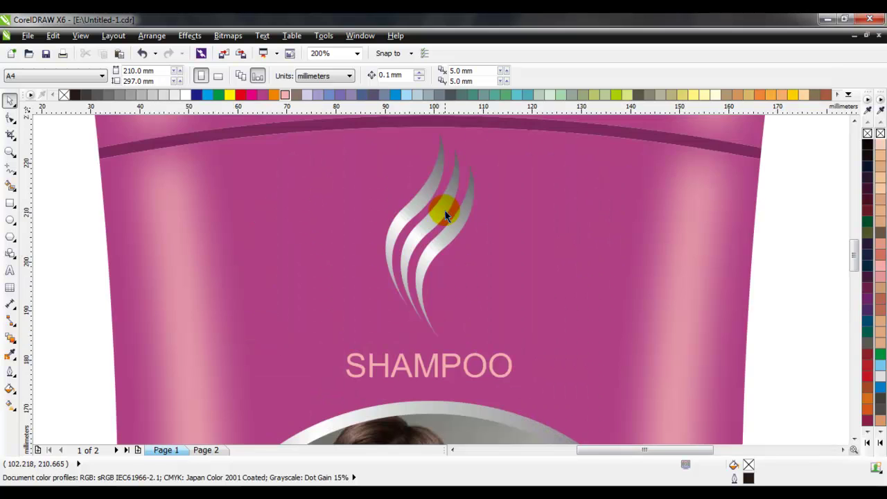
scroll(469, 232, "down", 1)
scroll(469, 290, "up", 2)
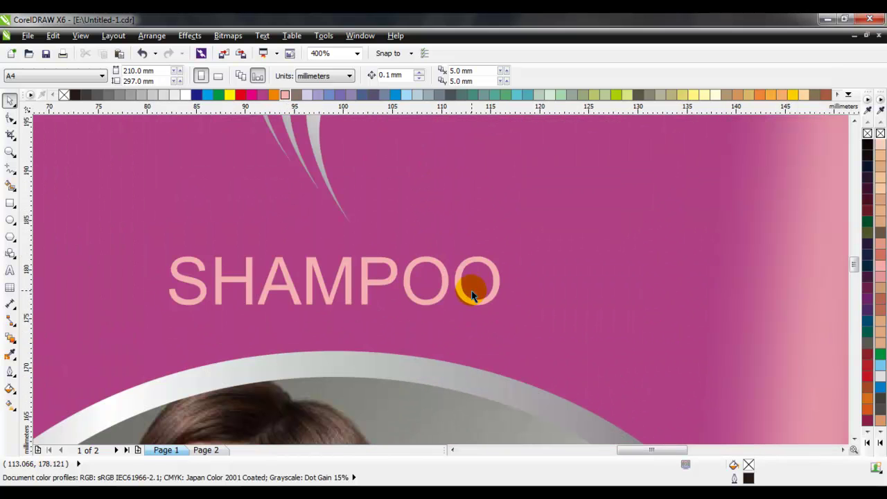
left_click(10, 270)
left_click(554, 271)
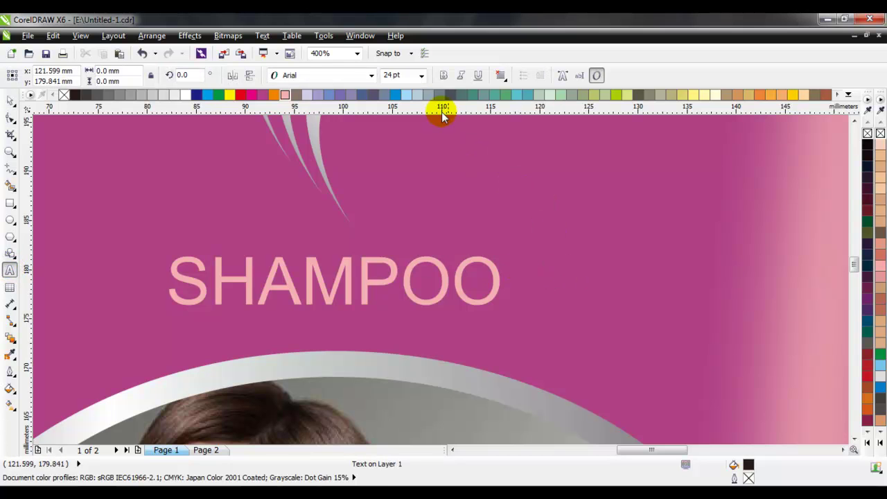
left_click(422, 74)
left_click(402, 169)
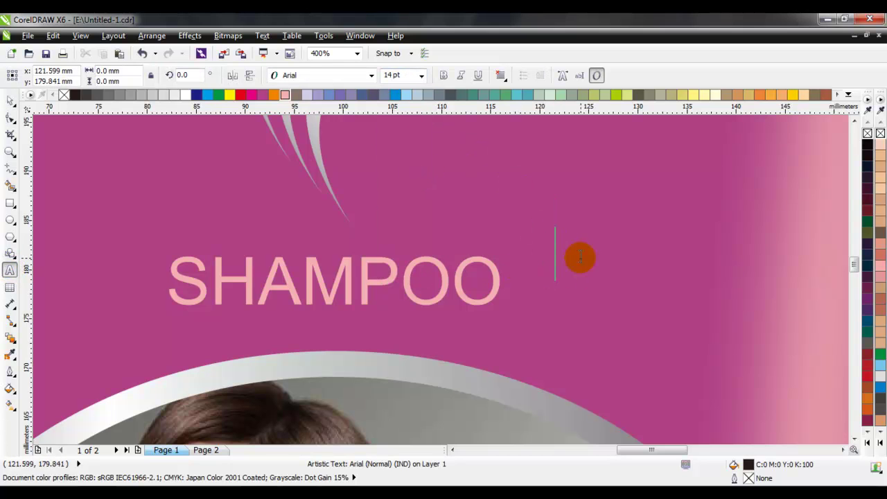
type("TM")
- Colour the TM mark light pink and shrink it to superscript size beside SHAMPOO
left_click(589, 260)
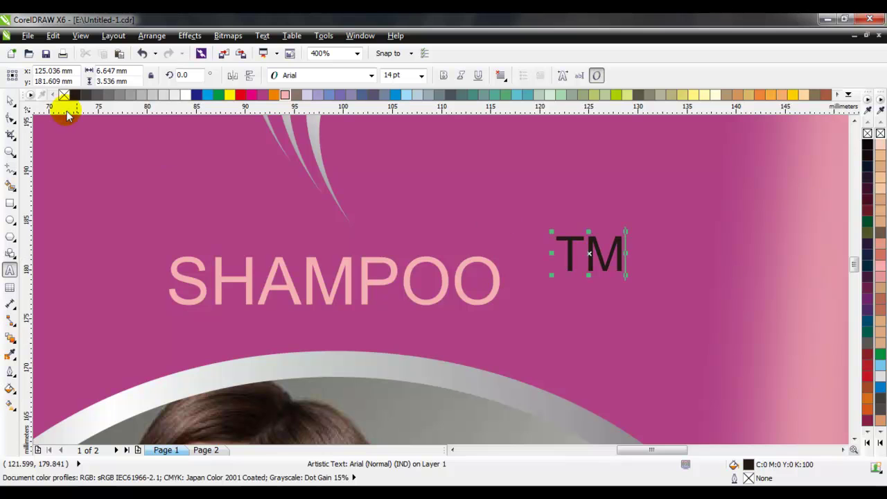
key("ctrl+space")
left_click(285, 94)
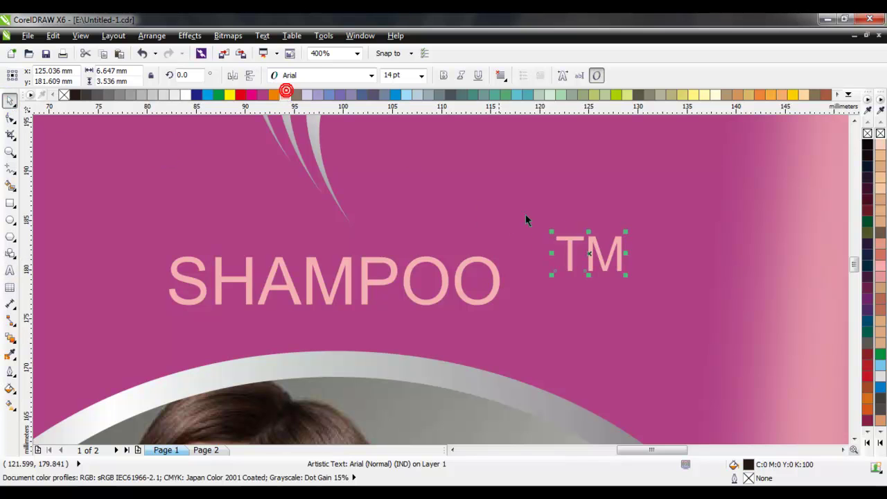
mouse_move(626, 231)
left_mouse_down()
mouse_move(544, 264)
mouse_move(532, 258)
mouse_move(551, 279)
left_mouse_up()
key("F4")
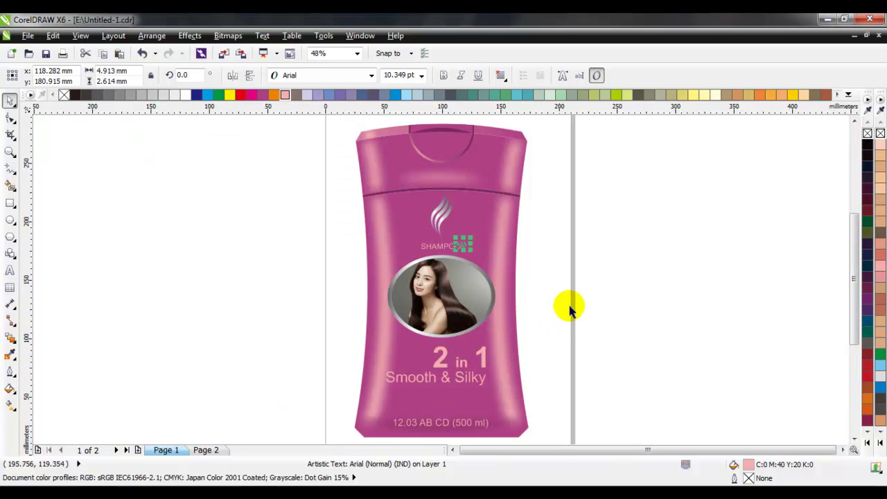
left_click(608, 279)
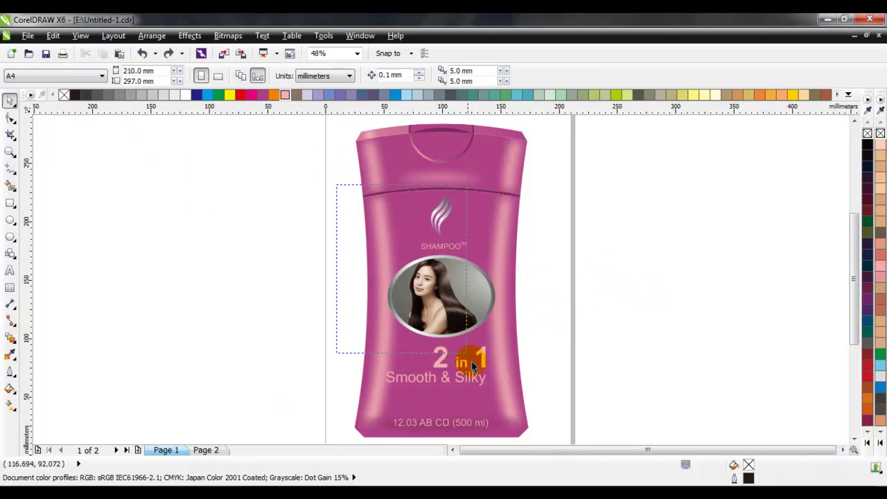
- Move the label artwork off to the right and stretch the bottle taller
left_click_drag(472, 366, 510, 440)
left_click_drag(450, 277, 630, 280)
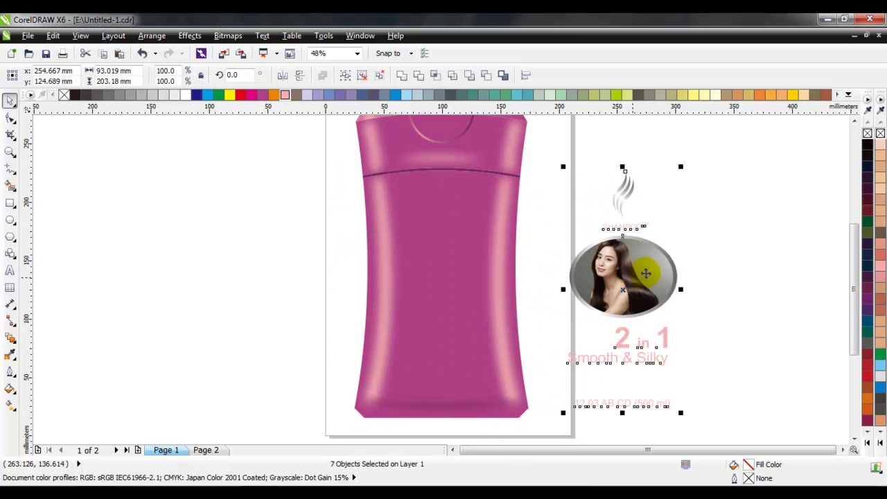
left_click(659, 246)
scroll(497, 201, "down", 2)
left_click(470, 165)
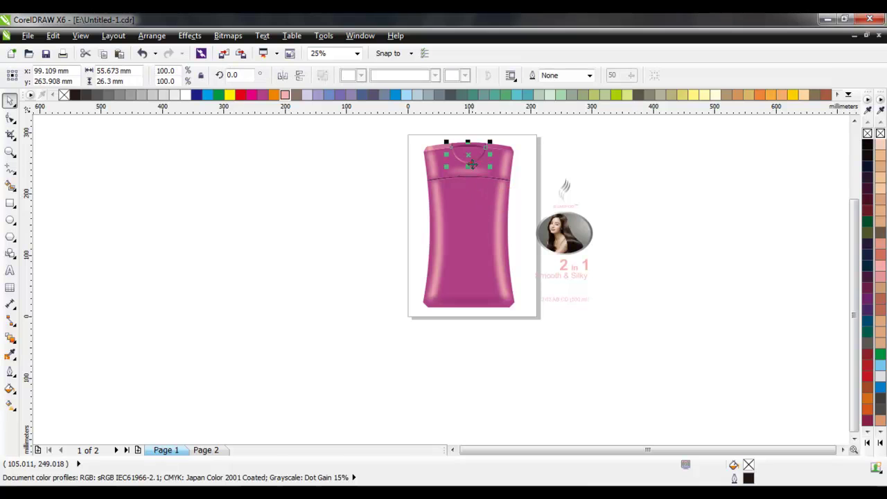
left_click_drag(521, 310, 468, 334)
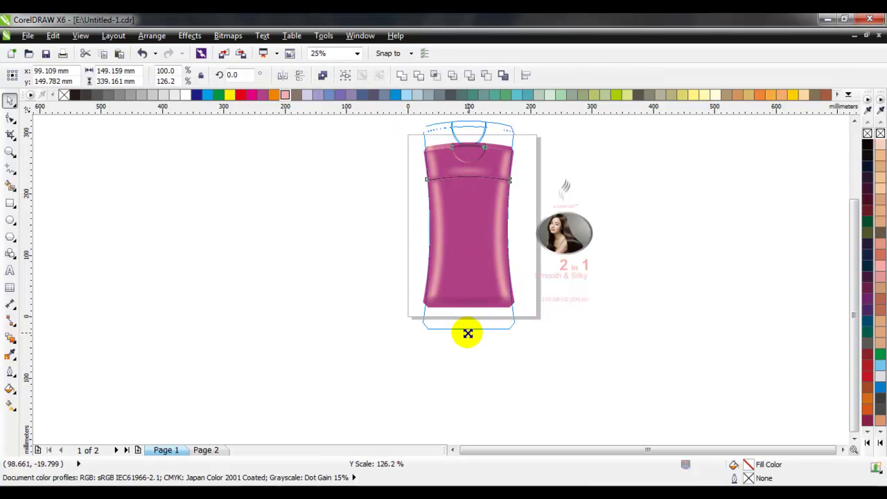
left_click(575, 303)
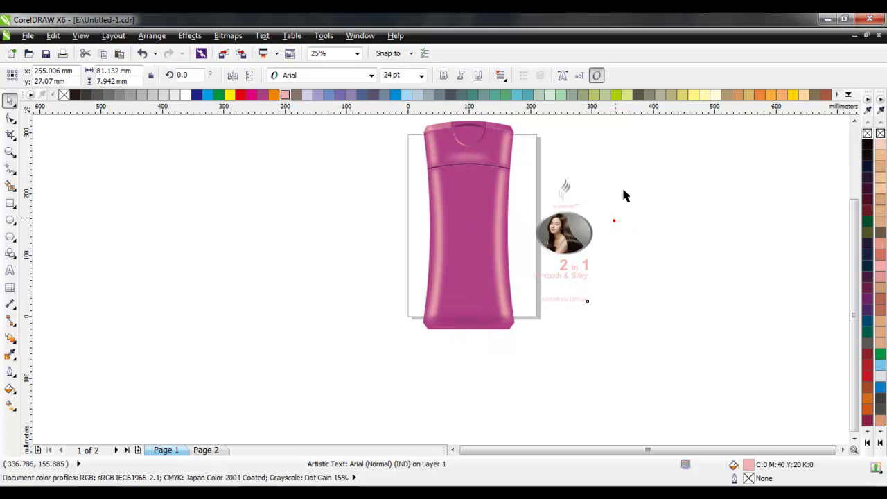
- Re-centre all the label artwork horizontally on the stretched bottle
left_click_drag(631, 151, 549, 282)
left_click_drag(519, 312, 514, 316)
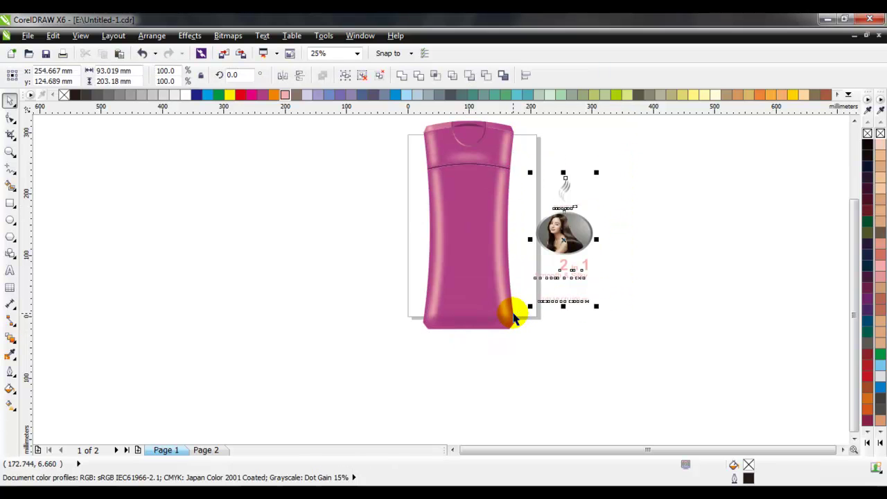
left_click(474, 279, "shift")
key("c")
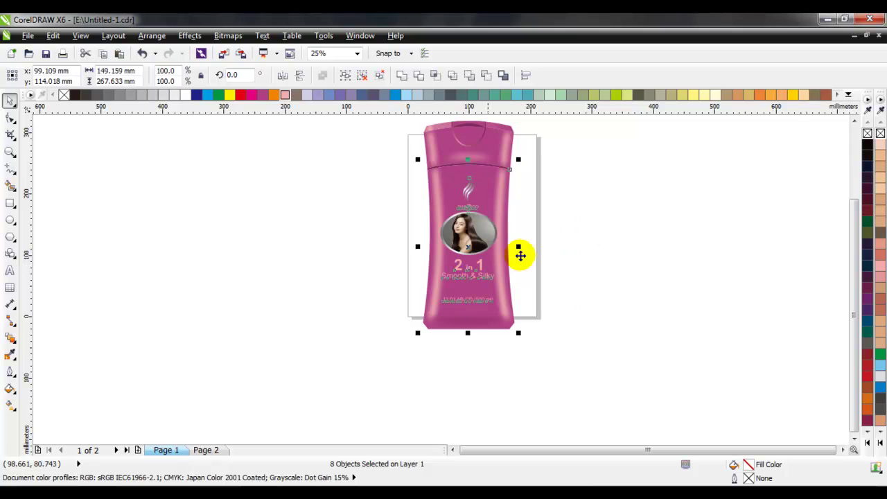
left_click(572, 246)
- Move the 12.03 AB CD (500 ml) volume text down near the bottle's base
scroll(520, 278, "up", 1)
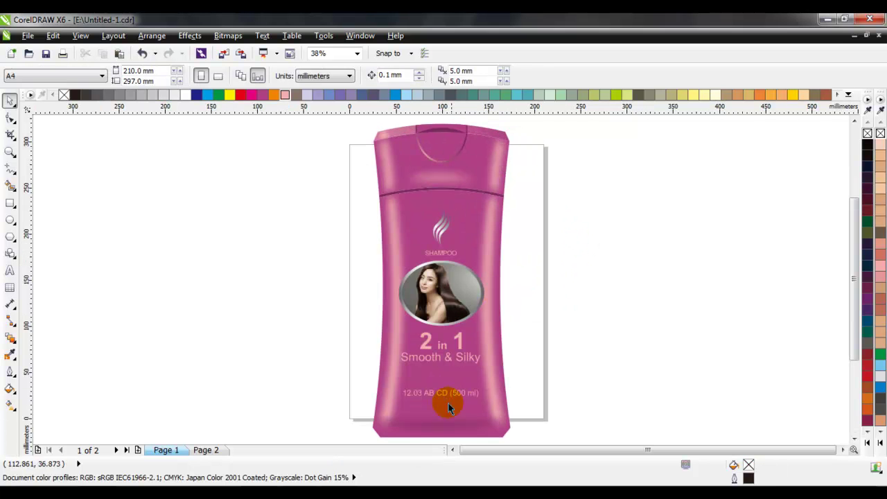
left_click(436, 397)
left_click(331, 370)
left_click(433, 393)
left_click(434, 393)
left_click_drag(434, 399, 433, 419)
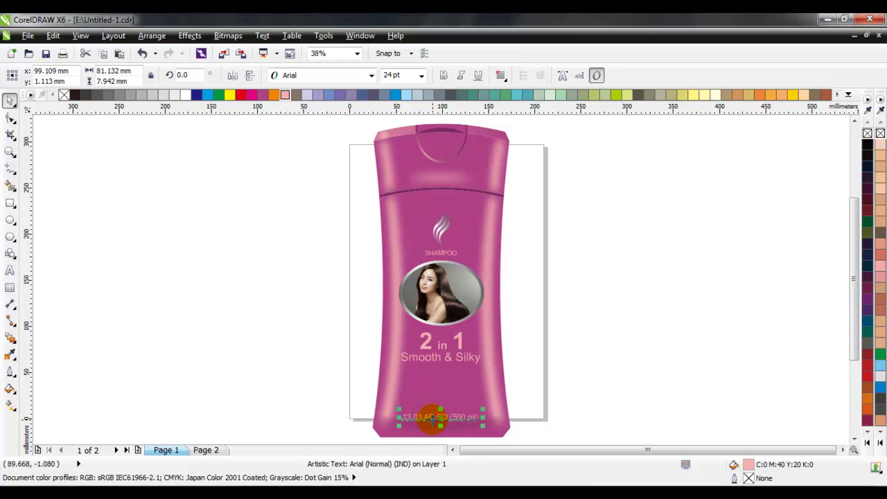
key("Escape")
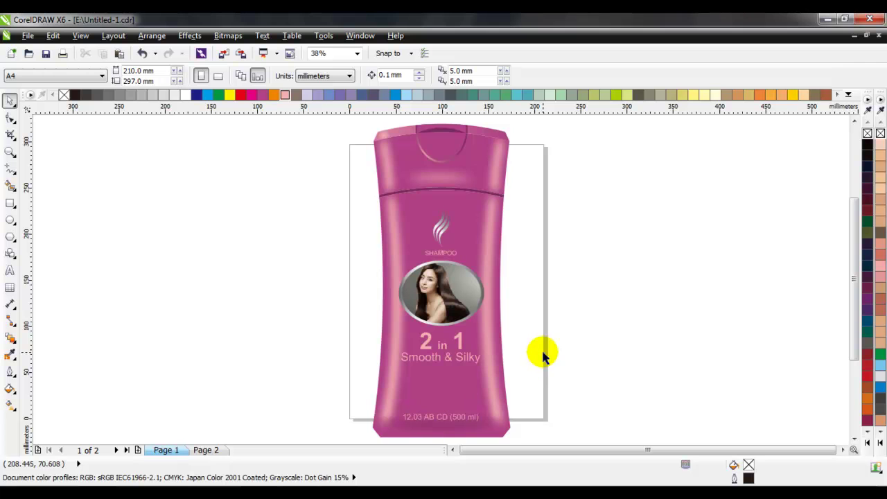
- Right-align the 2 in 1 line with Smooth & Silky
left_click(461, 339)
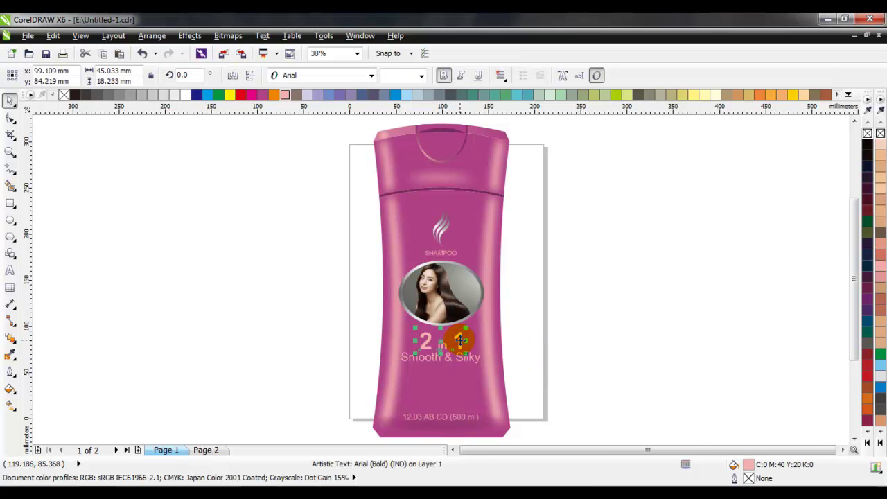
scroll(460, 340, "up", 2)
left_click(470, 378, "shift")
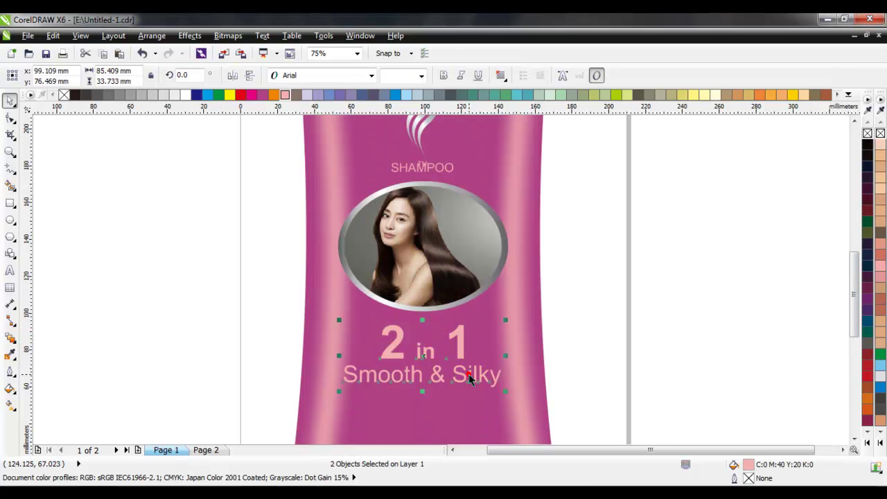
key("r")
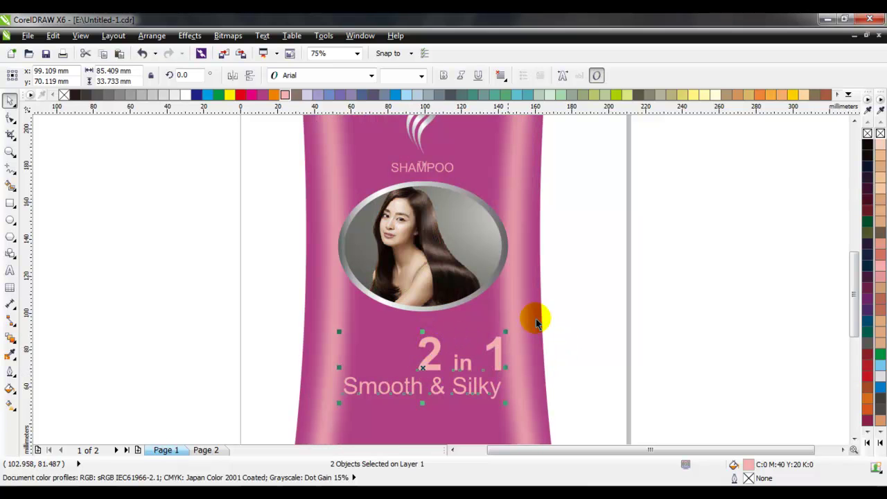
left_click(560, 309)
- Shift the 2 in 1 and Smooth & Silky lines and the oval photo lower on the bottle
scroll(447, 312, "down", 2)
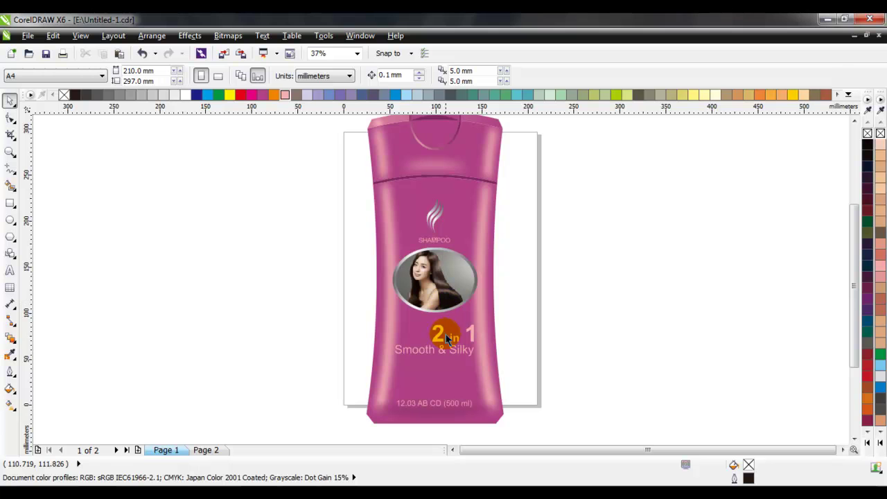
left_click_drag(525, 318, 378, 370)
scroll(378, 369, "up", 2)
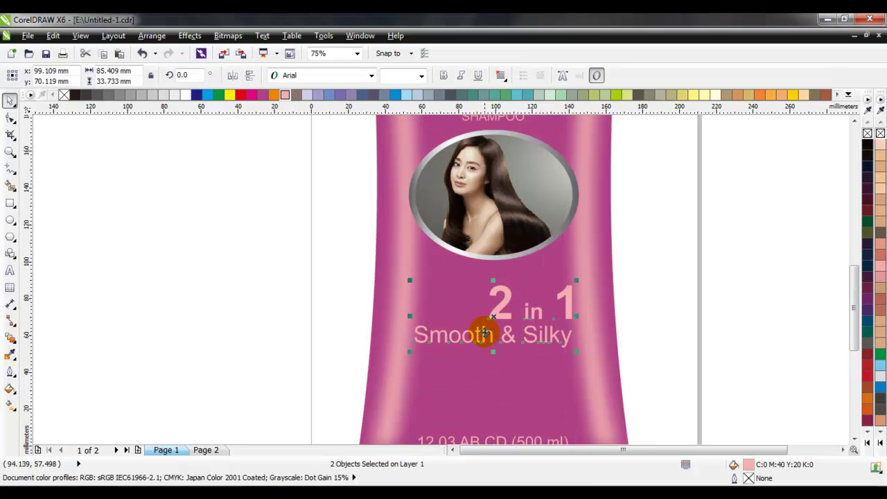
left_click_drag(499, 326, 499, 344)
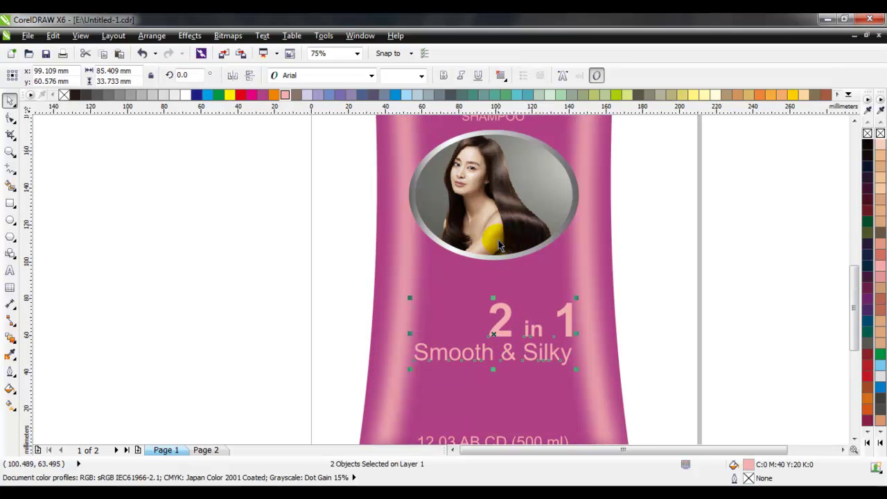
left_click(497, 222)
left_click_drag(504, 163, 504, 186)
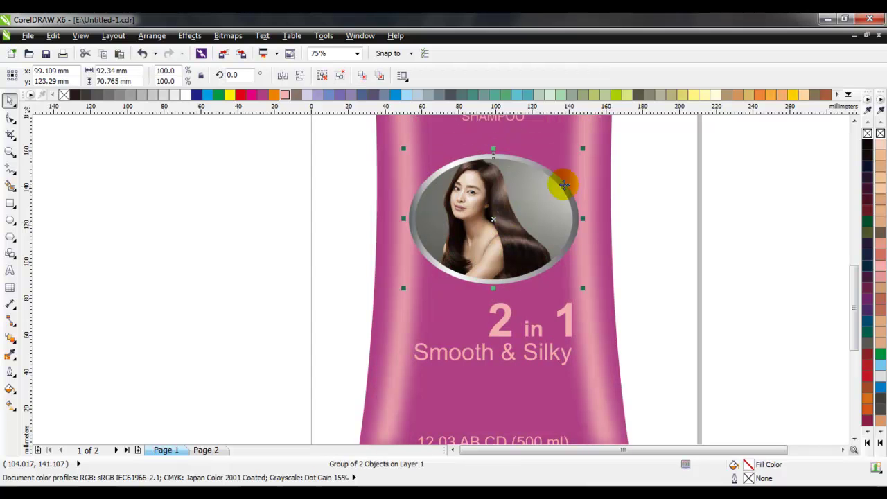
left_click(647, 185)
scroll(560, 170, "up", 1)
- Place the TM mark at the upper right of the SHAMPOO text
scroll(560, 170, "up", 2)
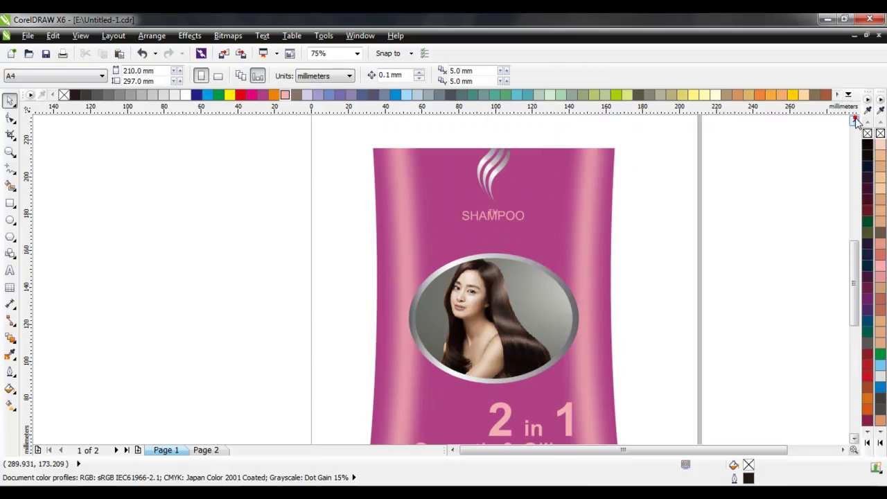
scroll(561, 170, "up", 3)
left_click_drag(318, 180, 545, 309)
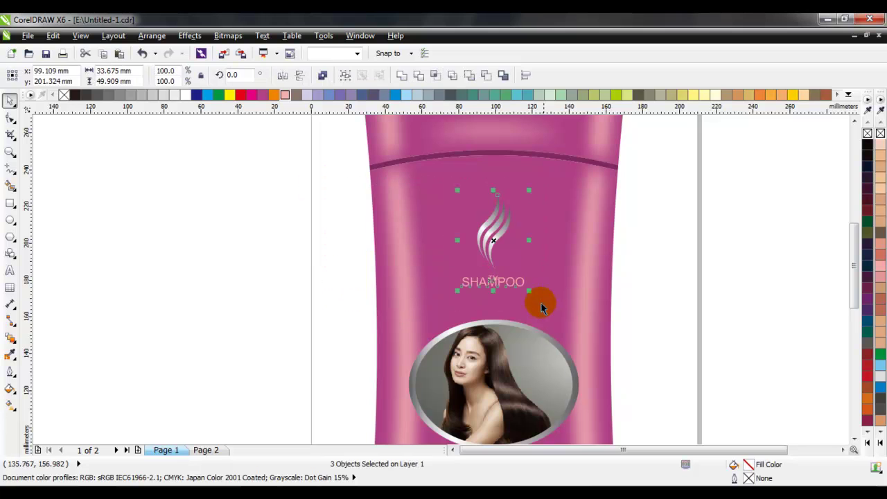
left_click(666, 288)
scroll(520, 281, "up", 5)
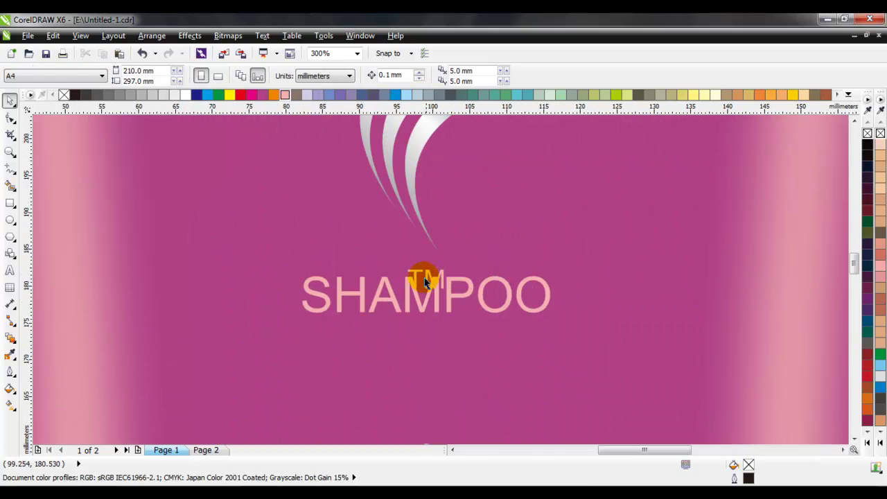
left_click_drag(414, 278, 557, 278)
scroll(559, 278, "down", 3)
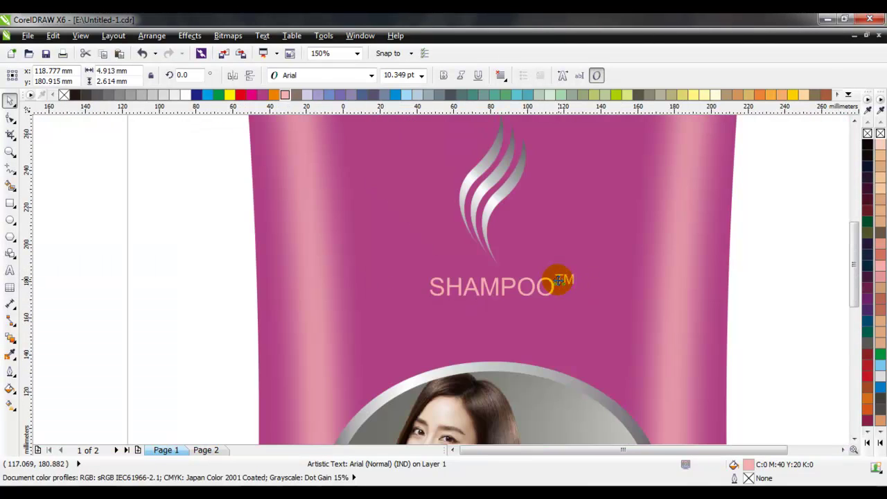
- Group the hair logo, SHAMPOO and TM, then scale the group larger
left_click_drag(438, 314, 438, 314)
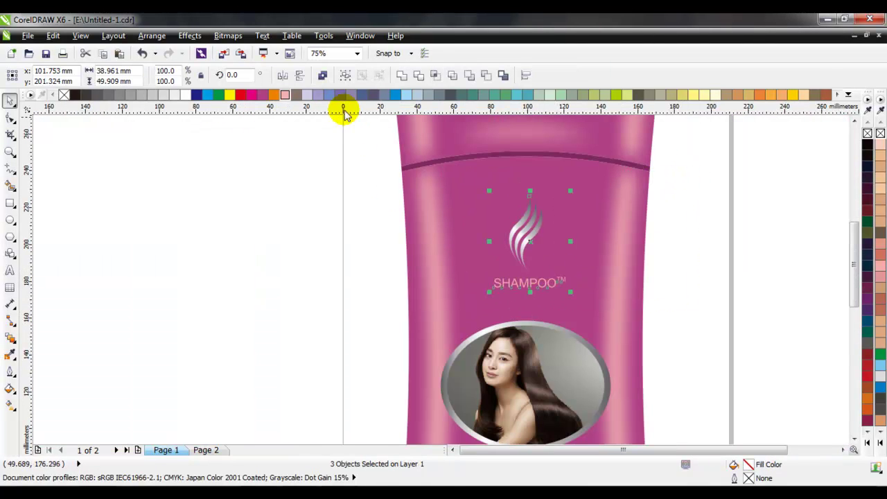
left_click(341, 75)
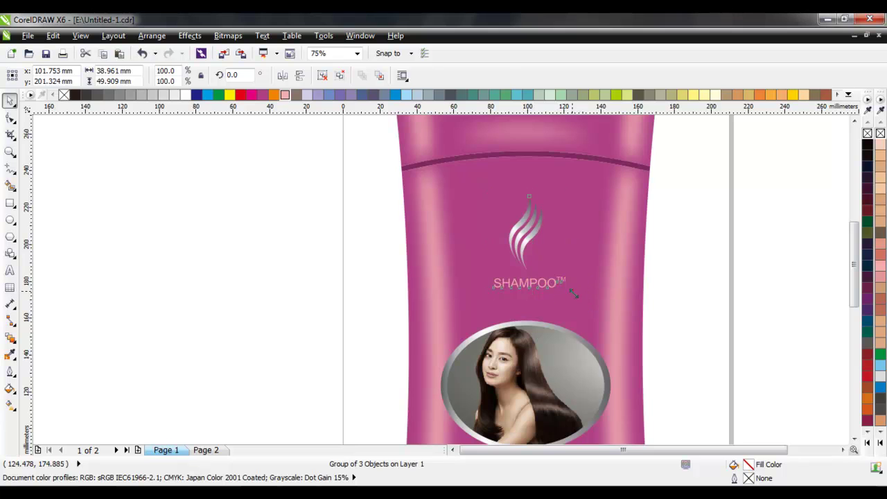
left_click_drag(574, 294, 584, 301)
left_click(633, 281)
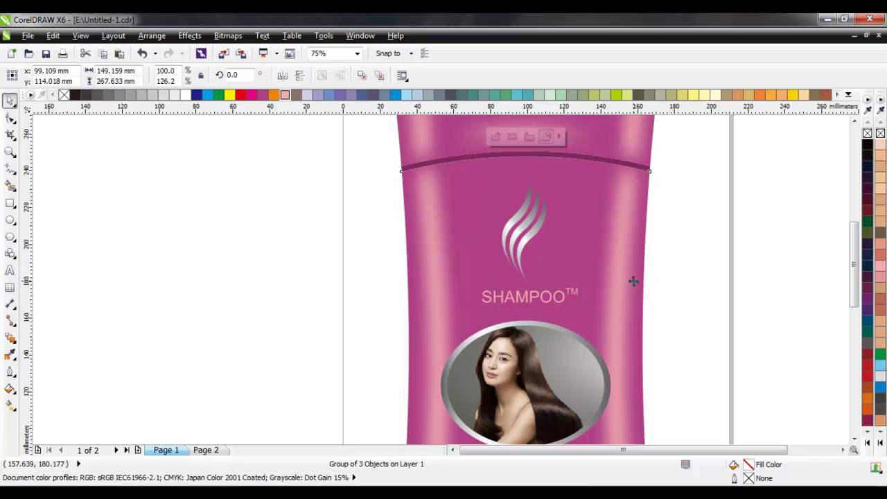
left_click(686, 284)
- Nudge the photo oval slightly down and fit the whole page in the window
scroll(604, 312, "down", 3)
scroll(601, 333, "up", 2)
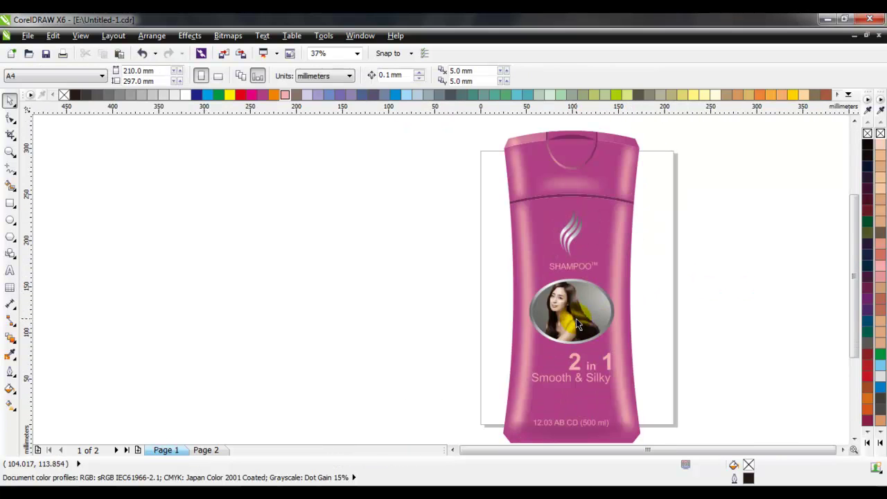
left_click_drag(577, 318, 577, 322)
left_click(668, 310)
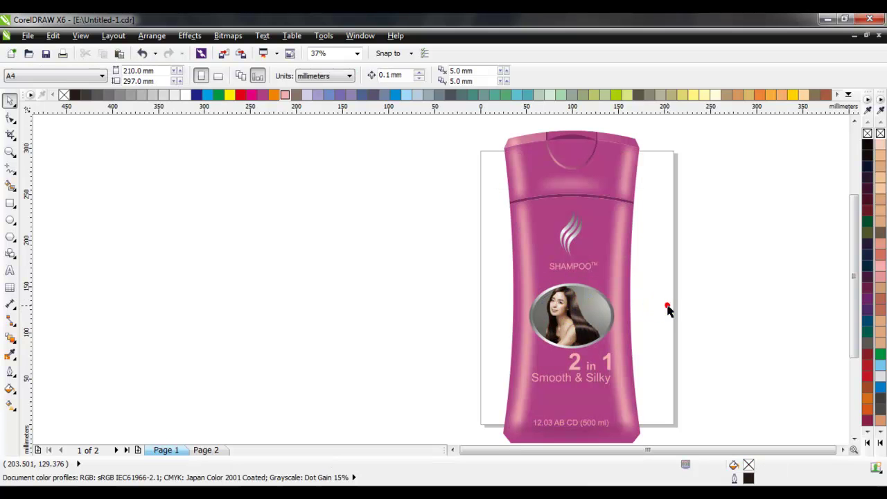
key("shift+F4")
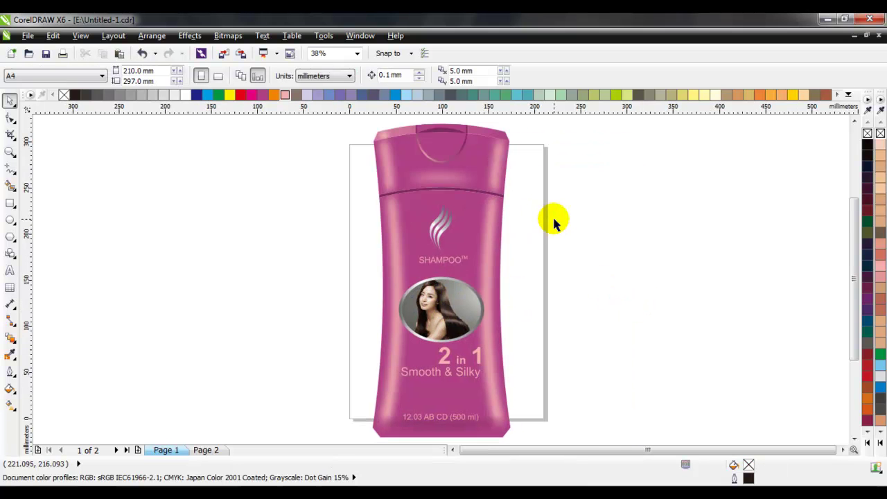